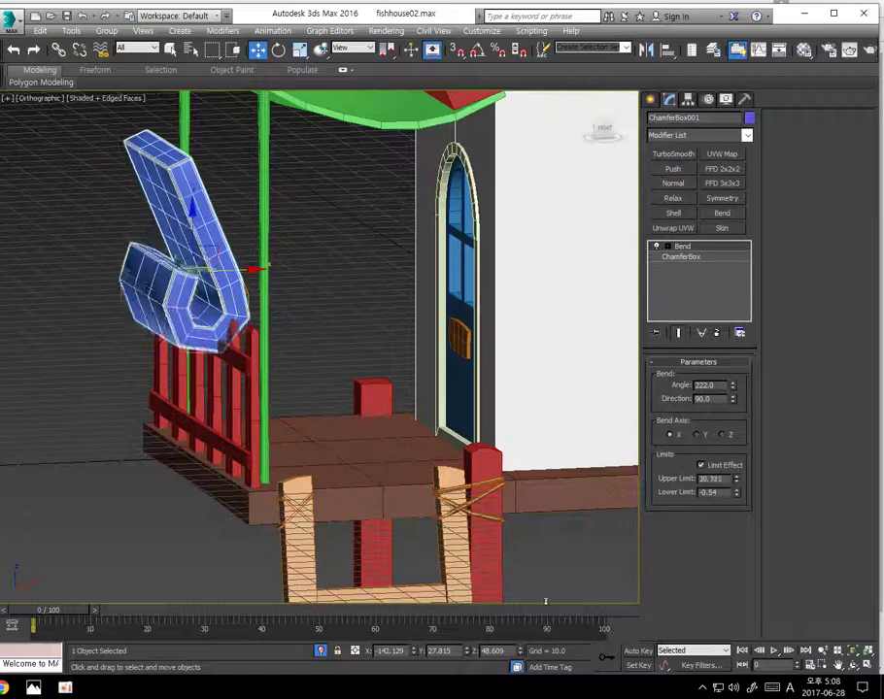
Move the Bend center up along the chamfer box and set the bend angle to 191.5 with limits 36.144 and -0.63
{"action": "left_click_drag", "start_coordinate": [530, 345], "coordinate": [549, 423]}
{"action": "left_click_drag", "start_coordinate": [563, 530], "coordinate": [563, 528]}
{"action": "left_click", "coordinate": [667, 249]}
{"action": "left_click", "coordinate": [690, 257]}
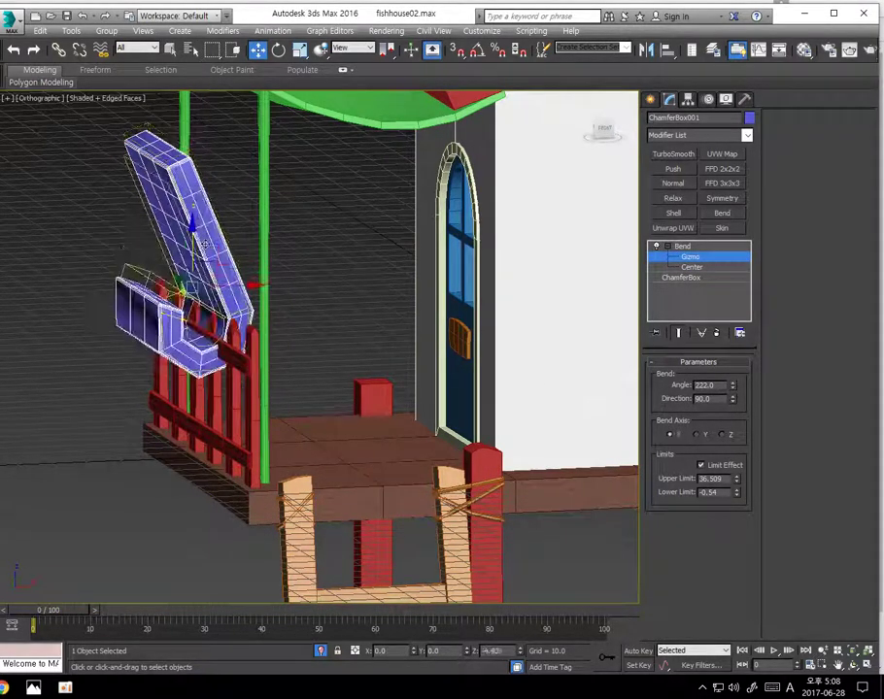
{"action": "left_click", "coordinate": [694, 268]}
{"action": "left_click_drag", "start_coordinate": [215, 243], "coordinate": [179, 186]}
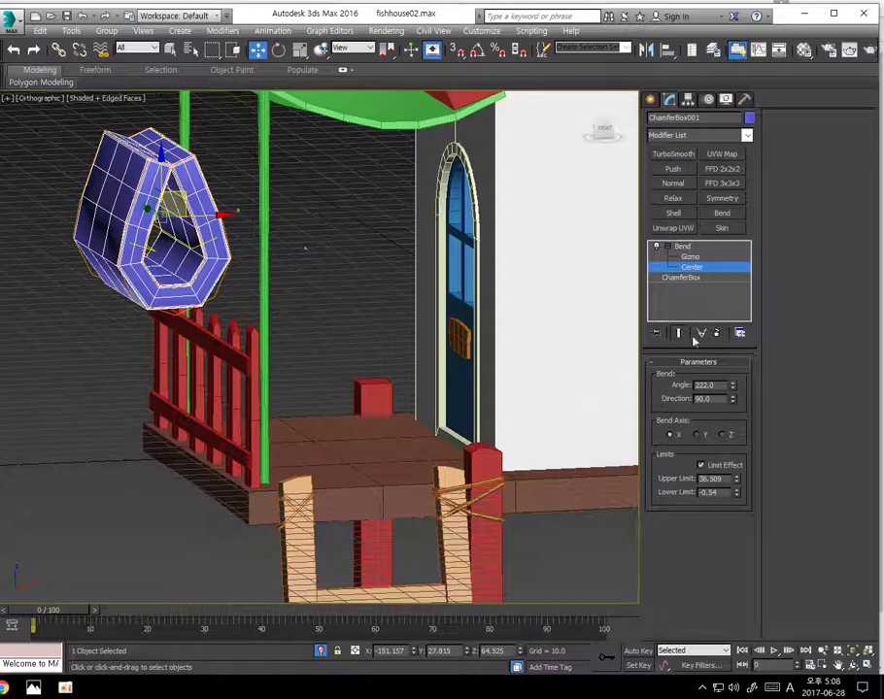
{"action": "left_click_drag", "start_coordinate": [734, 387], "coordinate": [721, 491]}
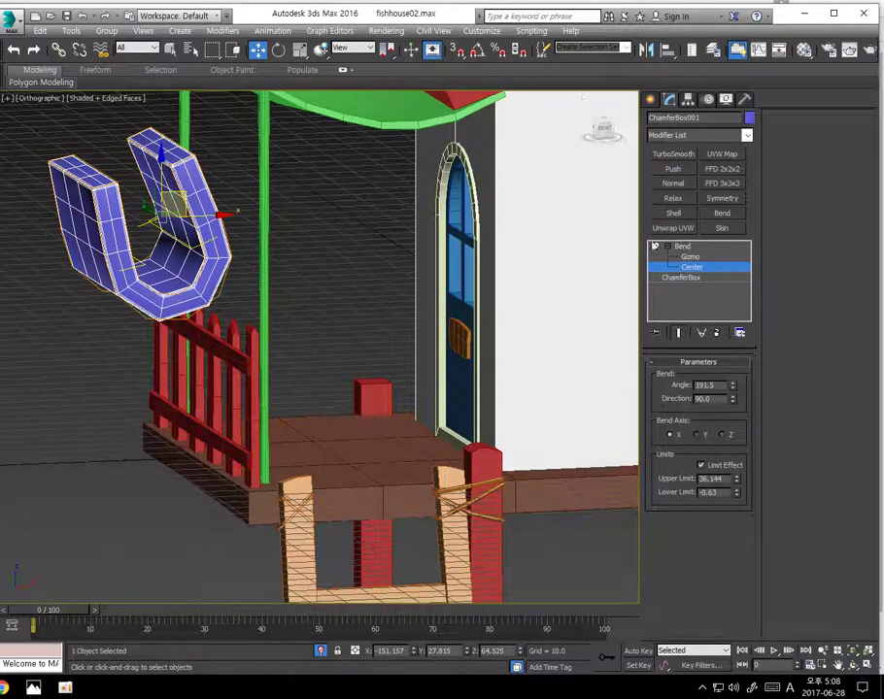
{"action": "left_click", "coordinate": [682, 249]}
Rotate the U-shaped chamfer box upside down so that it opens downward over the red porch railing
{"action": "left_click", "coordinate": [279, 51]}
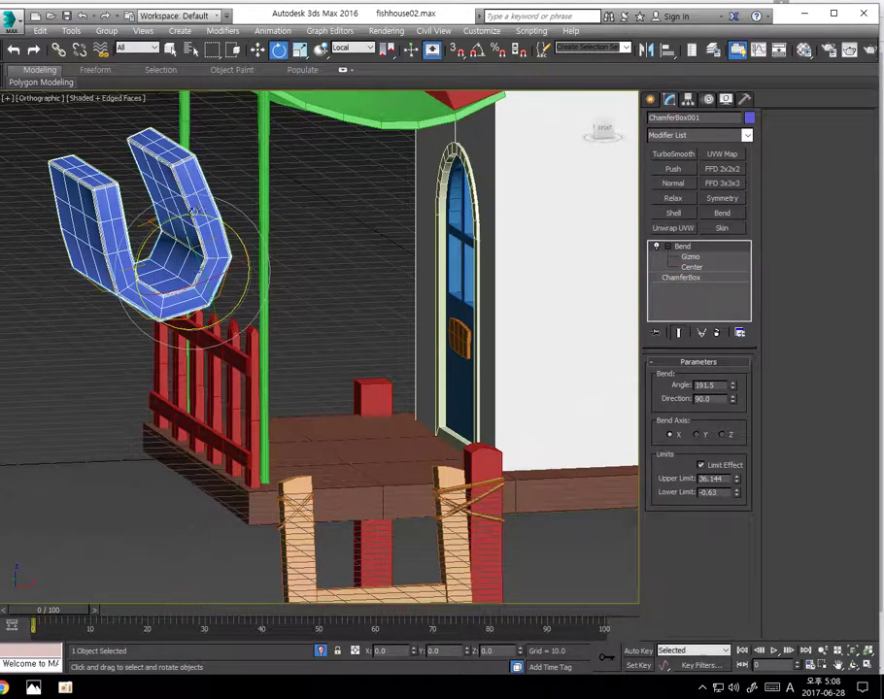
{"action": "left_click_drag", "start_coordinate": [178, 216], "coordinate": [204, 369]}
{"action": "left_click_drag", "start_coordinate": [146, 237], "coordinate": [100, 155]}
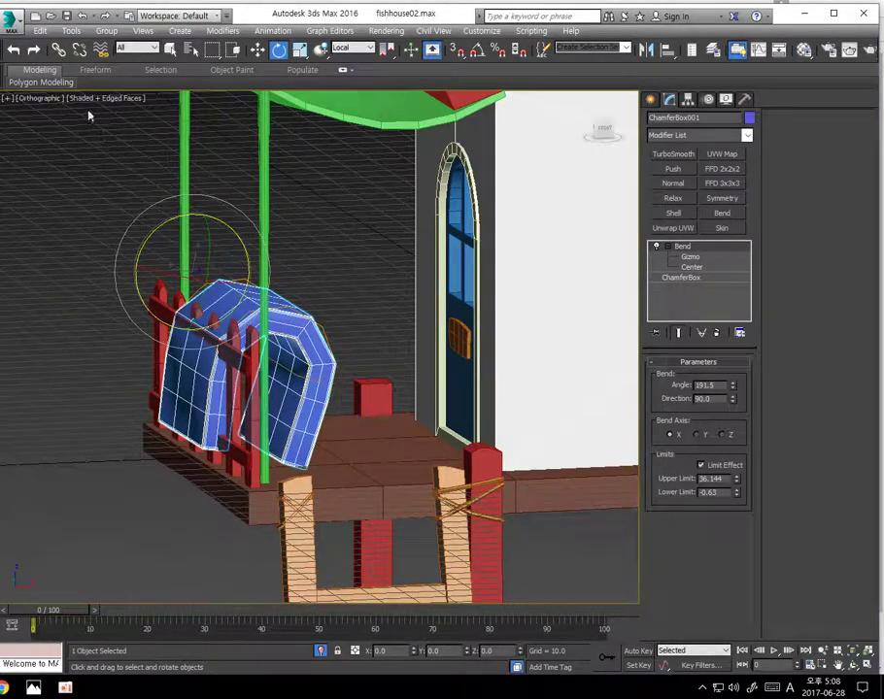
Move the inverted U-shaped box sideways and up so that it straddles the red railing
{"action": "left_click", "coordinate": [259, 50]}
{"action": "left_click_drag", "start_coordinate": [245, 271], "coordinate": [200, 271]}
{"action": "left_click_drag", "start_coordinate": [150, 224], "coordinate": [150, 217]}
{"action": "middle_click_drag", "start_coordinate": [306, 361], "coordinate": [246, 239], "text": "alt"}
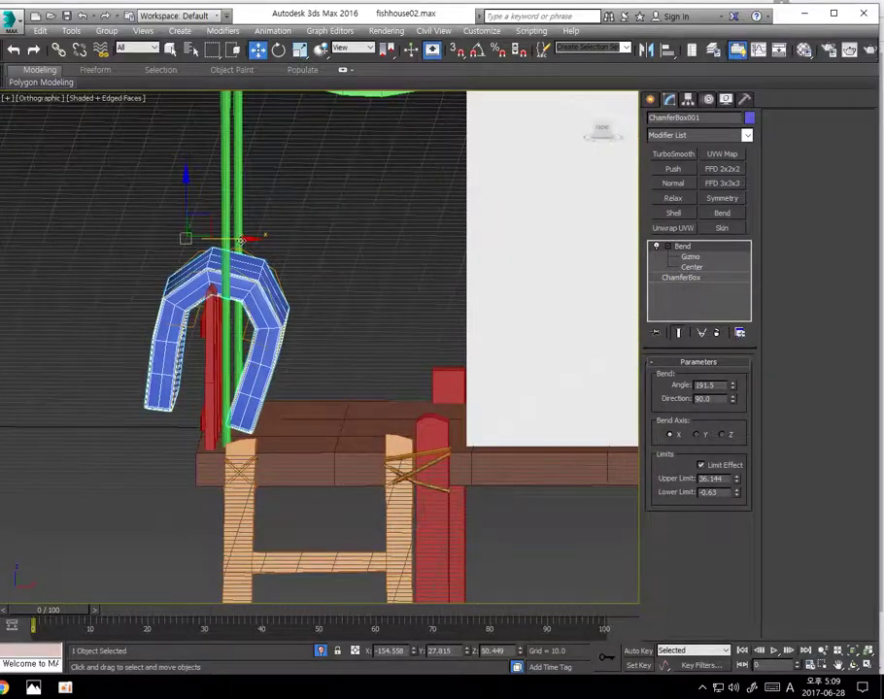
{"action": "left_click_drag", "start_coordinate": [244, 240], "coordinate": [240, 240]}
Set the Bend upper limit to 36.506 and angle to 175.5, and recenter the box over the railing at about X -154.56, Z 52.82
{"action": "left_click", "coordinate": [737, 477]}
{"action": "mouse_move", "coordinate": [739, 480]}
{"action": "left_mouse_down"}
{"action": "mouse_move", "coordinate": [739, 467]}
{"action": "mouse_move", "coordinate": [741, 477]}
{"action": "left_mouse_up"}
{"action": "left_click_drag", "start_coordinate": [731, 386], "coordinate": [732, 400]}
{"action": "left_click_drag", "start_coordinate": [243, 239], "coordinate": [224, 218]}
{"action": "key", "text": "e"}
{"action": "key", "text": "w"}
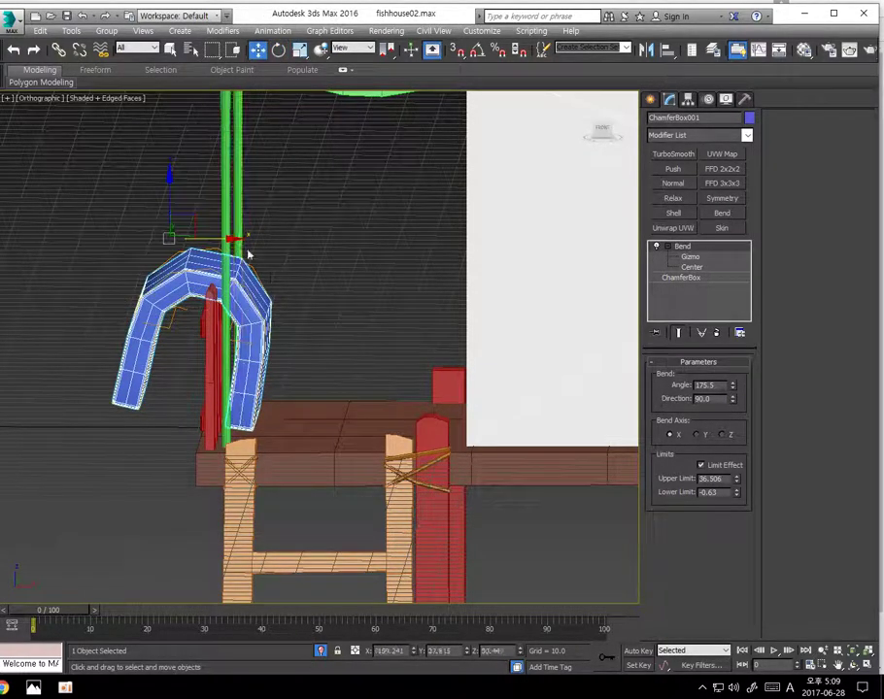
{"action": "left_click_drag", "start_coordinate": [190, 222], "coordinate": [207, 206]}
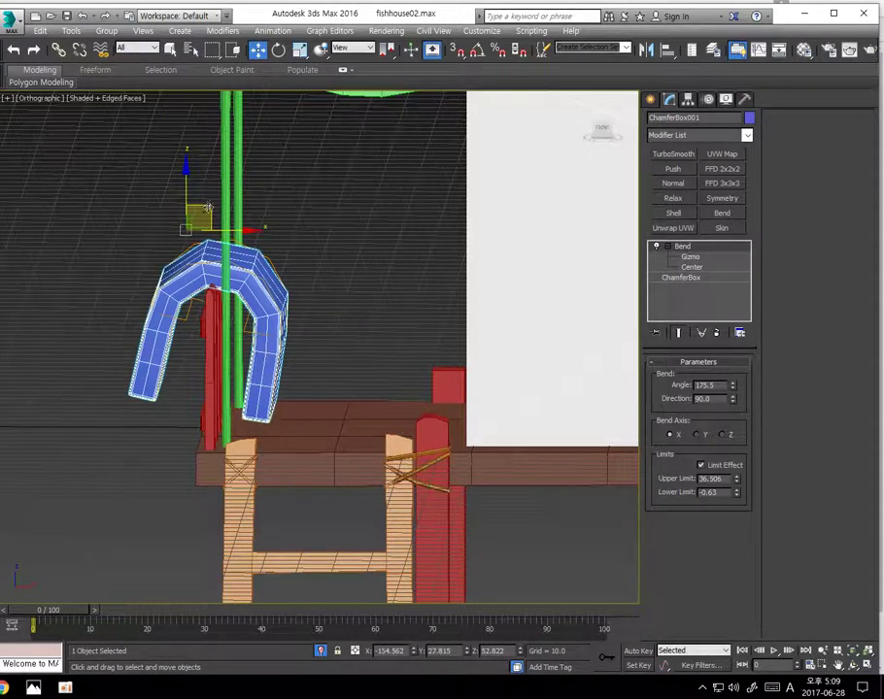
Tighten the Bend upper limit to 29.204 and raise the box slightly over the railing to about X -154.01, Z 54.24
{"action": "middle_click_drag", "start_coordinate": [225, 328], "coordinate": [207, 361], "text": "alt"}
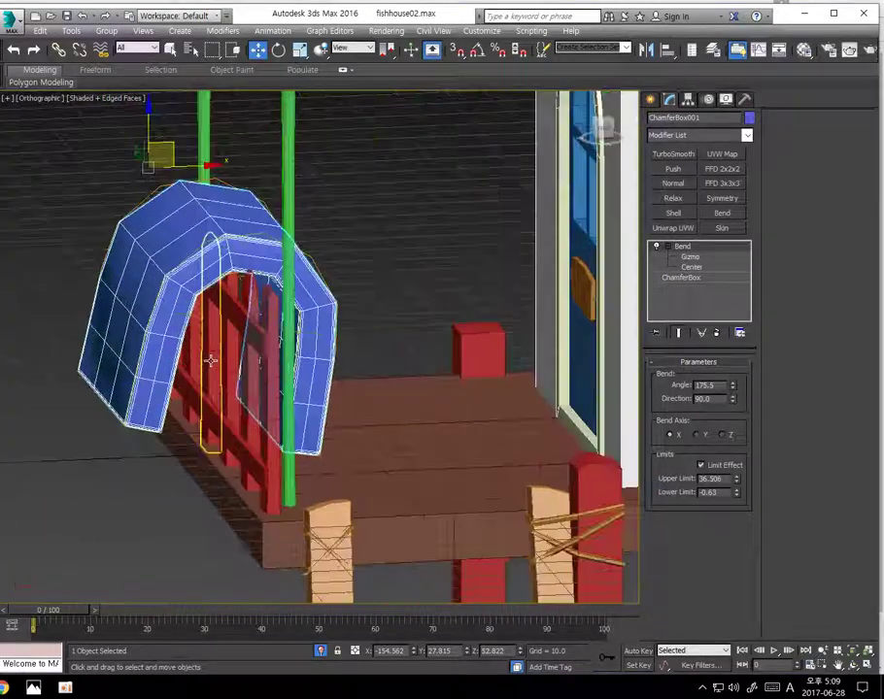
{"action": "left_click_drag", "start_coordinate": [735, 479], "coordinate": [735, 479]}
{"action": "middle_click_drag", "start_coordinate": [307, 322], "coordinate": [294, 313], "text": "alt"}
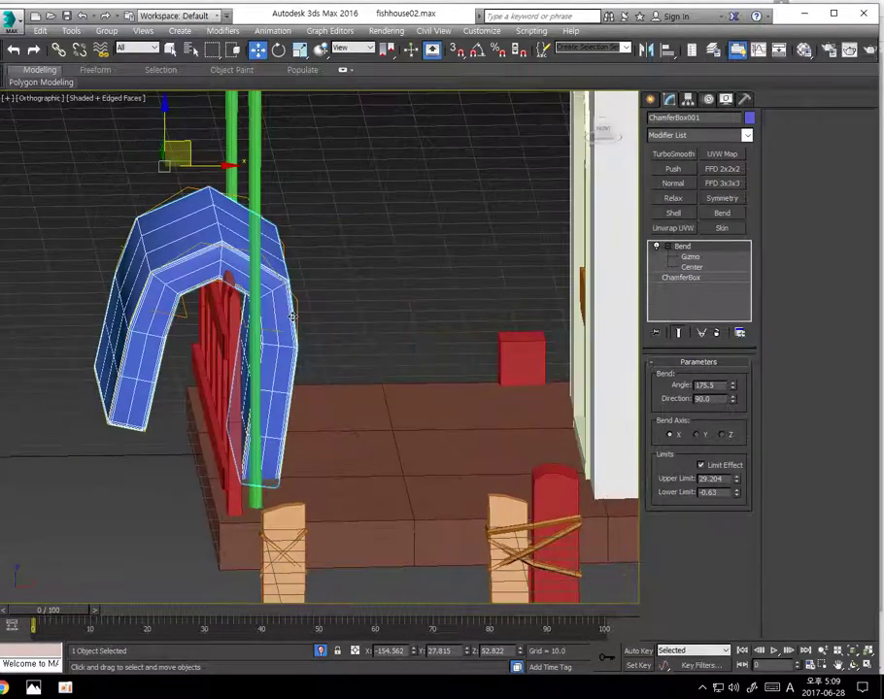
{"action": "left_click_drag", "start_coordinate": [163, 116], "coordinate": [163, 110]}
{"action": "left_click_drag", "start_coordinate": [219, 158], "coordinate": [223, 158]}
{"action": "middle_click_drag", "start_coordinate": [216, 204], "coordinate": [229, 239], "text": "alt"}
Switch to a perspective view and thin the base chamfer box by setting its length to 6
{"action": "key", "text": "p"}
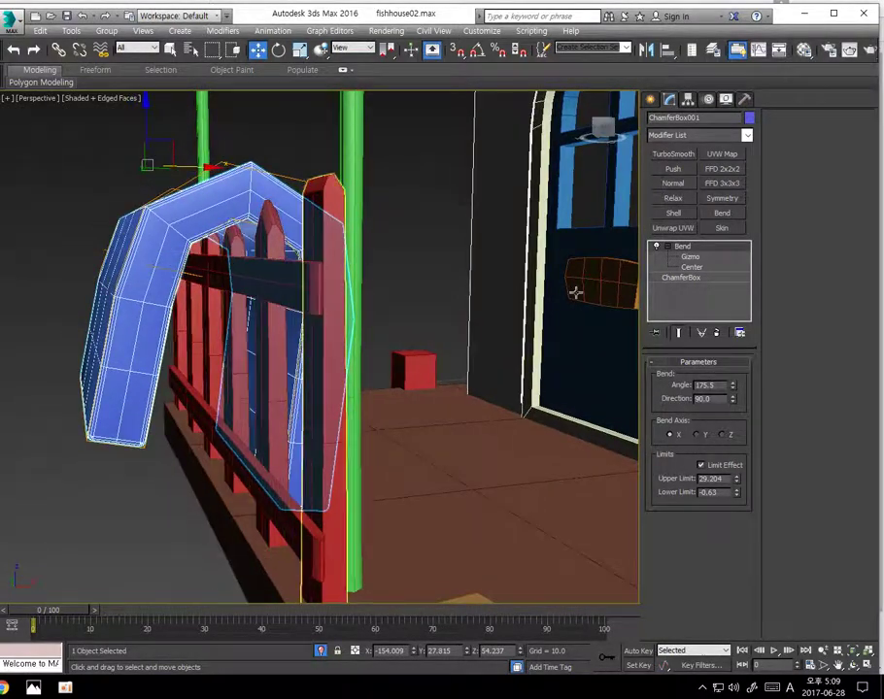
{"action": "left_click", "coordinate": [680, 278]}
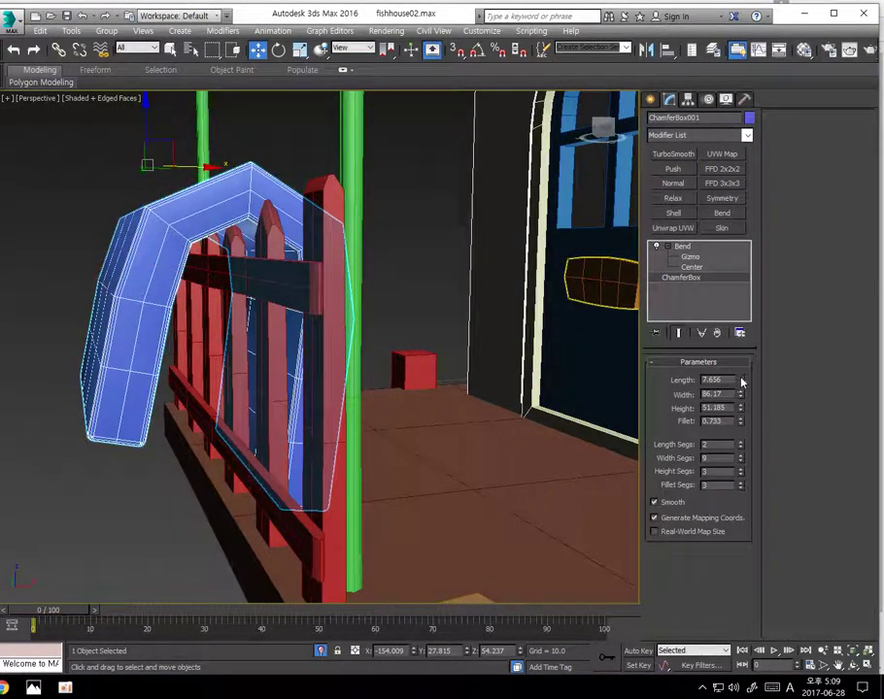
{"action": "left_click_drag", "start_coordinate": [727, 380], "coordinate": [600, 368]}
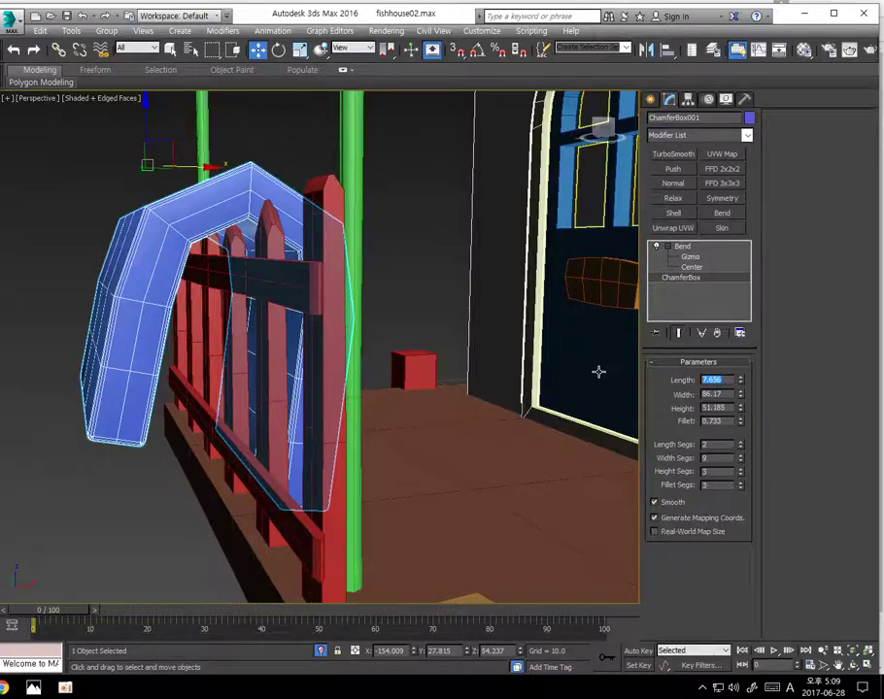
{"action": "type", "text": "6"}
{"action": "key", "text": "Return"}
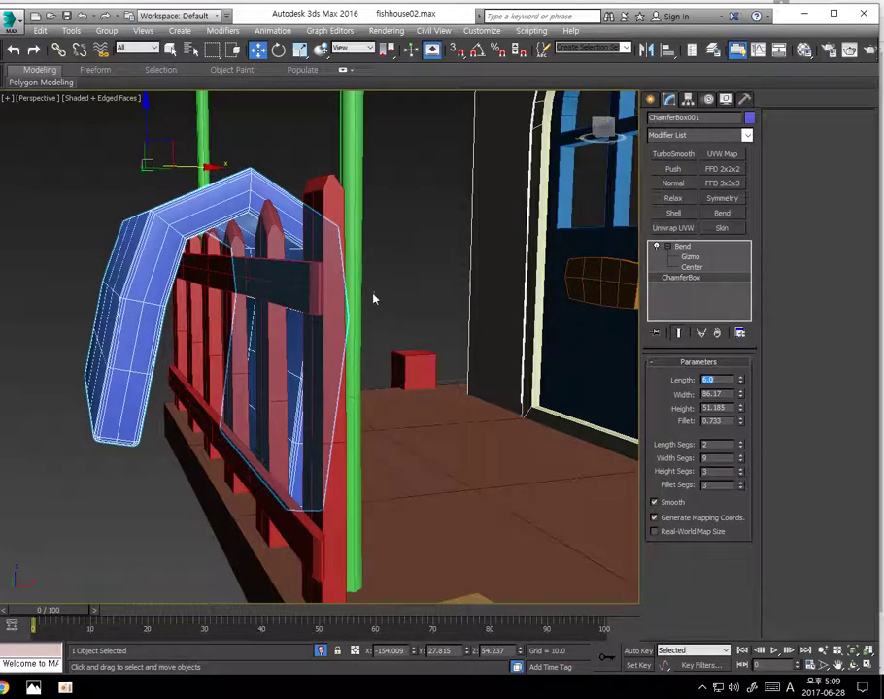
Increase the chamfer box's width segments to 16 for a smoother curve
{"action": "left_click", "coordinate": [740, 459]}
{"action": "left_click", "coordinate": [740, 458]}
{"action": "left_click", "coordinate": [740, 459]}
{"action": "left_click", "coordinate": [740, 458]}
{"action": "left_click", "coordinate": [740, 459]}
{"action": "left_click", "coordinate": [740, 458]}
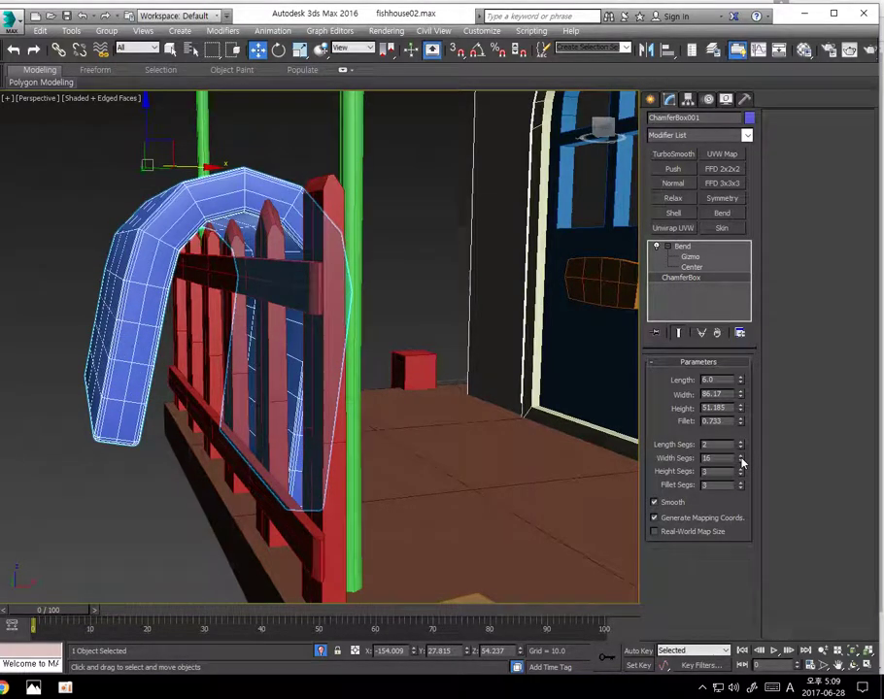
Nudge the curved box outward and down on the railing to about X -154.36, Z 53.95
{"action": "middle_click_drag", "start_coordinate": [176, 267], "coordinate": [151, 281], "text": "alt"}
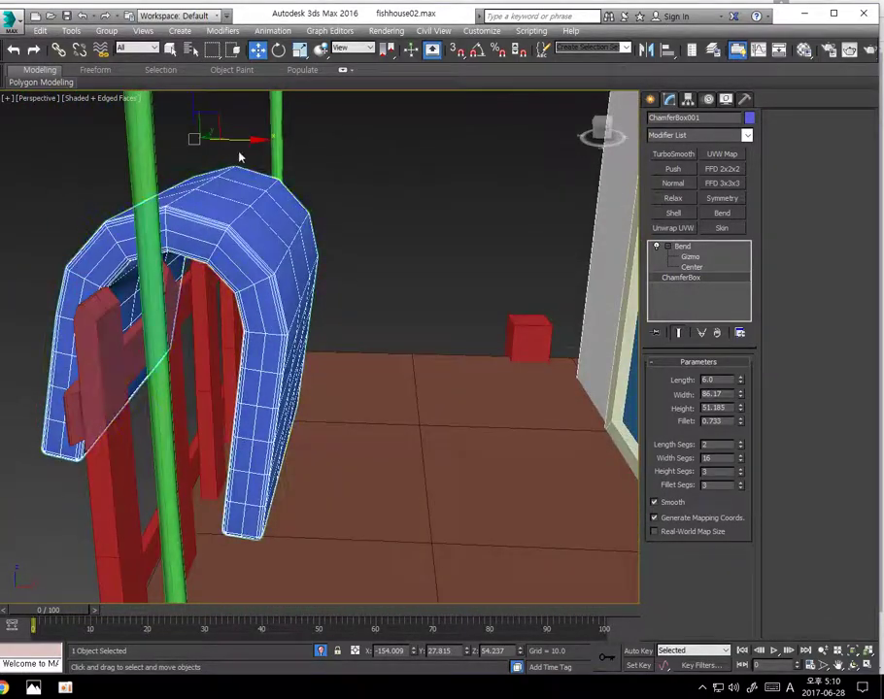
{"action": "left_click_drag", "start_coordinate": [241, 141], "coordinate": [239, 141]}
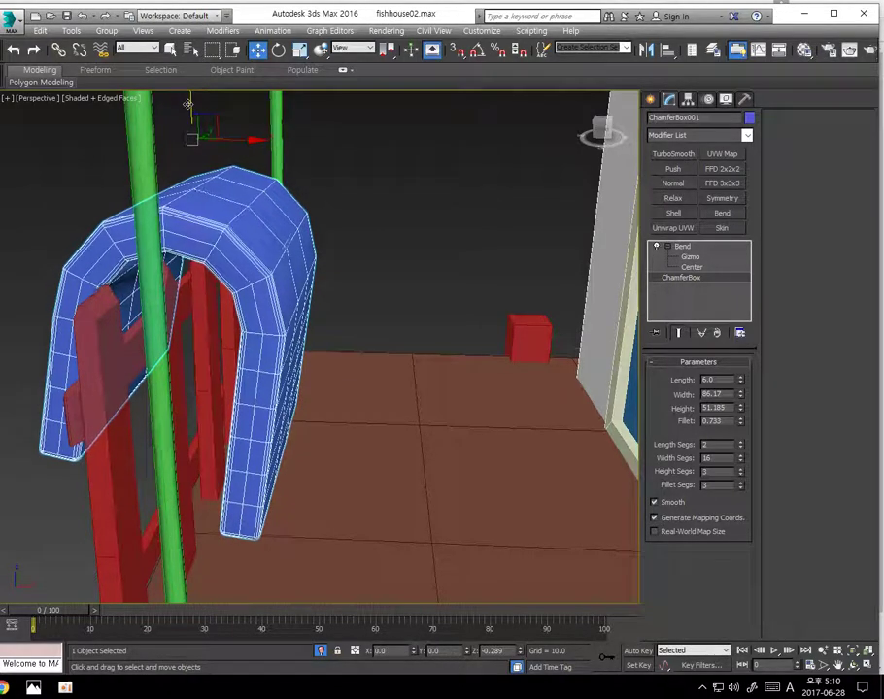
{"action": "left_click_drag", "start_coordinate": [193, 118], "coordinate": [193, 122]}
{"action": "right_click", "coordinate": [258, 215]}
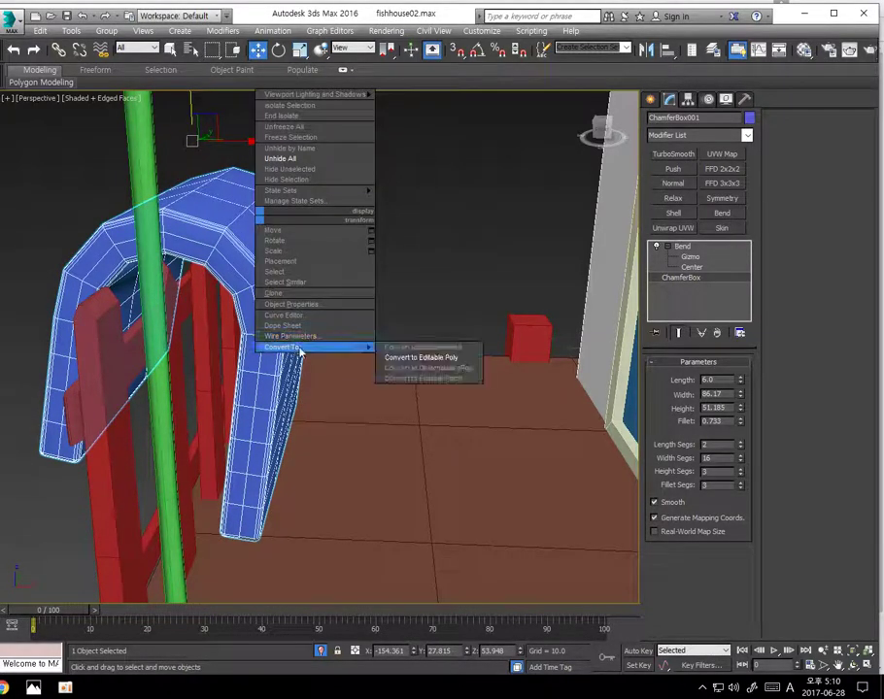
{"action": "left_click", "coordinate": [455, 243]}
Refine the box's Bend modifier with an upper limit of 27.452 and an angle of 166.5
{"action": "middle_click_drag", "start_coordinate": [342, 318], "coordinate": [200, 283], "text": "alt"}
{"action": "scroll", "coordinate": [369, 315], "scroll_direction": "down", "scroll_amount": 5}
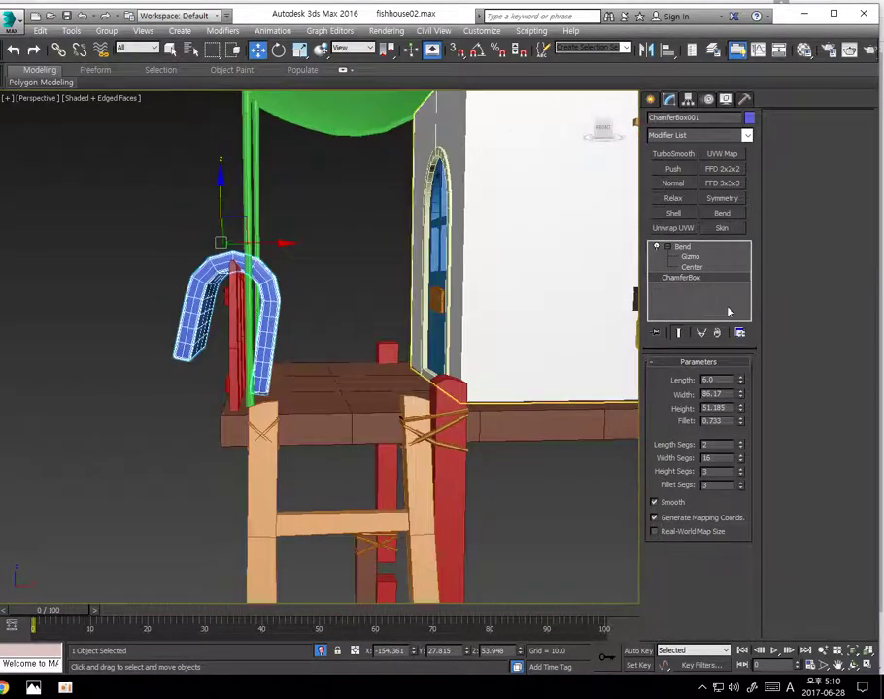
{"action": "left_click", "coordinate": [683, 246]}
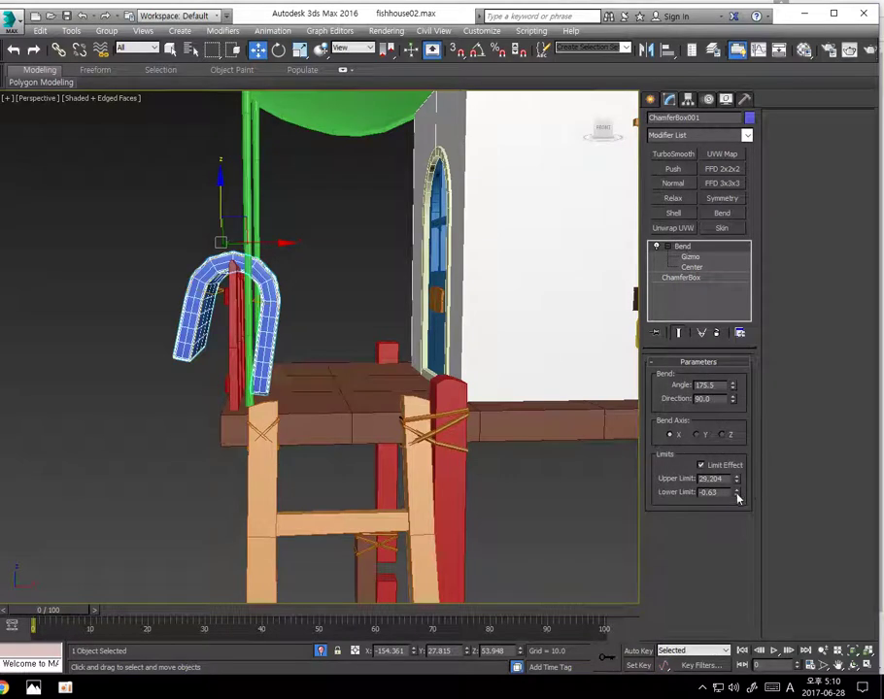
{"action": "left_click_drag", "start_coordinate": [735, 478], "coordinate": [735, 480]}
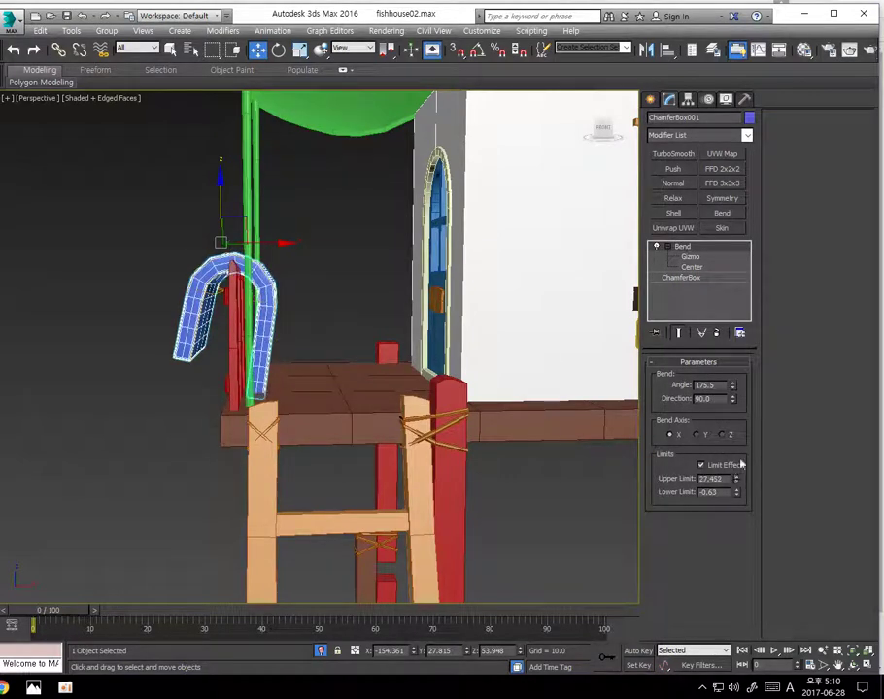
{"action": "left_click_drag", "start_coordinate": [733, 394], "coordinate": [733, 393]}
Shift the curved box slightly outward and up over the railing to about X -156.37, Z 55.37
{"action": "left_click_drag", "start_coordinate": [245, 220], "coordinate": [241, 219]}
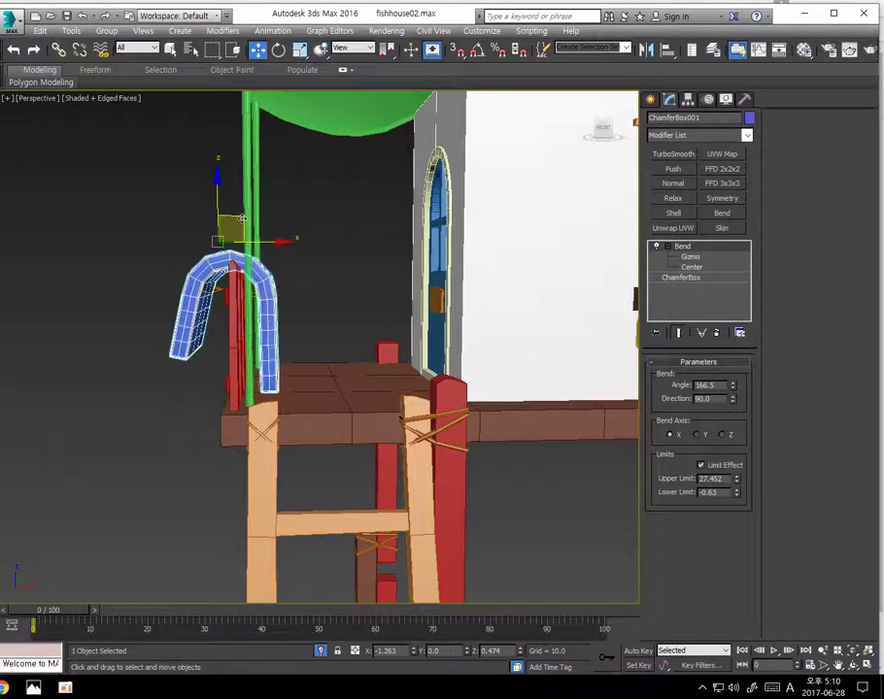
{"action": "middle_click_drag", "start_coordinate": [241, 219], "coordinate": [282, 257], "text": "alt"}
{"action": "left_click_drag", "start_coordinate": [177, 205], "coordinate": [177, 206]}
{"action": "middle_click_drag", "start_coordinate": [297, 300], "coordinate": [222, 206], "text": "alt"}
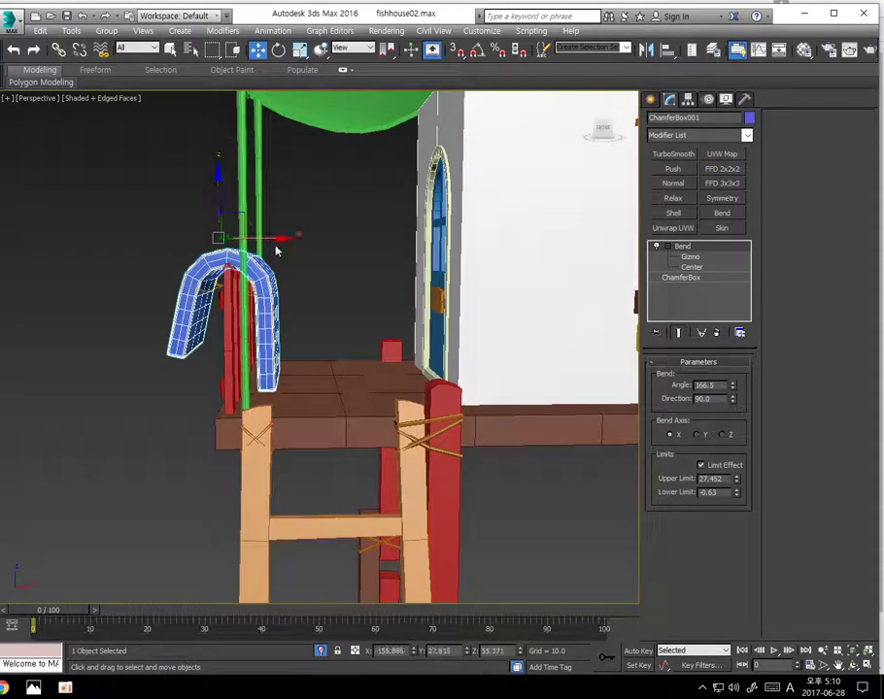
{"action": "left_click_drag", "start_coordinate": [269, 237], "coordinate": [267, 238]}
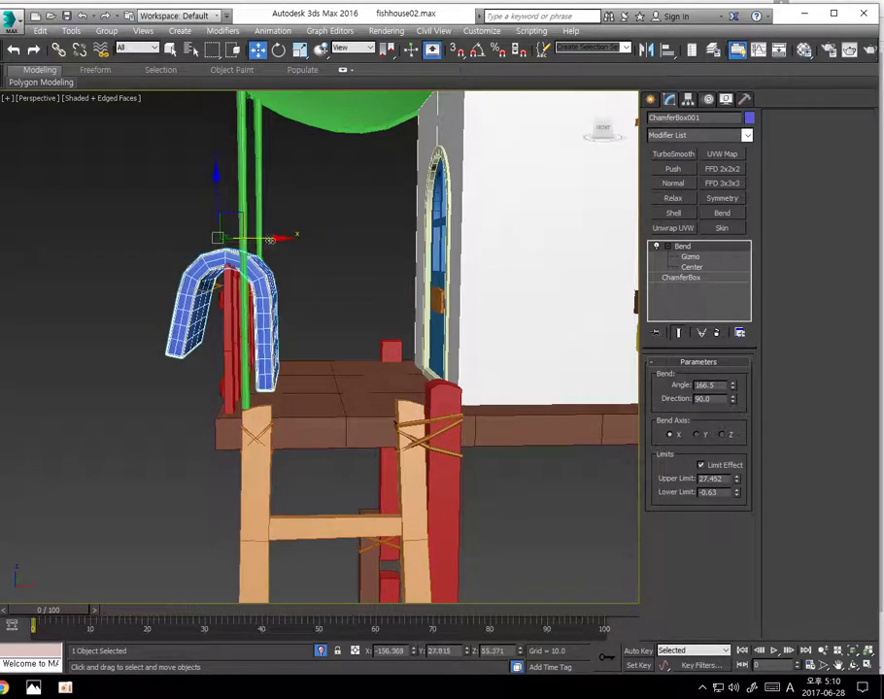
Set the chamfer box's width to 72.383, and move it along the railing and down to about Y 36.97, Z 52.38
{"action": "left_click", "coordinate": [694, 279]}
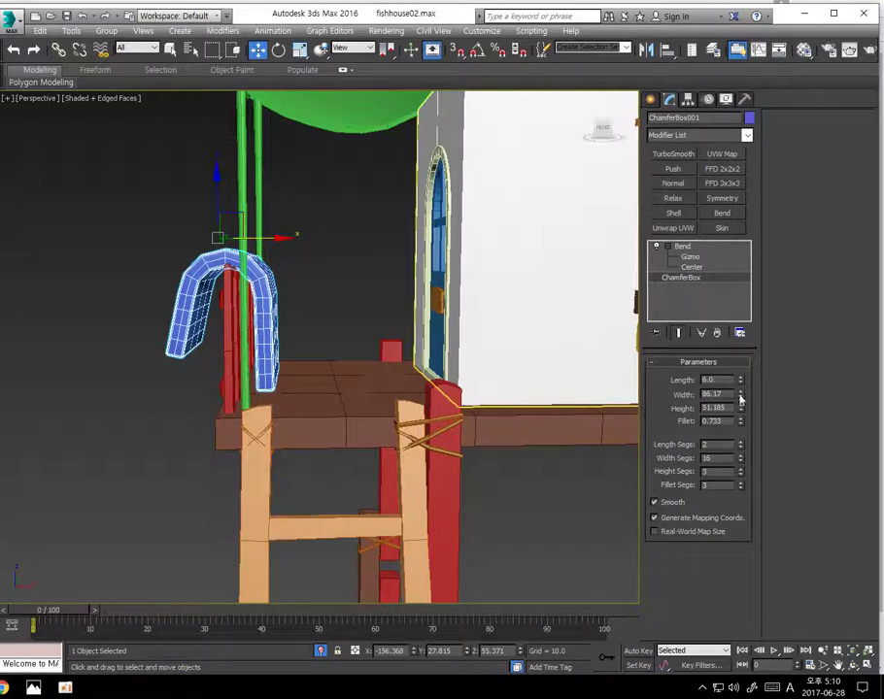
{"action": "left_click_drag", "start_coordinate": [740, 397], "coordinate": [740, 399]}
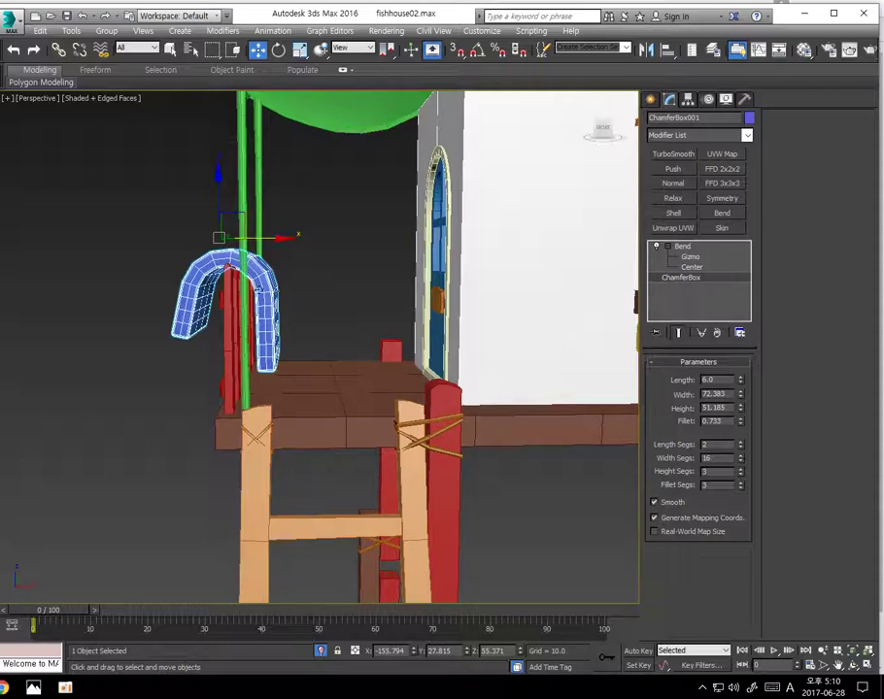
{"action": "middle_click_drag", "start_coordinate": [250, 291], "coordinate": [116, 233], "text": "alt"}
{"action": "left_click_drag", "start_coordinate": [125, 240], "coordinate": [99, 250]}
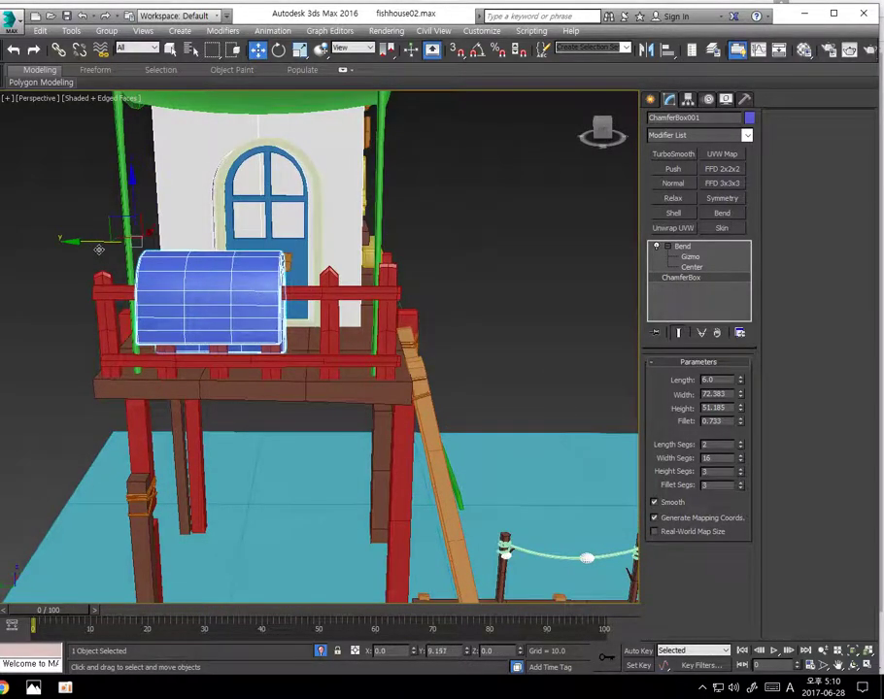
{"action": "middle_click_drag", "start_coordinate": [99, 250], "coordinate": [142, 193], "text": "alt"}
{"action": "left_click_drag", "start_coordinate": [141, 192], "coordinate": [143, 199]}
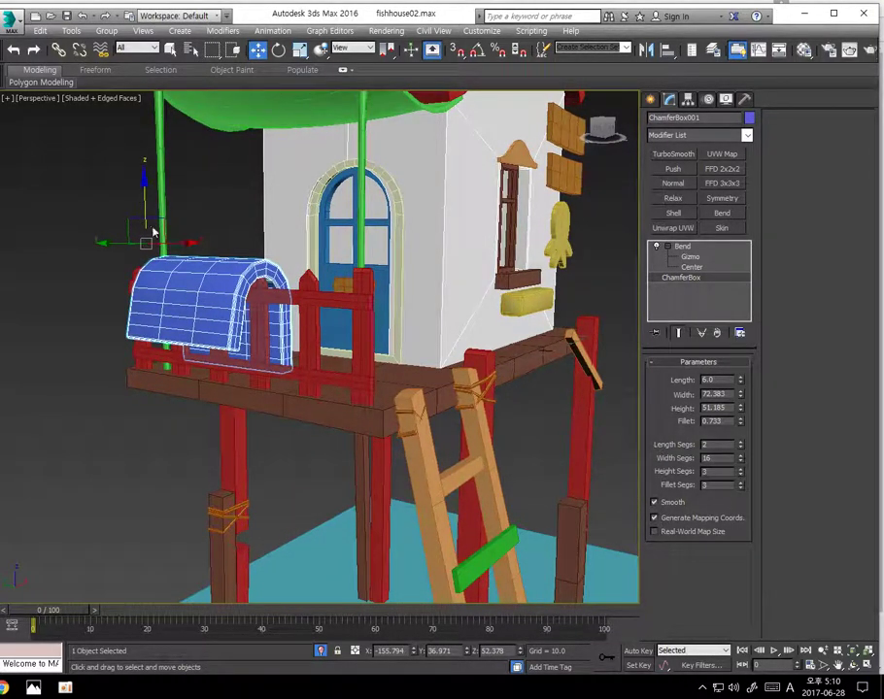
Add an FFD 3x3x3 modifier to the curved box and place it above Bend in the modifier stack
{"action": "middle_click_drag", "start_coordinate": [197, 321], "coordinate": [248, 303], "text": "alt"}
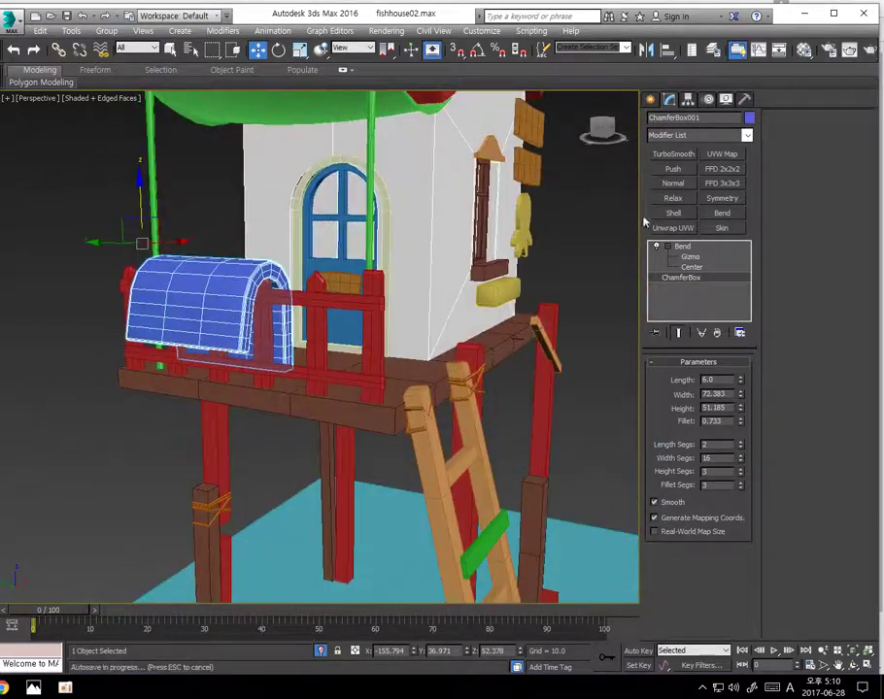
{"action": "left_click", "coordinate": [725, 183]}
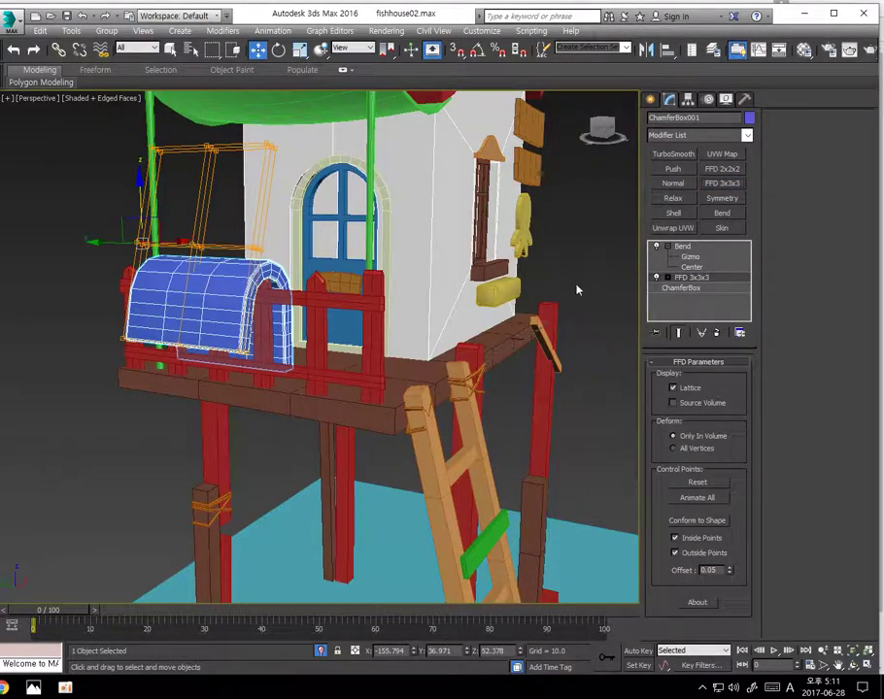
{"action": "left_click", "coordinate": [679, 334]}
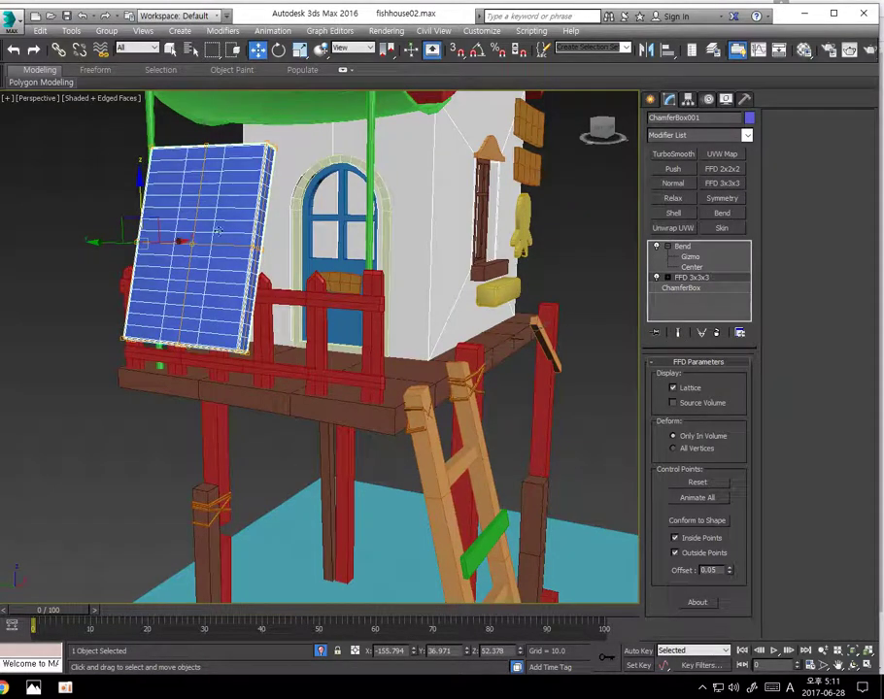
{"action": "left_click", "coordinate": [679, 333]}
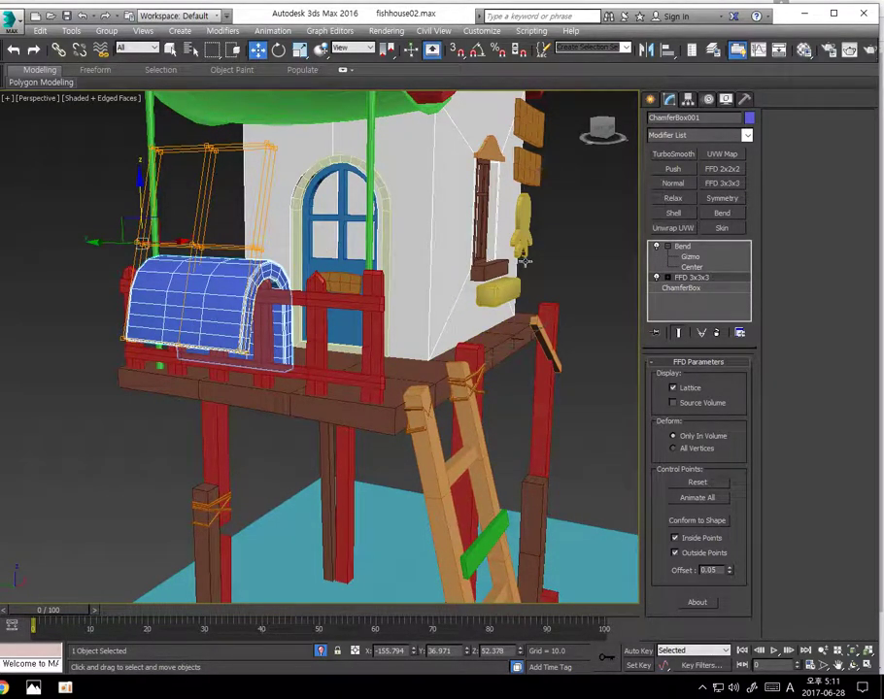
{"action": "left_click_drag", "start_coordinate": [671, 281], "coordinate": [665, 250]}
{"action": "left_click", "coordinate": [669, 247]}
Try to pull the outer lower and middle control points of the FFD lattice in toward the railing
{"action": "left_click", "coordinate": [696, 257]}
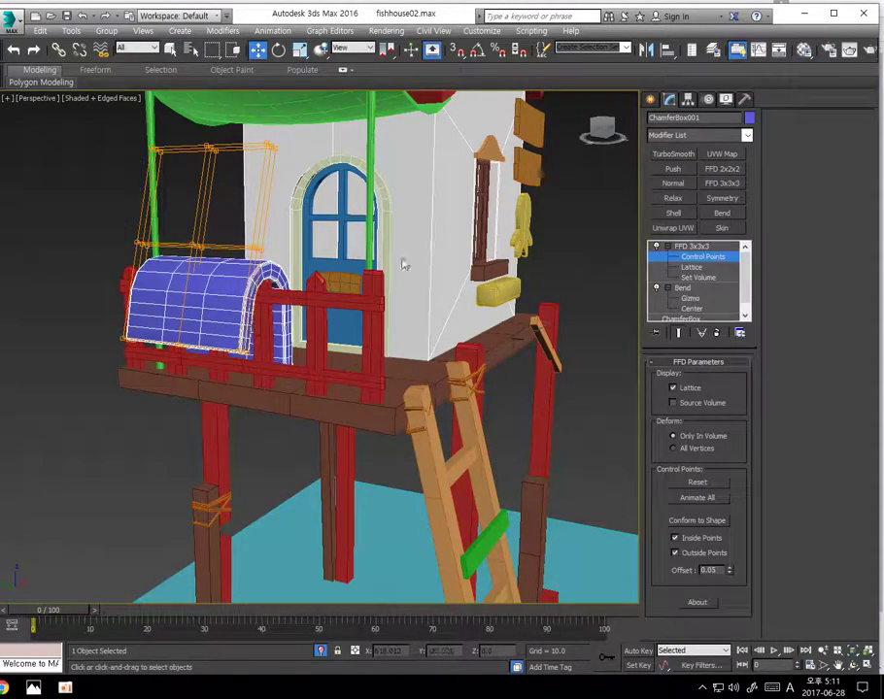
{"action": "left_click", "coordinate": [189, 243]}
{"action": "middle_click_drag", "start_coordinate": [217, 220], "coordinate": [189, 258], "text": "alt"}
{"action": "left_click_drag", "start_coordinate": [212, 219], "coordinate": [212, 226]}
{"action": "left_click_drag", "start_coordinate": [178, 353], "coordinate": [250, 355]}
{"action": "middle_click_drag", "start_coordinate": [139, 374], "coordinate": [233, 403], "text": "alt"}
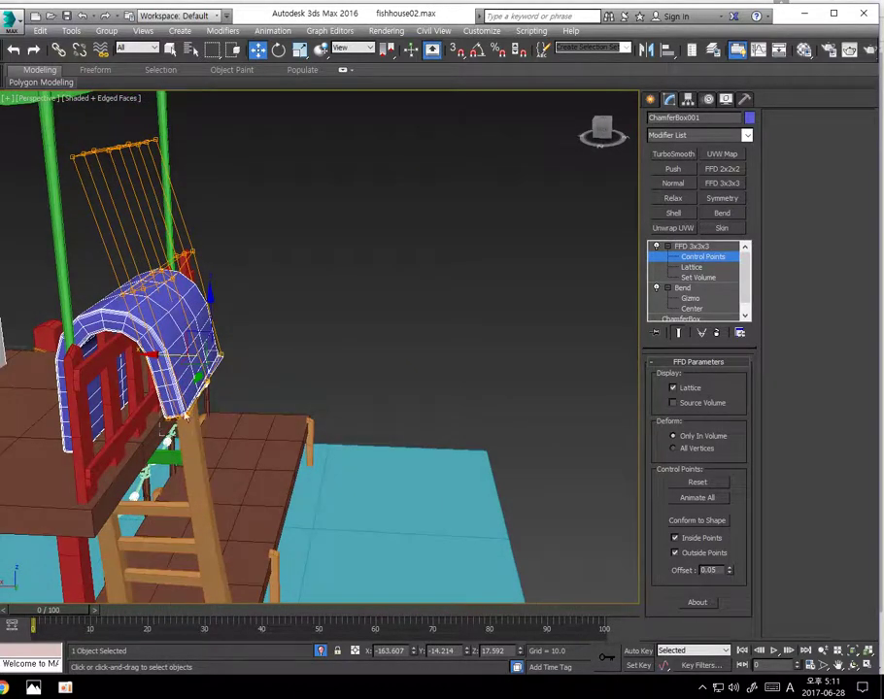
{"action": "left_click", "coordinate": [197, 416]}
{"action": "left_click_drag", "start_coordinate": [137, 416], "coordinate": [197, 402]}
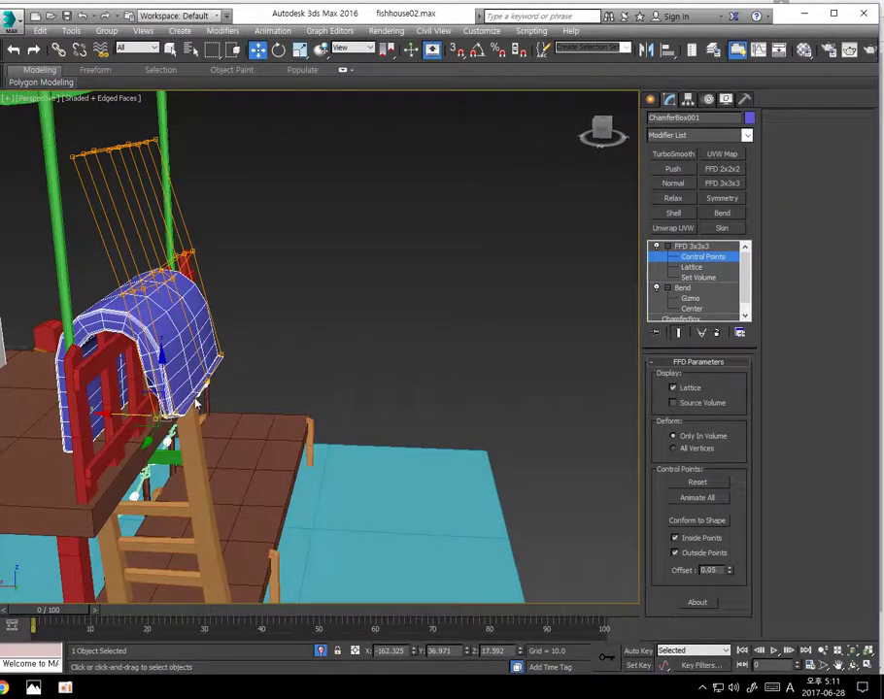
{"action": "left_click", "coordinate": [201, 385]}
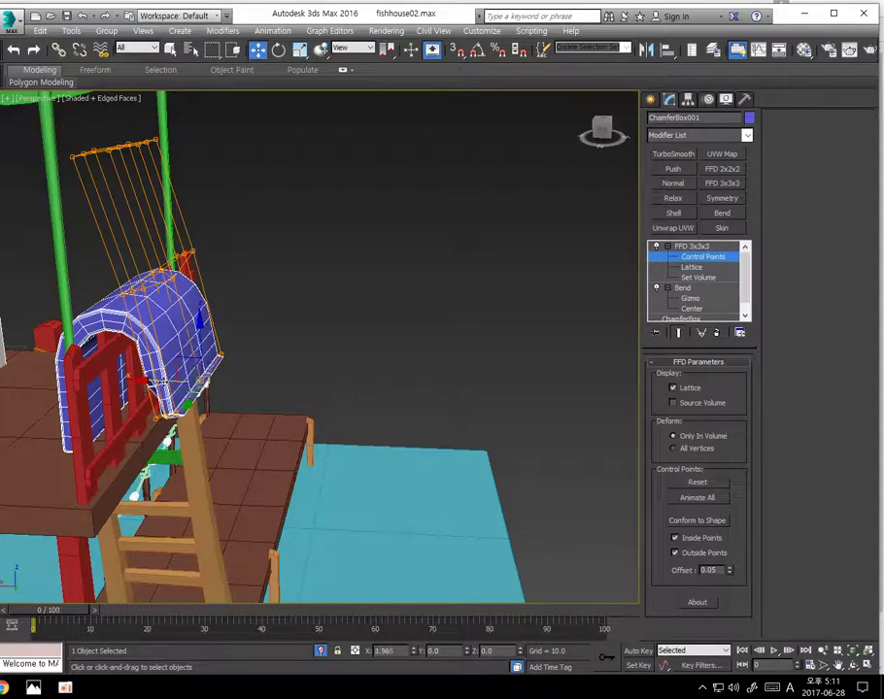
Try to lower the upper control points of the FFD lattice above the curved box
{"action": "middle_click_drag", "start_coordinate": [140, 233], "coordinate": [75, 280], "text": "alt"}
{"action": "left_click", "coordinate": [103, 271]}
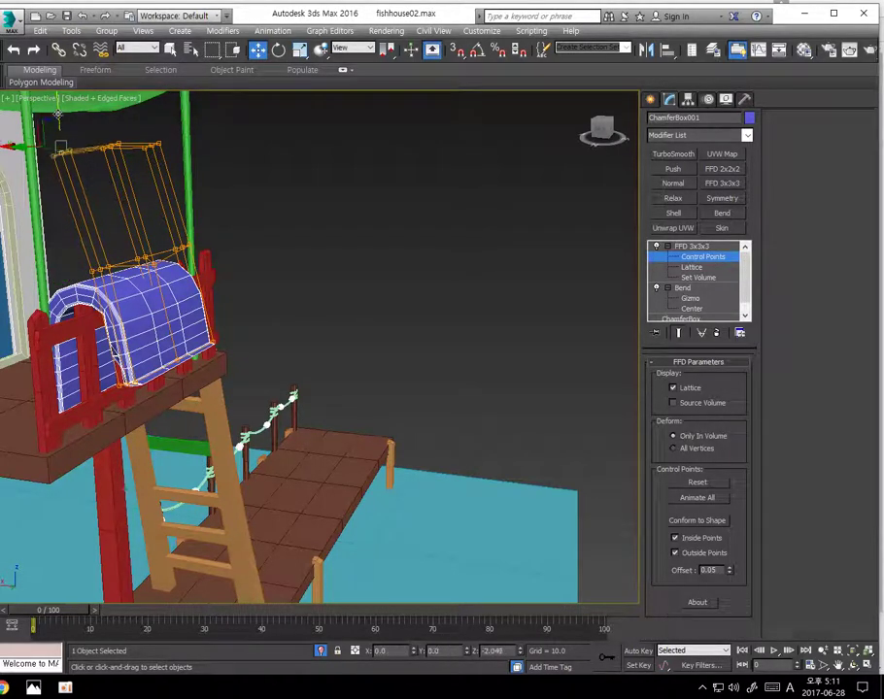
{"action": "left_click_drag", "start_coordinate": [154, 270], "coordinate": [114, 258]}
{"action": "middle_click_drag", "start_coordinate": [185, 325], "coordinate": [133, 344], "text": "alt"}
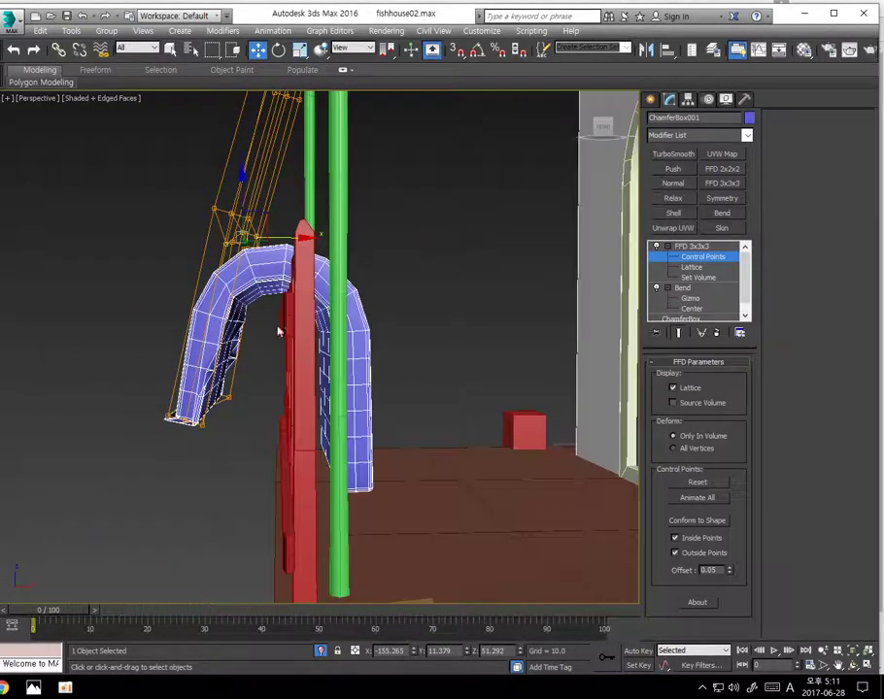
Remove the FFD 3x3x3 modifier and convert the bent box to an Editable Poly
{"action": "left_click", "coordinate": [717, 333]}
{"action": "middle_click_drag", "start_coordinate": [264, 326], "coordinate": [277, 326], "text": "alt"}
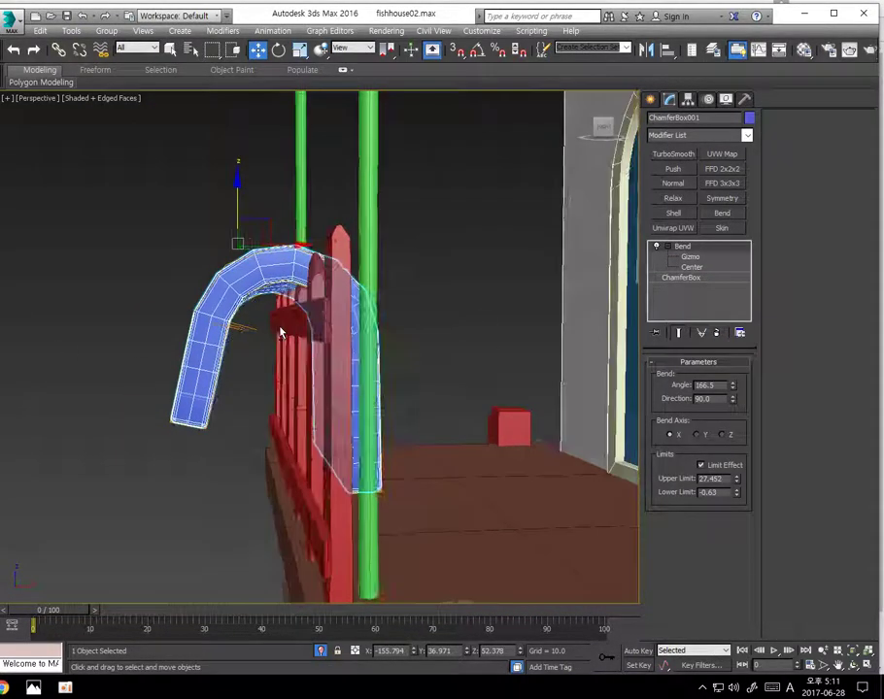
{"action": "right_click", "coordinate": [314, 273]}
{"action": "mouse_move", "coordinate": [365, 408]}
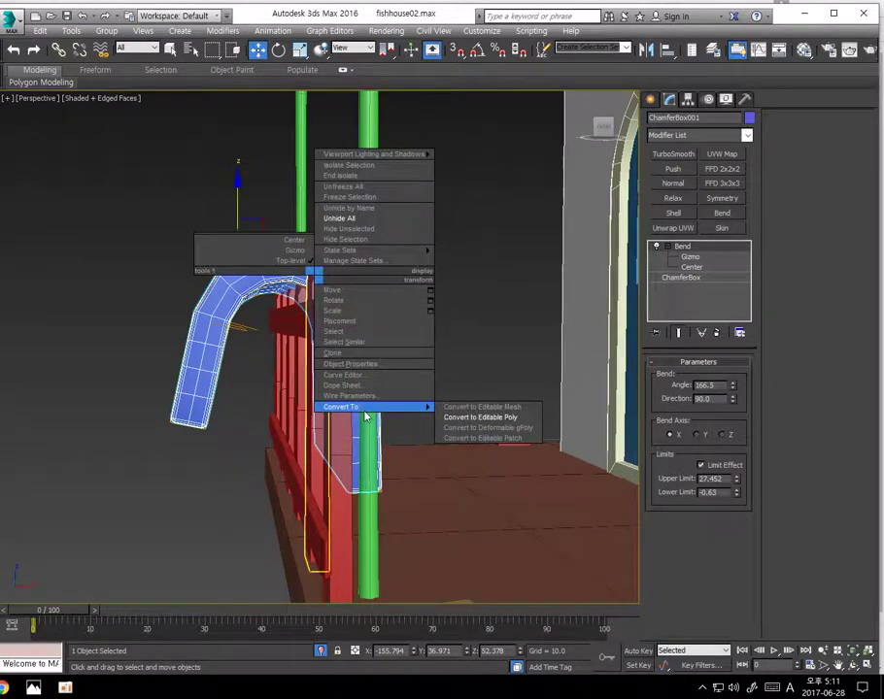
{"action": "left_click", "coordinate": [449, 418]}
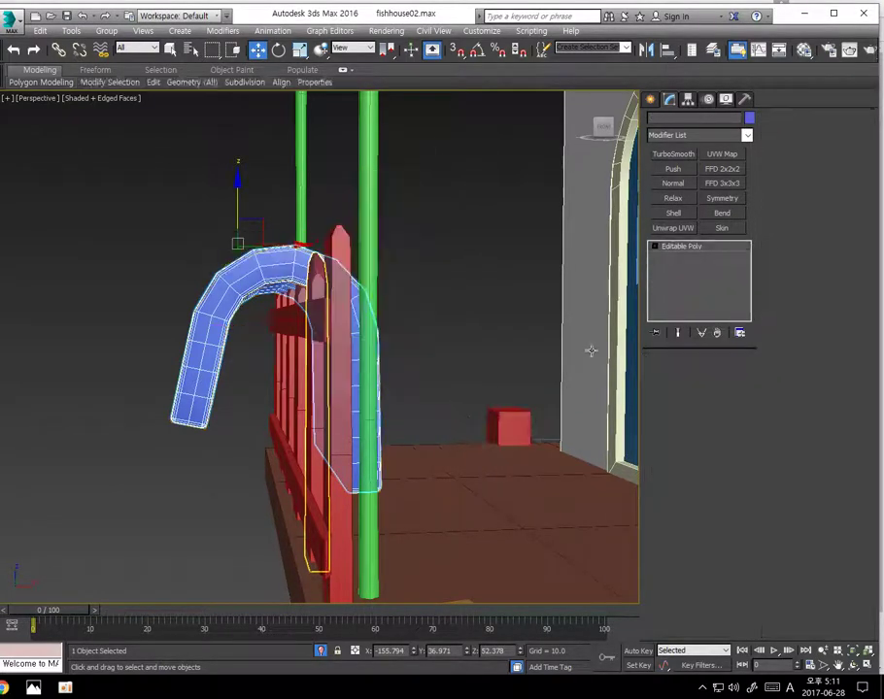
Add an FFD 3x3x3 modifier to the converted box and shift the lattice's lower outer control points along X toward the railing
{"action": "left_click", "coordinate": [724, 184]}
{"action": "left_click", "coordinate": [669, 246]}
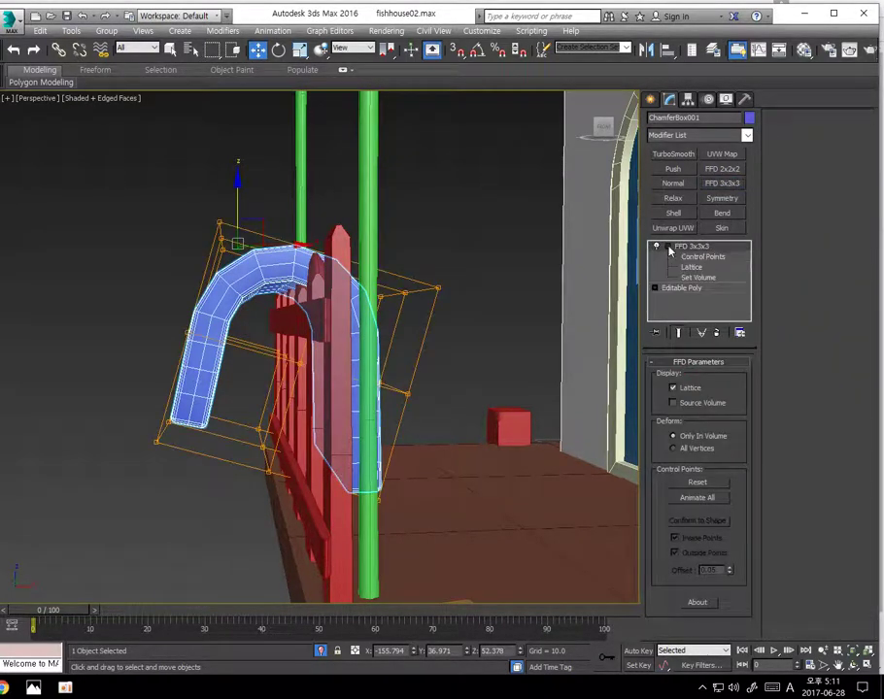
{"action": "left_click", "coordinate": [689, 257]}
{"action": "left_click_drag", "start_coordinate": [146, 426], "coordinate": [193, 457]}
{"action": "middle_click_drag", "start_coordinate": [194, 458], "coordinate": [174, 494], "text": "alt"}
{"action": "left_click_drag", "start_coordinate": [252, 469], "coordinate": [281, 465]}
{"action": "left_click_drag", "start_coordinate": [159, 414], "coordinate": [191, 450]}
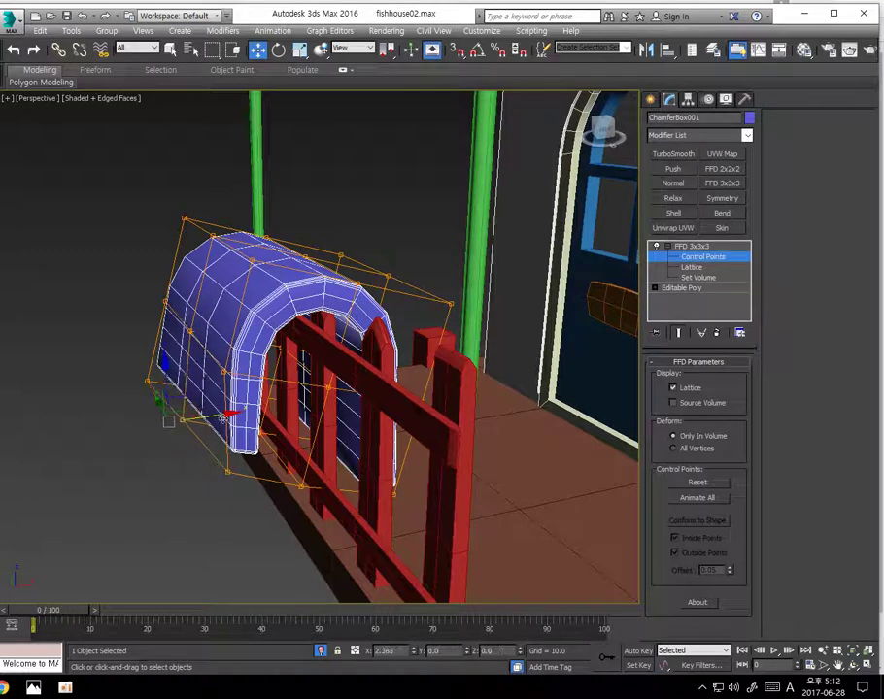
{"action": "left_click", "coordinate": [149, 381]}
{"action": "left_click_drag", "start_coordinate": [190, 373], "coordinate": [193, 373]}
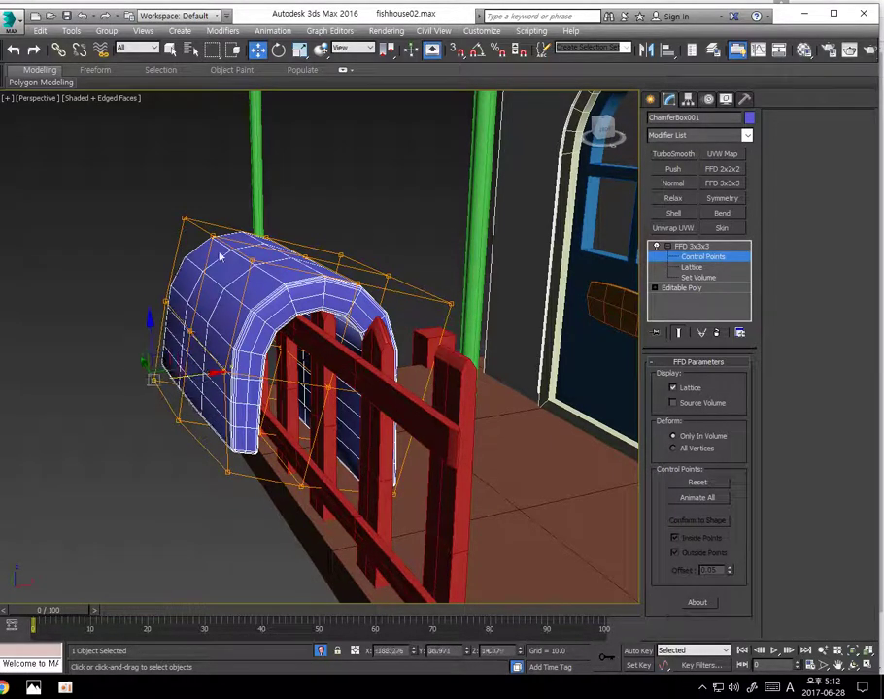
Lower the near, middle and far control points along the top of the lattice to make the drape's top uneven
{"action": "left_click", "coordinate": [212, 234]}
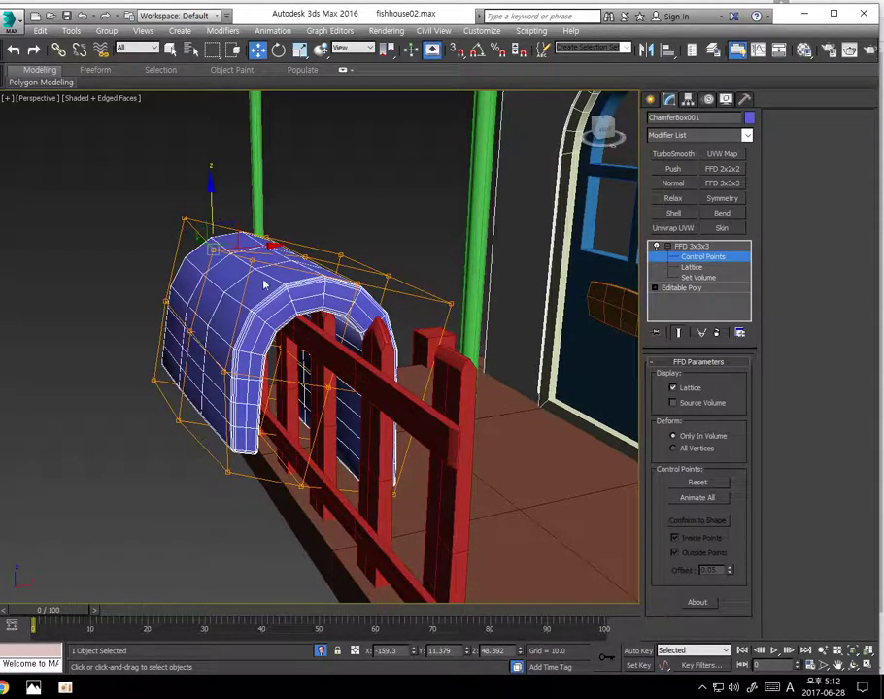
{"action": "left_click_drag", "start_coordinate": [255, 260], "coordinate": [254, 286]}
{"action": "left_click_drag", "start_coordinate": [356, 283], "coordinate": [359, 290]}
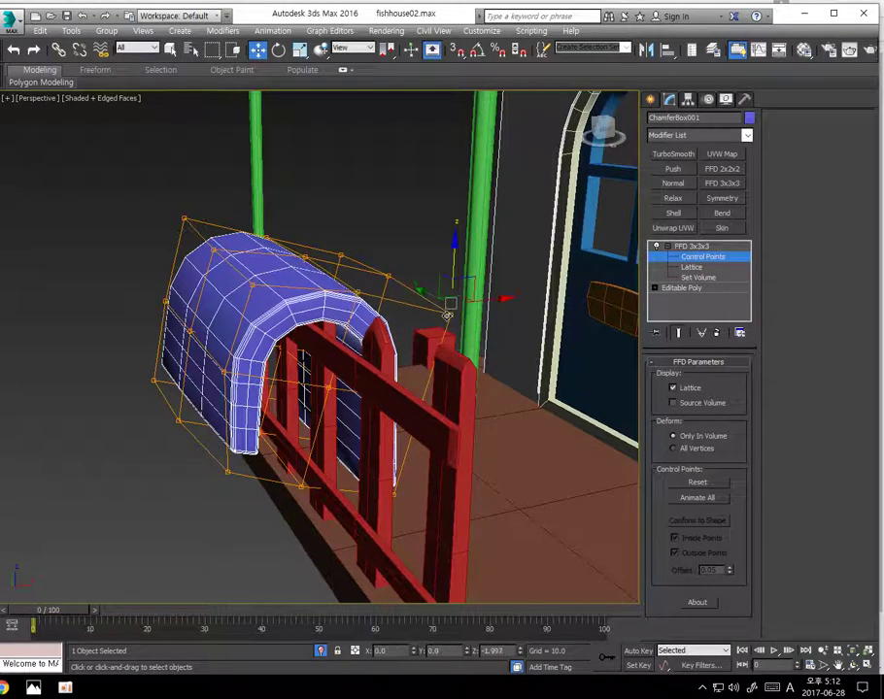
{"action": "middle_click_drag", "start_coordinate": [449, 305], "coordinate": [98, 256], "text": "alt"}
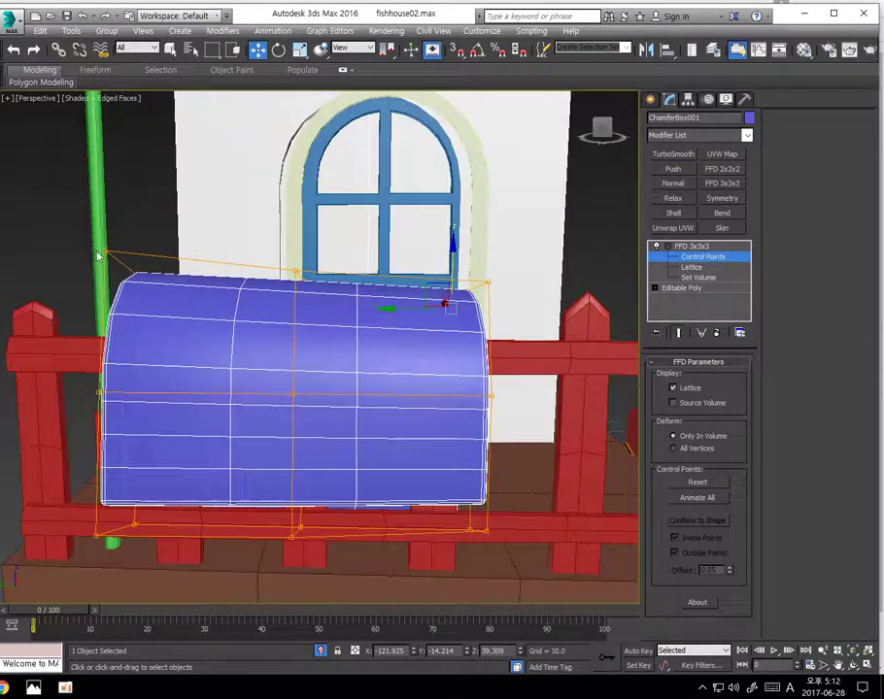
{"action": "left_click_drag", "start_coordinate": [104, 251], "coordinate": [98, 271]}
{"action": "middle_click_drag", "start_coordinate": [99, 271], "coordinate": [306, 292], "text": "alt"}
{"action": "middle_click_drag", "start_coordinate": [86, 329], "coordinate": [177, 317]}
{"action": "left_click_drag", "start_coordinate": [166, 288], "coordinate": [164, 298]}
{"action": "left_click", "coordinate": [73, 317]}
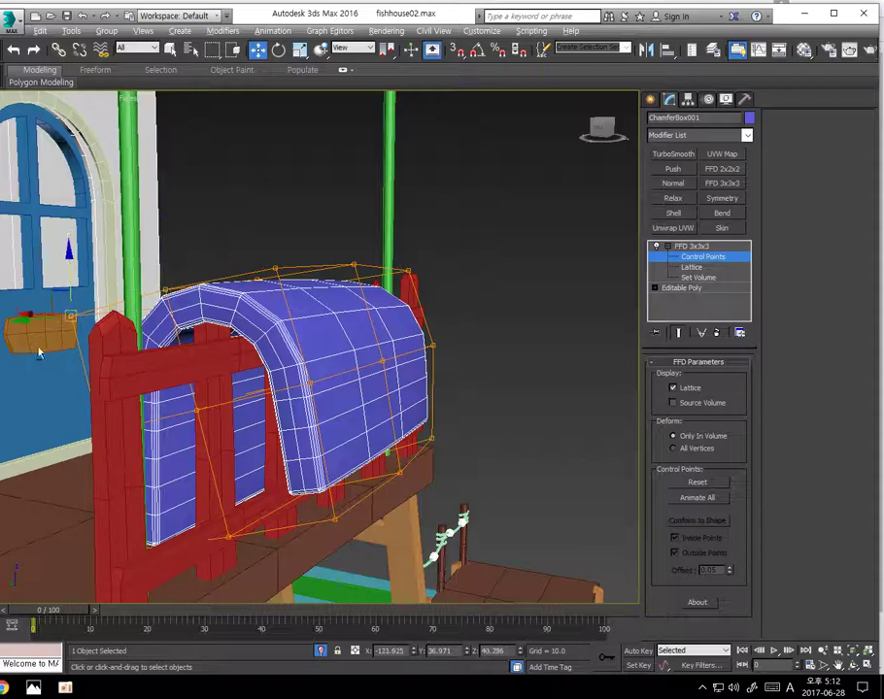
Move the lattice's side control points on both sides of the railing along X at one end to reshape the drape's hanging flaps
{"action": "middle_click_drag", "start_coordinate": [39, 350], "coordinate": [175, 342], "text": "alt"}
{"action": "left_click", "coordinate": [148, 524]}
{"action": "left_click_drag", "start_coordinate": [149, 524], "coordinate": [158, 526]}
{"action": "left_click", "coordinate": [114, 425]}
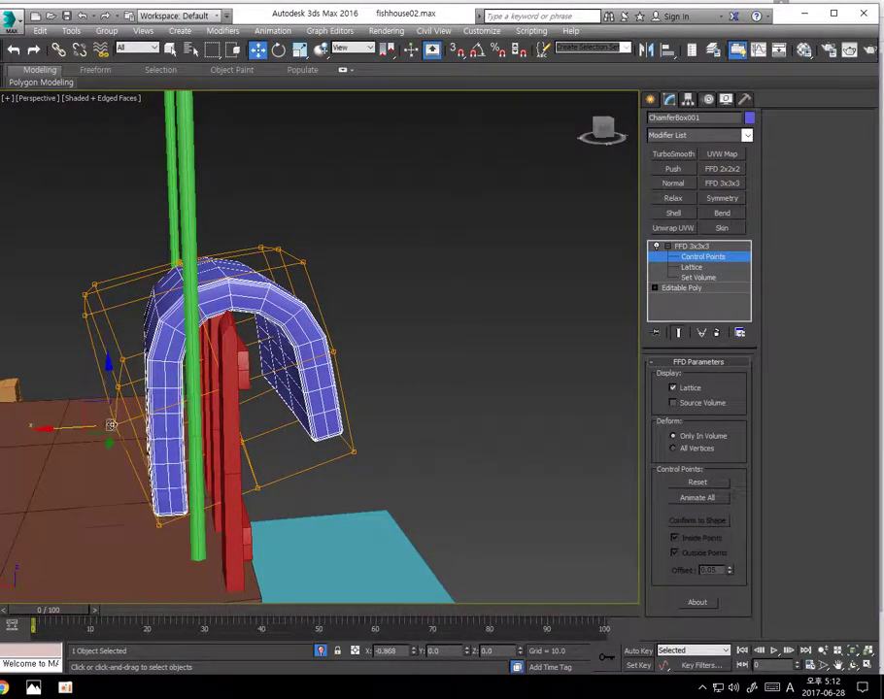
{"action": "left_click", "coordinate": [335, 355]}
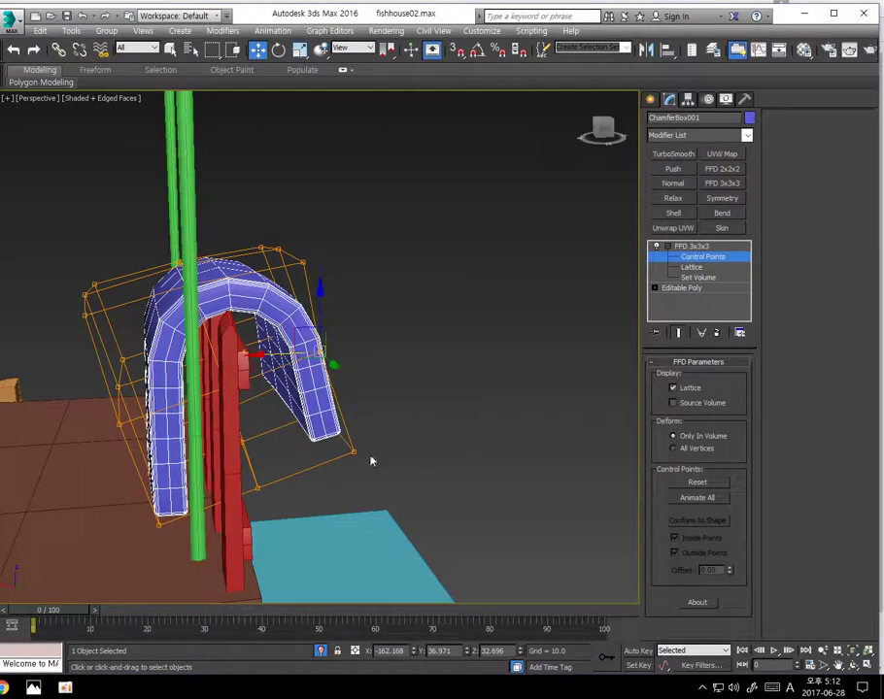
{"action": "left_click_drag", "start_coordinate": [352, 452], "coordinate": [338, 453]}
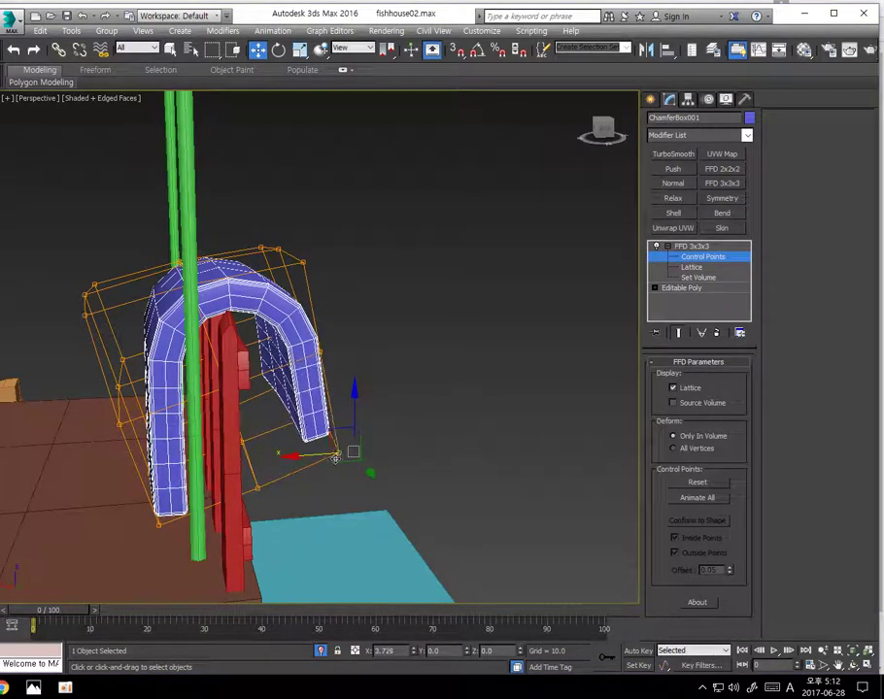
Pull the lattice's bottom, middle and upper control points on the outer side slightly inward toward the railing
{"action": "middle_click_drag", "start_coordinate": [262, 490], "coordinate": [282, 394], "text": "alt"}
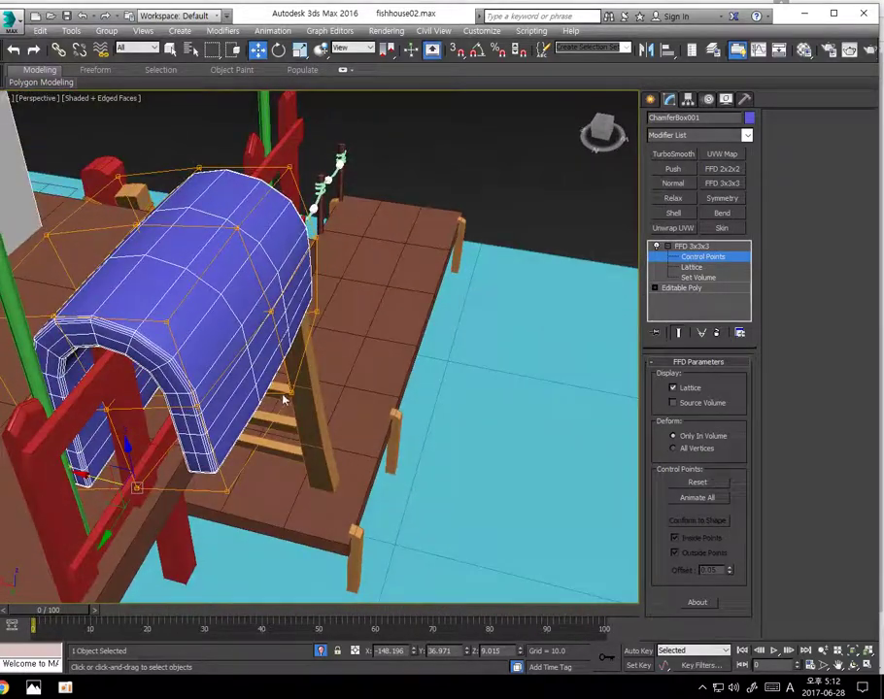
{"action": "left_click_drag", "start_coordinate": [284, 391], "coordinate": [277, 390]}
{"action": "left_click_drag", "start_coordinate": [227, 493], "coordinate": [219, 491]}
{"action": "left_click_drag", "start_coordinate": [197, 408], "coordinate": [189, 406]}
{"action": "left_click_drag", "start_coordinate": [167, 322], "coordinate": [160, 324]}
{"action": "middle_click_drag", "start_coordinate": [229, 423], "coordinate": [184, 379], "text": "alt"}
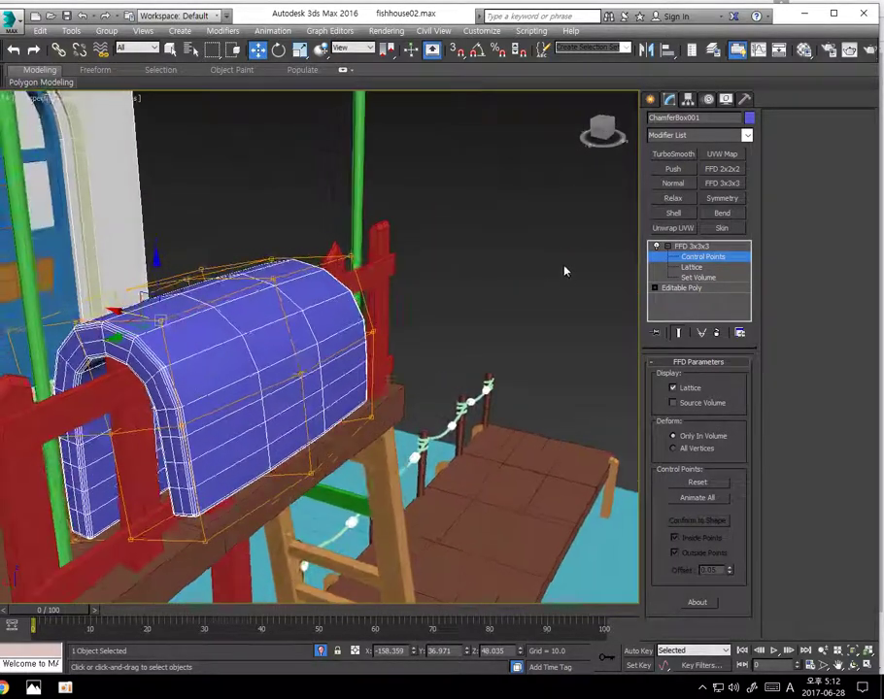
Finish editing the control points and collapse the FFD-shaped box to an Editable Poly
{"action": "left_click", "coordinate": [694, 248]}
{"action": "middle_click_drag", "start_coordinate": [314, 420], "coordinate": [240, 342], "text": "alt"}
{"action": "right_click", "coordinate": [240, 342]}
{"action": "mouse_move", "coordinate": [353, 476]}
{"action": "left_click", "coordinate": [390, 485]}
Examine how the draped box sits over the porch railing from several angles
{"action": "middle_click_drag", "start_coordinate": [391, 484], "coordinate": [309, 400], "text": "alt"}
{"action": "scroll", "coordinate": [324, 442], "scroll_direction": "down", "scroll_amount": 5}
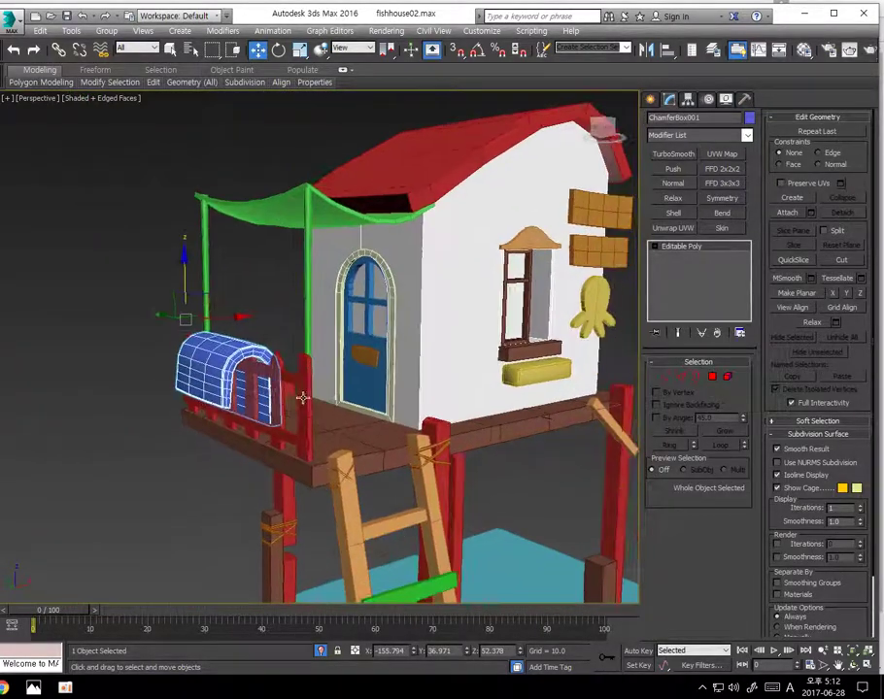
{"action": "left_click", "coordinate": [120, 321]}
{"action": "middle_click_drag", "start_coordinate": [172, 385], "coordinate": [155, 370], "text": "alt"}
{"action": "scroll", "coordinate": [156, 370], "scroll_direction": "up", "scroll_amount": 5}
{"action": "left_click", "coordinate": [321, 287]}
{"action": "middle_click_drag", "start_coordinate": [320, 288], "coordinate": [331, 289], "text": "alt"}
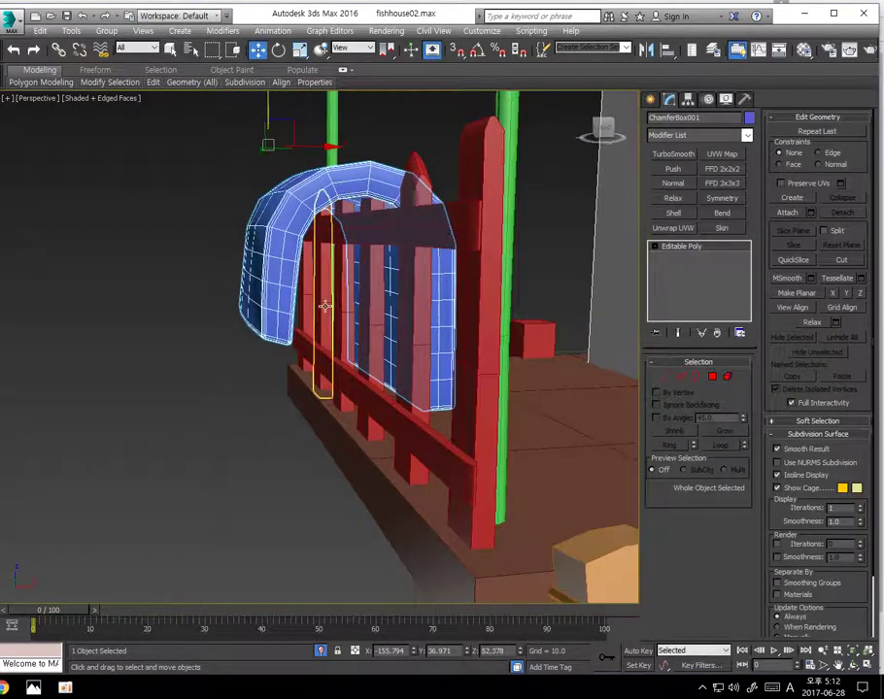
{"action": "middle_click_drag", "start_coordinate": [321, 292], "coordinate": [370, 283], "text": "alt"}
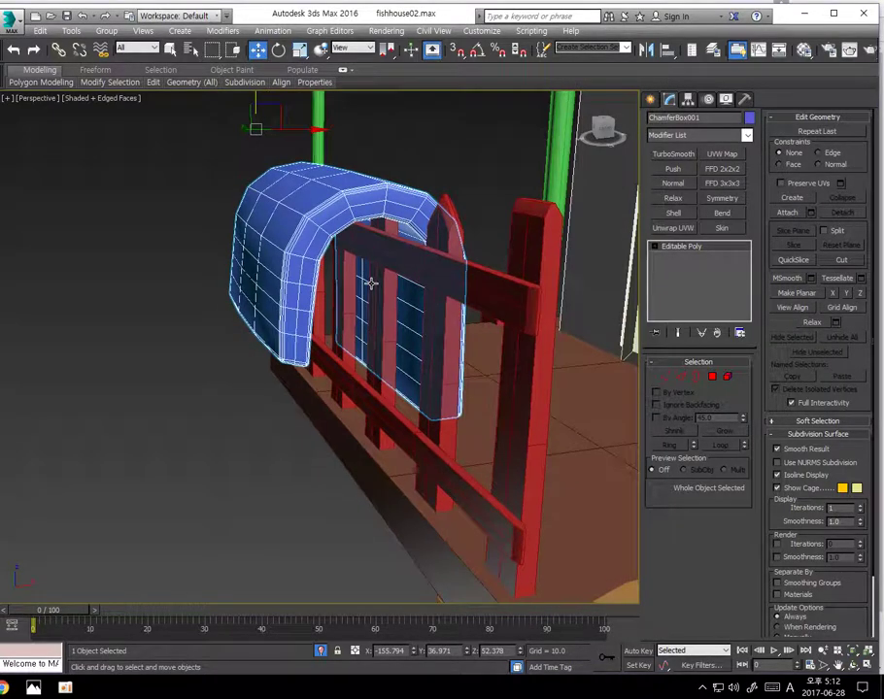
Try to remove an edge loop running lengthwise across the top of the curved box
{"action": "left_click", "coordinate": [681, 377]}
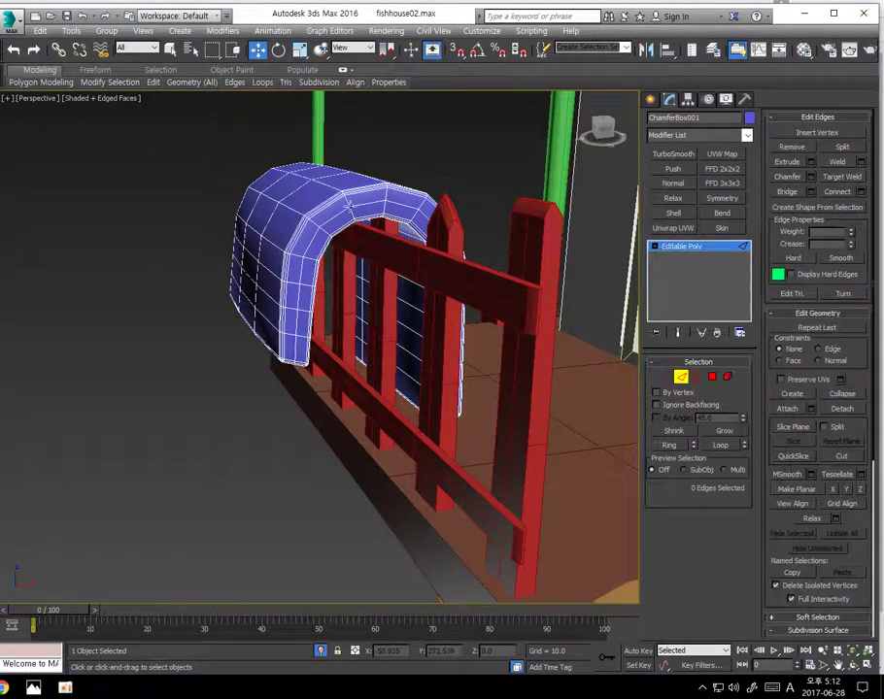
{"action": "left_click", "coordinate": [317, 216]}
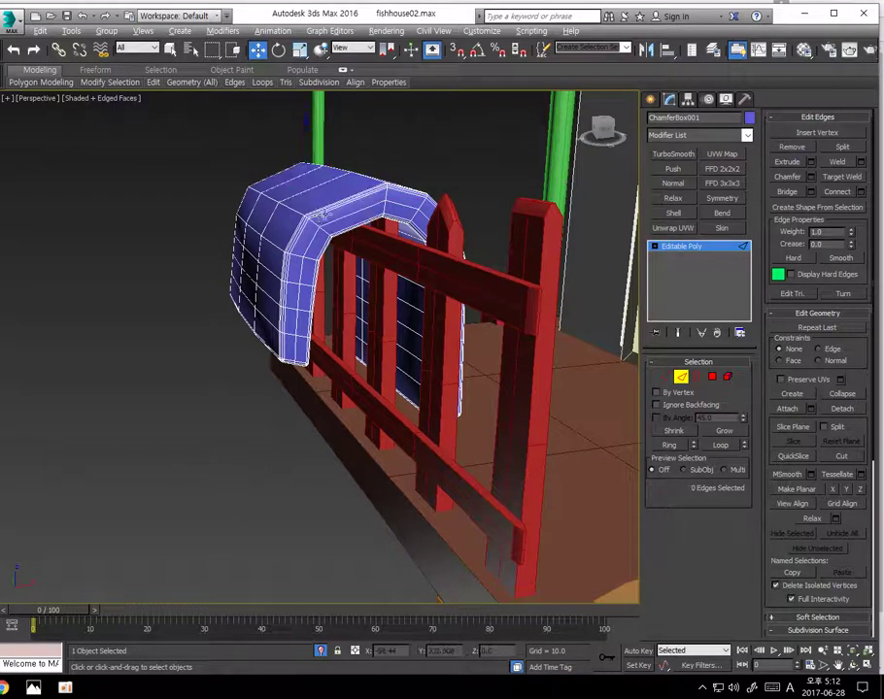
{"action": "middle_click_drag", "start_coordinate": [336, 266], "coordinate": [389, 277], "text": "alt"}
{"action": "key", "text": "ctrl+z"}
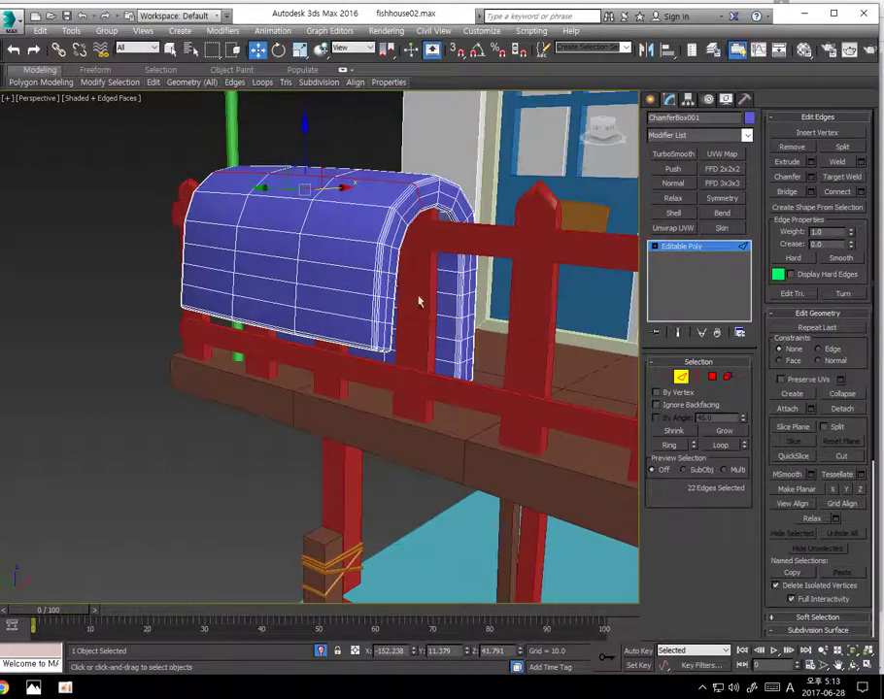
{"action": "left_click", "coordinate": [688, 378]}
Change the draped box's object color to white and deselect it
{"action": "middle_click_drag", "start_coordinate": [456, 355], "coordinate": [388, 359]}
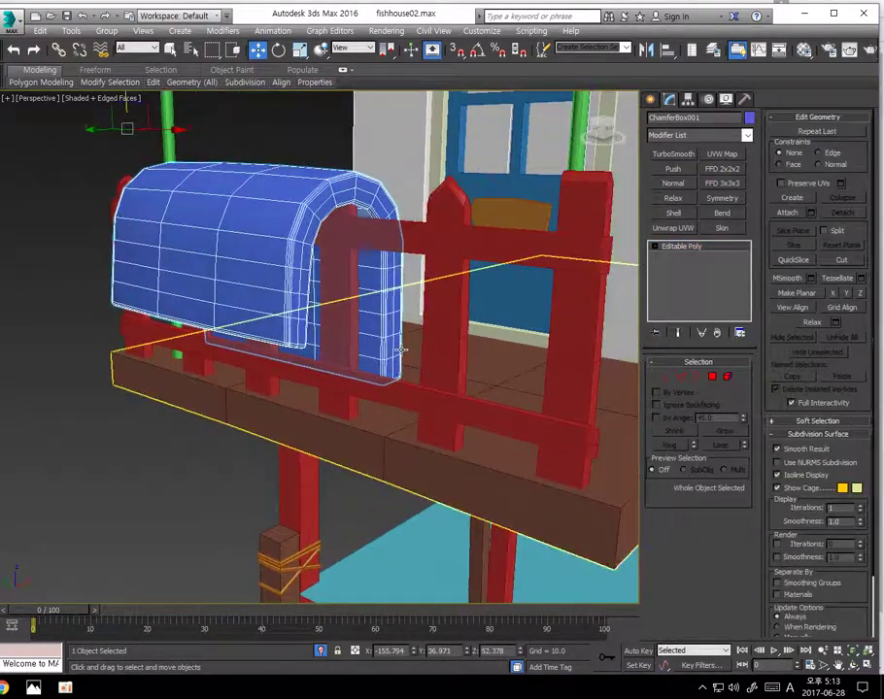
{"action": "scroll", "coordinate": [391, 360], "scroll_direction": "down", "scroll_amount": 3}
{"action": "left_click", "coordinate": [749, 117]}
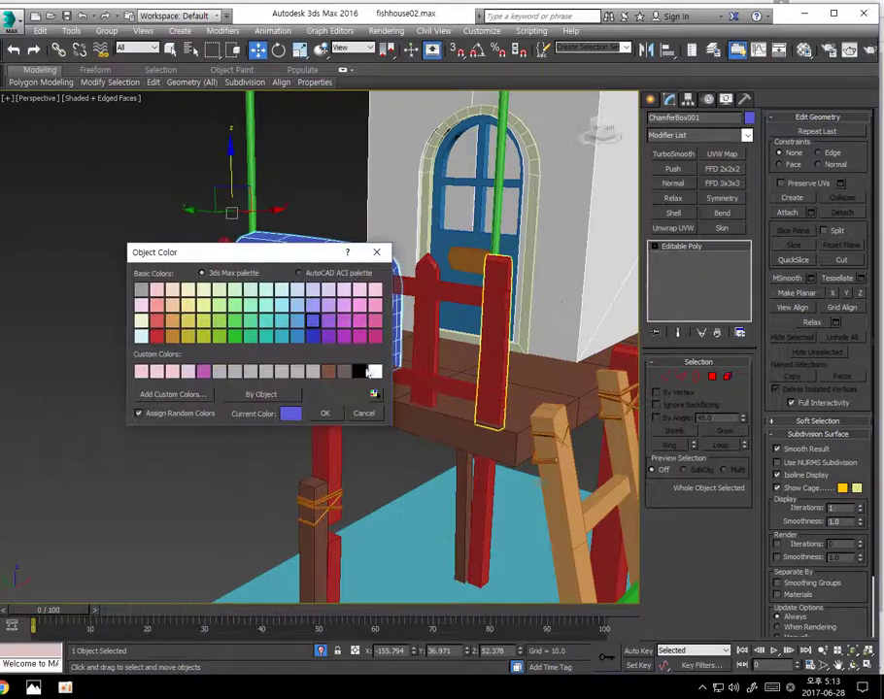
{"action": "left_click", "coordinate": [327, 413]}
{"action": "middle_click_drag", "start_coordinate": [292, 379], "coordinate": [243, 367], "text": "alt"}
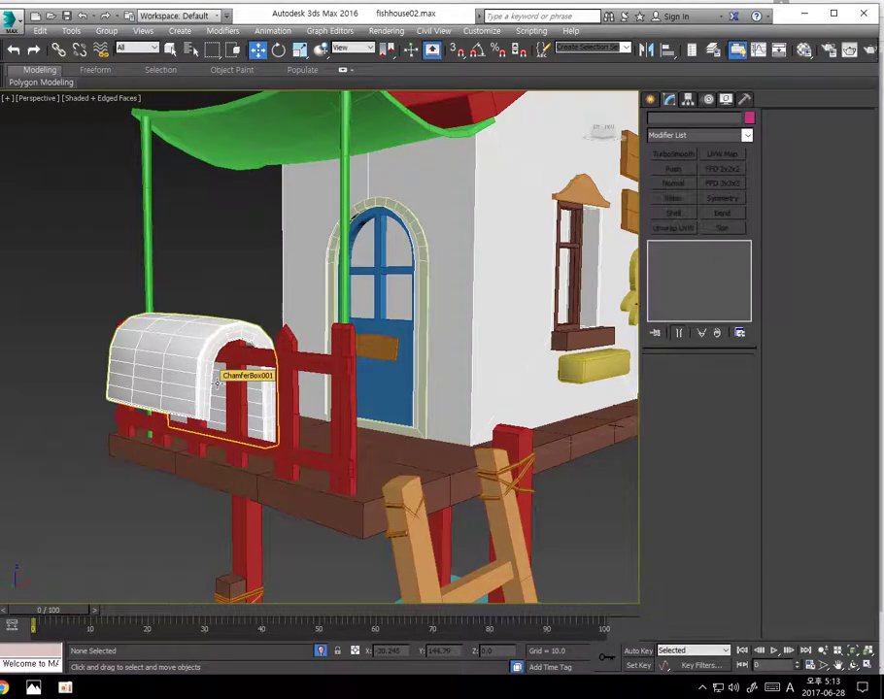
{"action": "middle_click_drag", "start_coordinate": [218, 381], "coordinate": [191, 395], "text": "alt"}
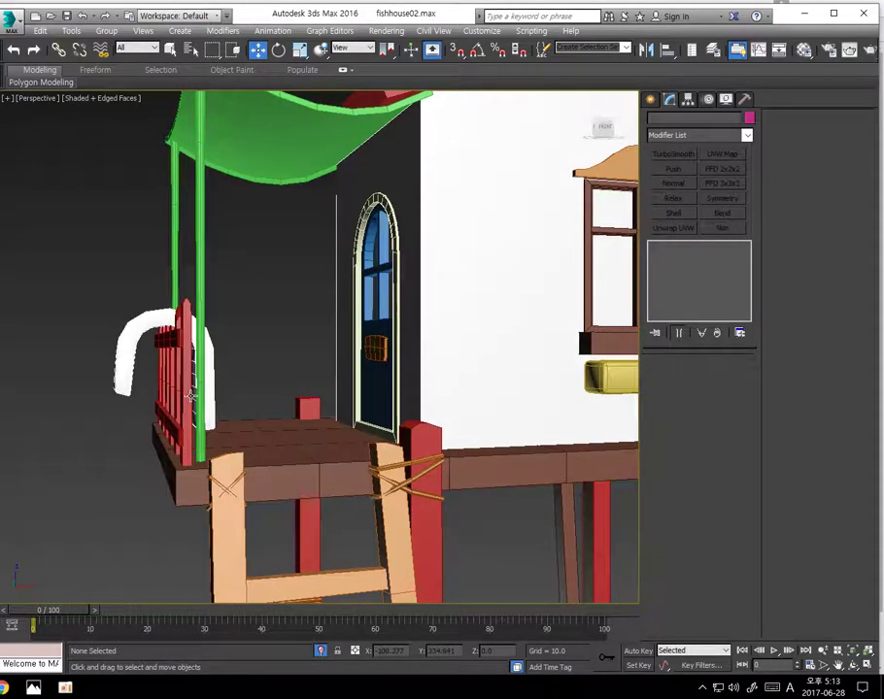
Select the vertices of the draped box's outer hanging half in the front view and turn on Use Soft Selection
{"action": "key", "text": "l"}
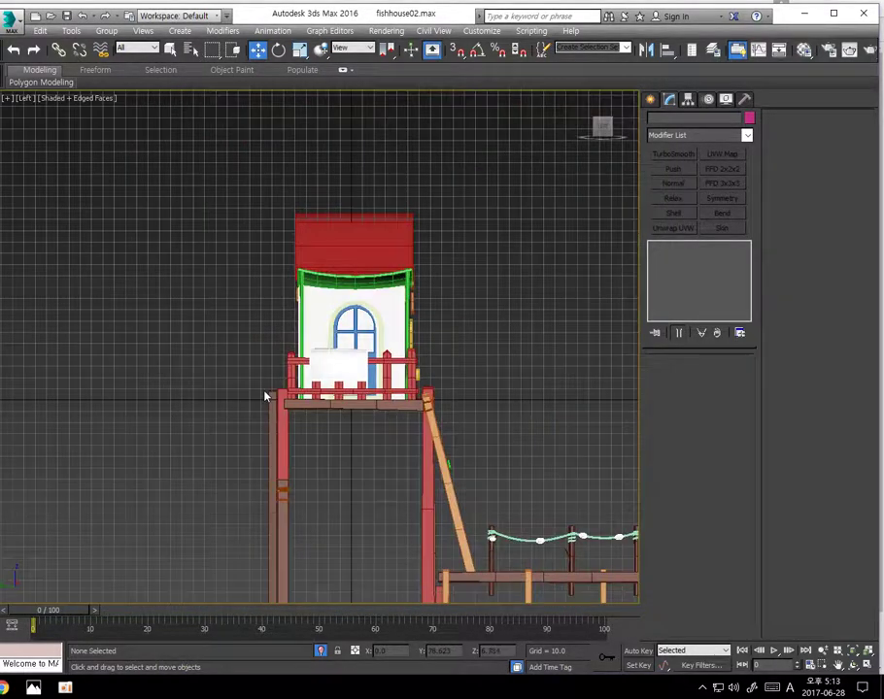
{"action": "key", "text": "f"}
{"action": "middle_click_drag", "start_coordinate": [415, 344], "coordinate": [682, 312]}
{"action": "scroll", "coordinate": [280, 353], "scroll_direction": "up", "scroll_amount": 6}
{"action": "middle_click_drag", "start_coordinate": [242, 317], "coordinate": [272, 402]}
{"action": "left_click", "coordinate": [214, 252]}
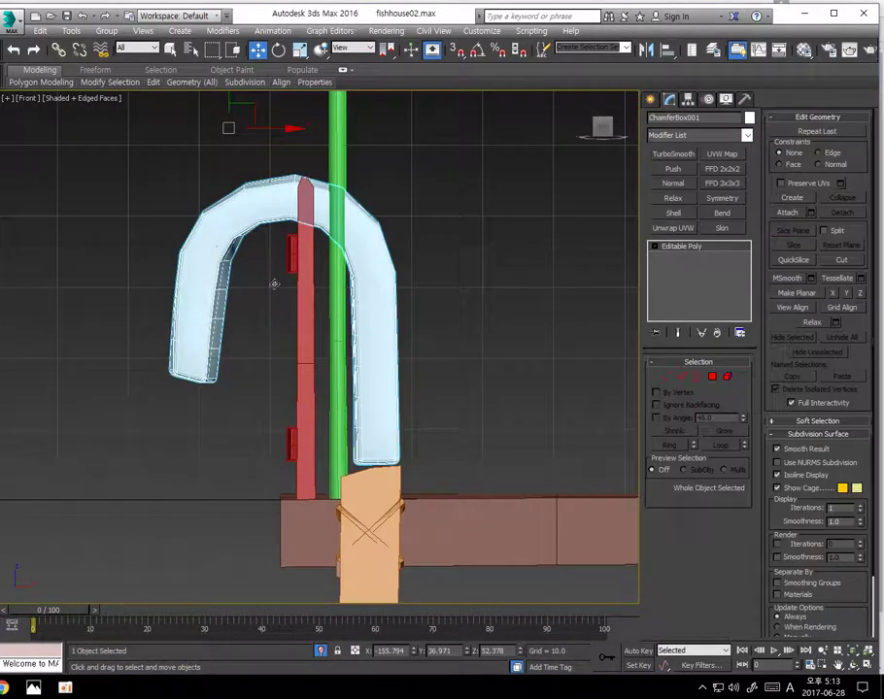
{"action": "left_click", "coordinate": [662, 381]}
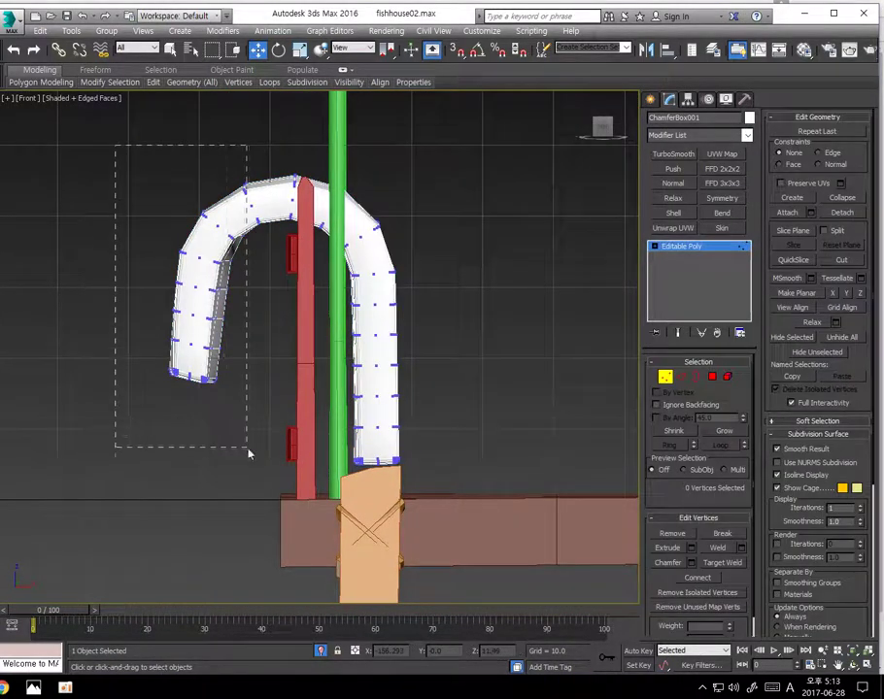
{"action": "left_click_drag", "start_coordinate": [246, 449], "coordinate": [247, 452]}
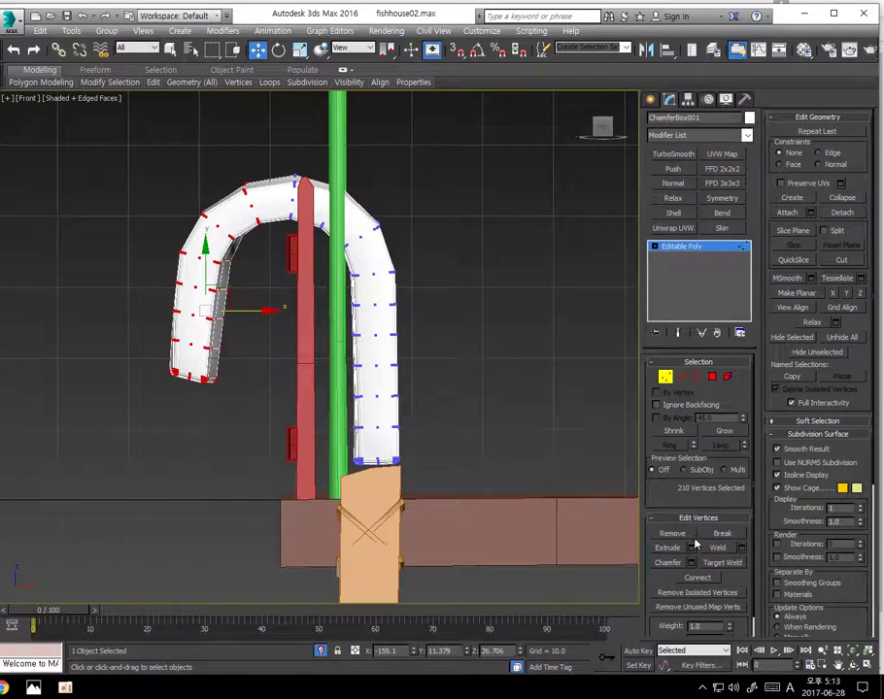
{"action": "left_click", "coordinate": [806, 421]}
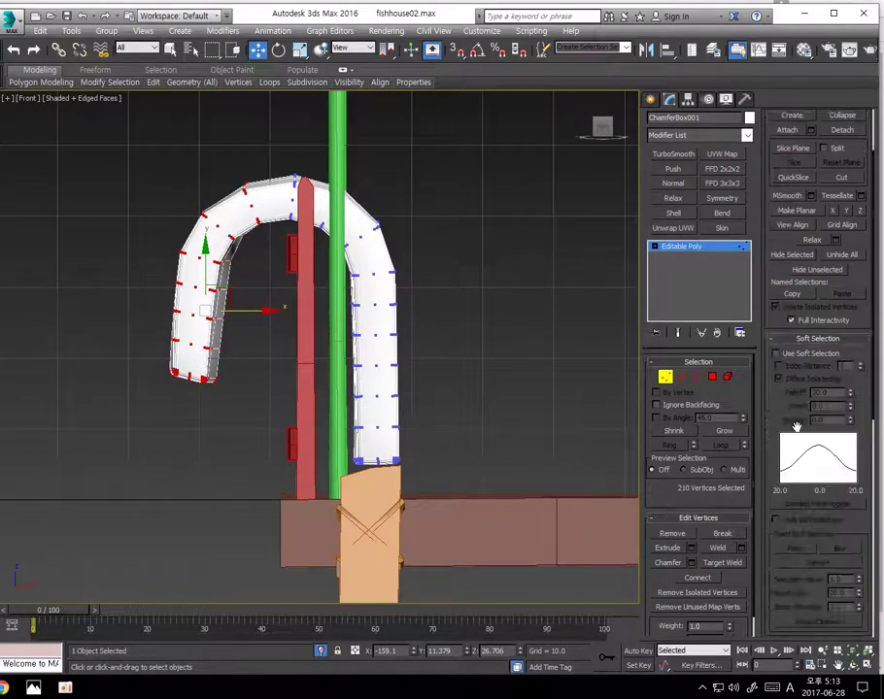
{"action": "left_click", "coordinate": [777, 355]}
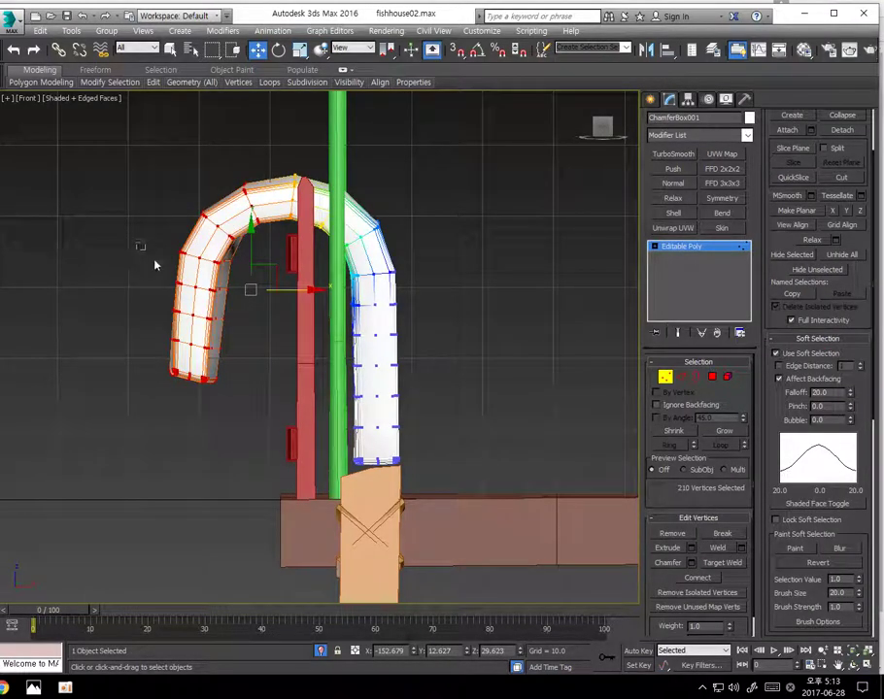
Move progressively lower groups of vertices on the drape's outer side inward, toward the railing, and finish vertex editing
{"action": "left_click_drag", "start_coordinate": [244, 418], "coordinate": [245, 418]}
{"action": "left_click_drag", "start_coordinate": [280, 292], "coordinate": [306, 300]}
{"action": "left_click_drag", "start_coordinate": [182, 285], "coordinate": [282, 390]}
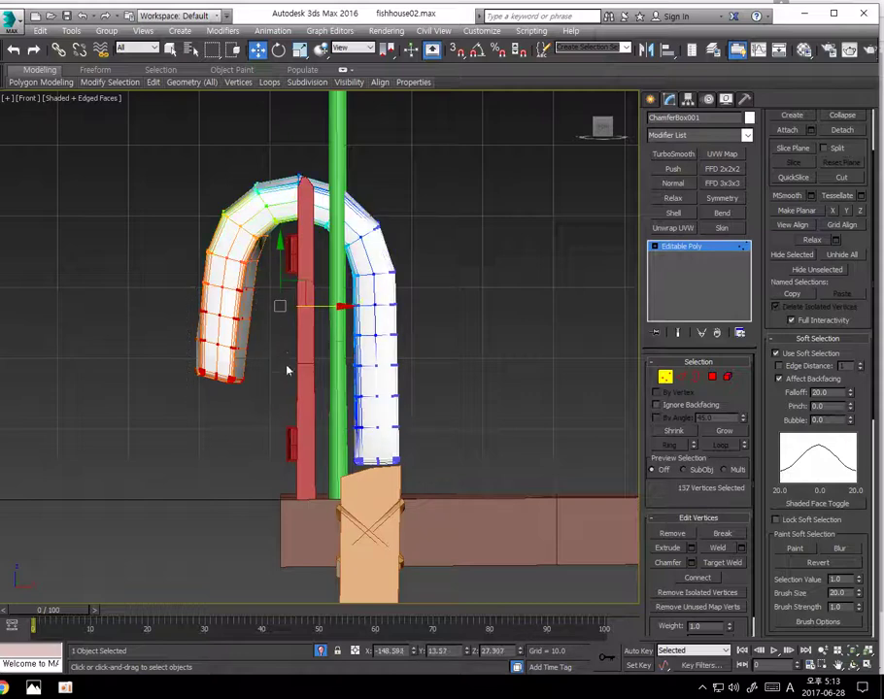
{"action": "left_click_drag", "start_coordinate": [312, 317], "coordinate": [321, 320]}
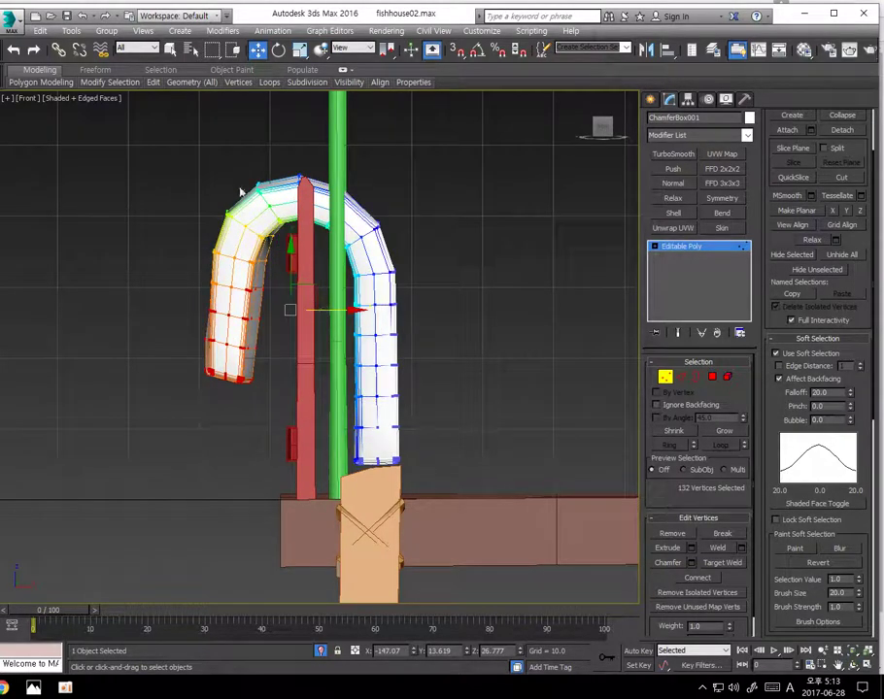
{"action": "left_click_drag", "start_coordinate": [264, 361], "coordinate": [283, 394]}
{"action": "left_click_drag", "start_coordinate": [328, 310], "coordinate": [335, 330]}
{"action": "left_click", "coordinate": [666, 376]}
Deselect the draped box and examine how its reshaped form hangs over the porch railing in perspective
{"action": "middle_click_drag", "start_coordinate": [296, 335], "coordinate": [253, 402]}
{"action": "scroll", "coordinate": [282, 350], "scroll_direction": "down", "scroll_amount": 4}
{"action": "scroll", "coordinate": [306, 345], "scroll_direction": "up", "scroll_amount": 5}
{"action": "key", "text": "p"}
{"action": "left_click", "coordinate": [302, 207]}
{"action": "scroll", "coordinate": [250, 403], "scroll_direction": "down", "scroll_amount": 1}
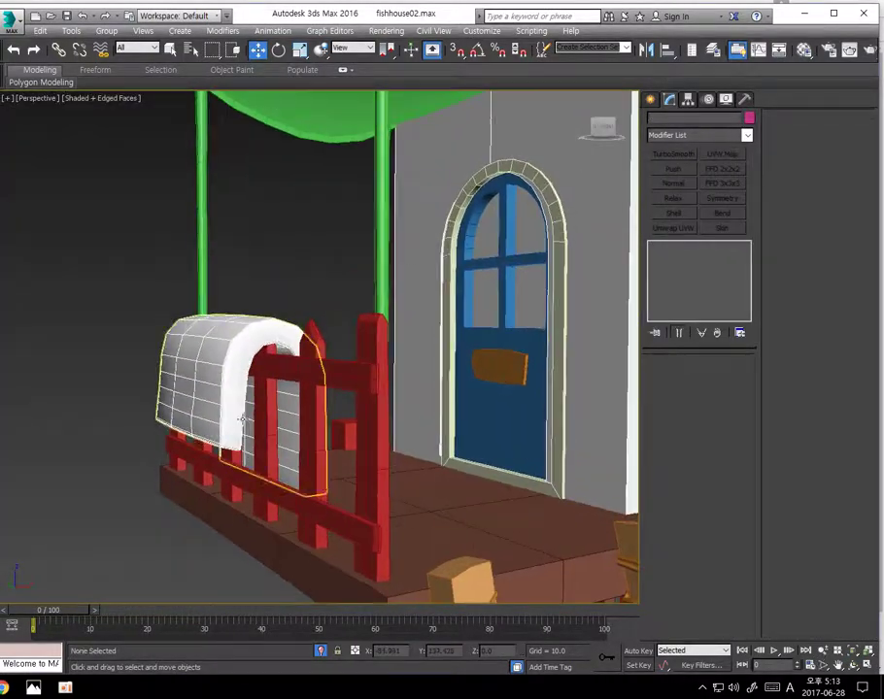
{"action": "scroll", "coordinate": [238, 409], "scroll_direction": "down", "scroll_amount": 2}
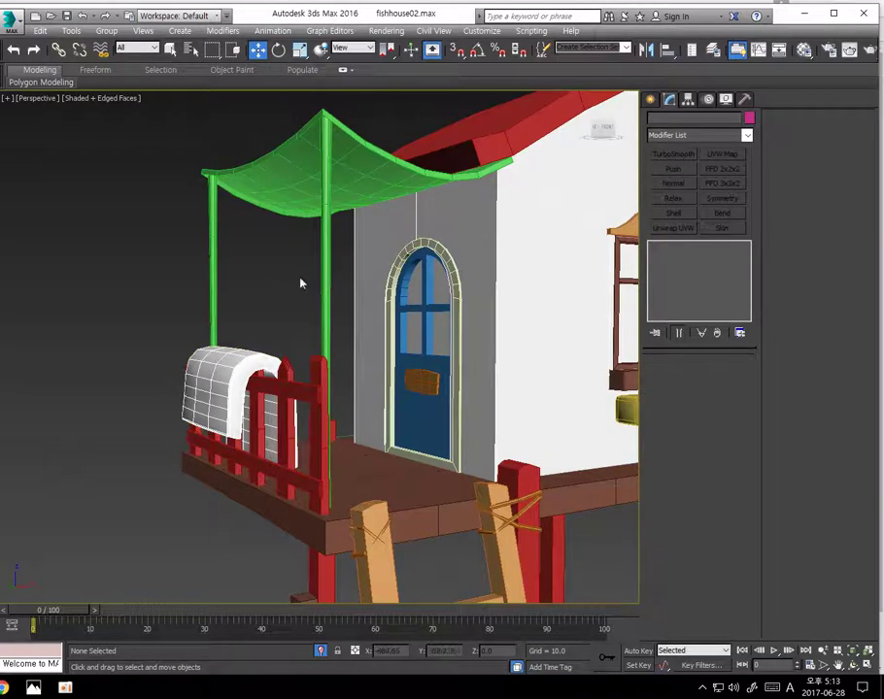
Draw a straight spline line from the far awning post to the house wall corner, snapping both ends to edges
{"action": "left_click", "coordinate": [650, 100]}
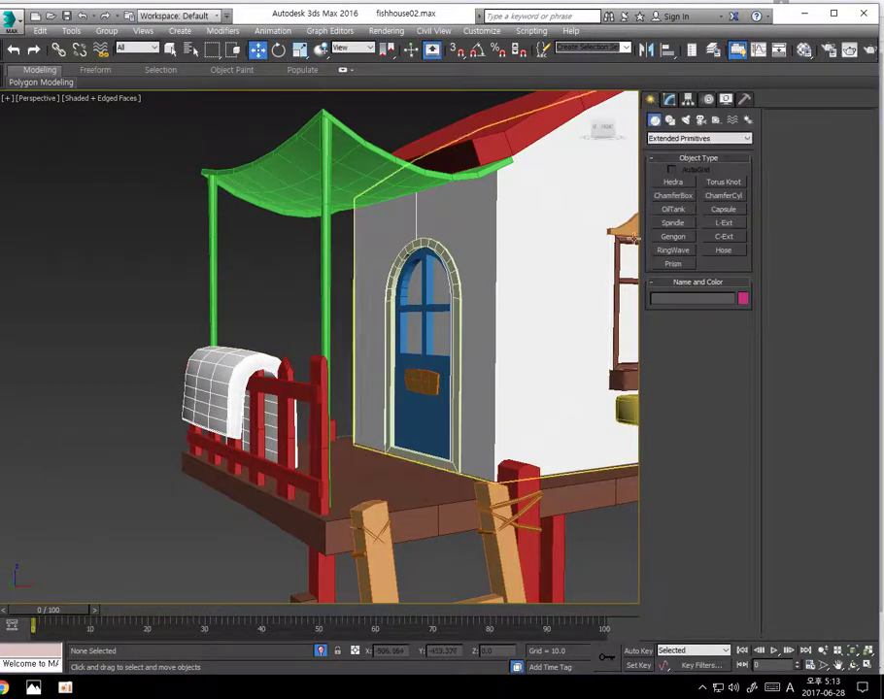
{"action": "left_click", "coordinate": [670, 119]}
{"action": "left_click", "coordinate": [673, 192]}
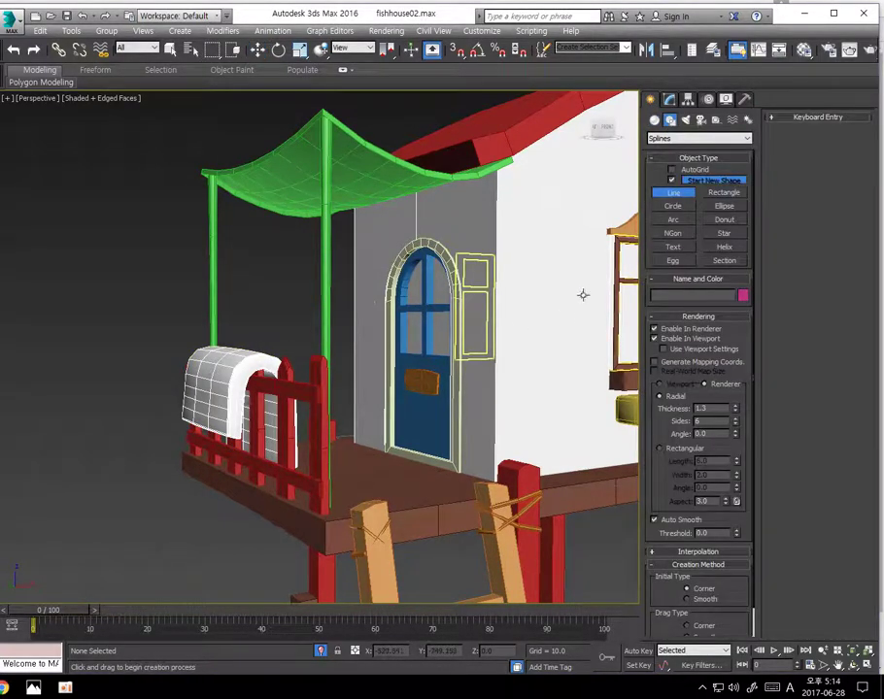
{"action": "left_click", "coordinate": [458, 50]}
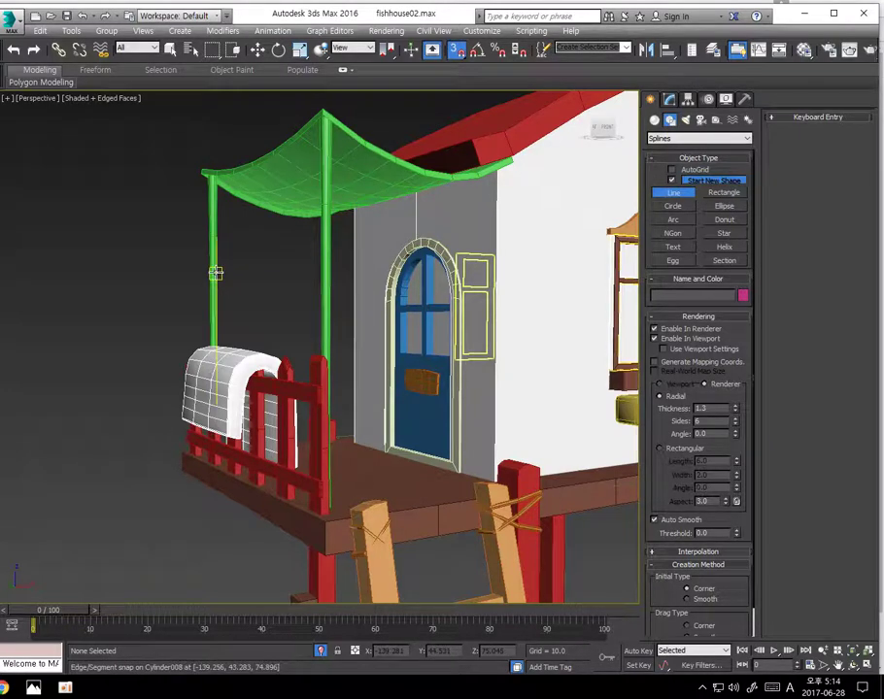
{"action": "left_click", "coordinate": [215, 273]}
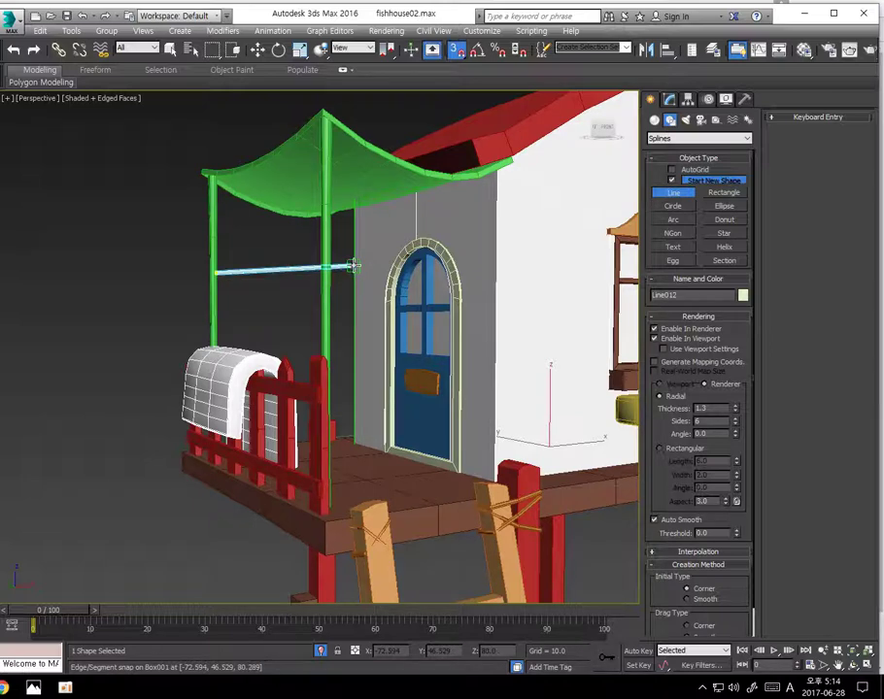
{"action": "left_click", "coordinate": [352, 265]}
{"action": "right_click", "coordinate": [352, 264]}
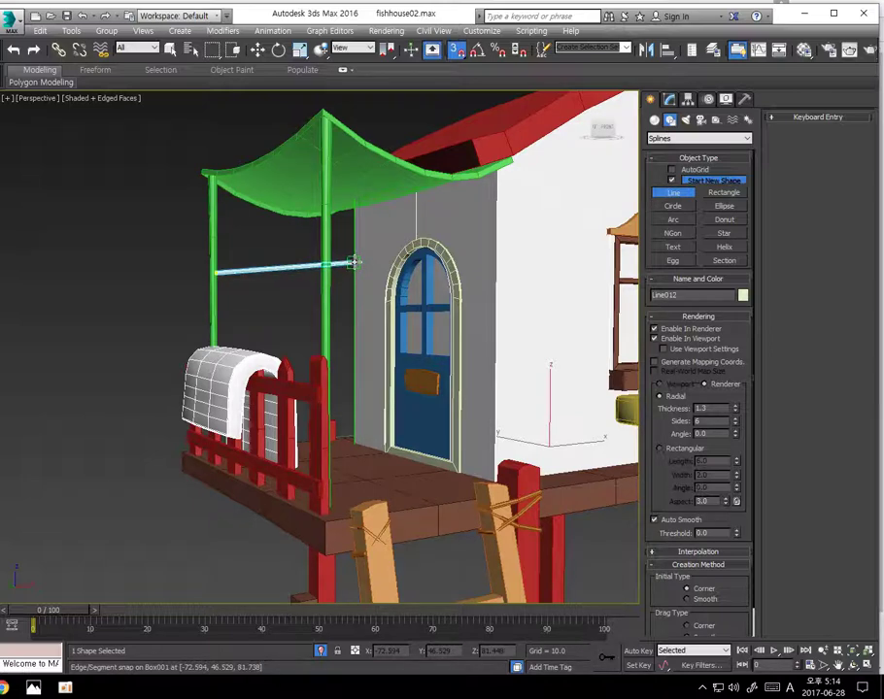
Raise the line's vertex at the awning post to about Z 79.8 so the line runs roughly level
{"action": "left_click", "coordinate": [256, 49]}
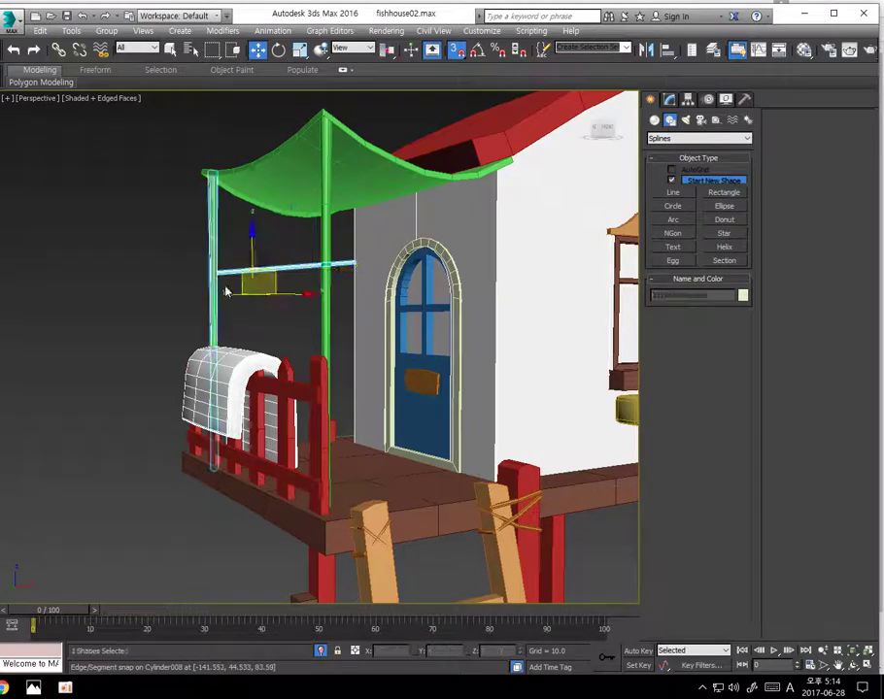
{"action": "left_click", "coordinate": [670, 100]}
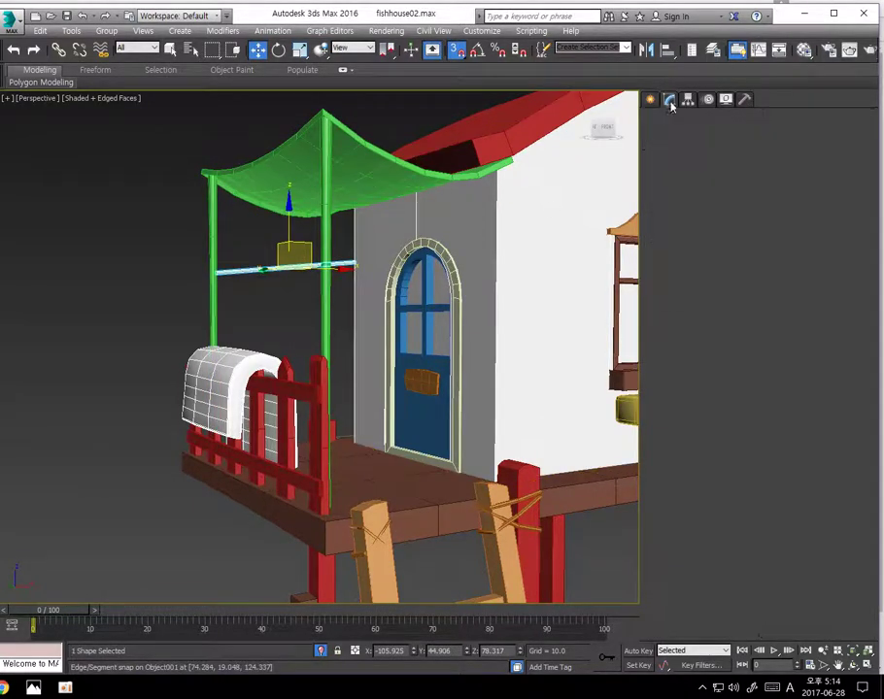
{"action": "left_click", "coordinate": [801, 135]}
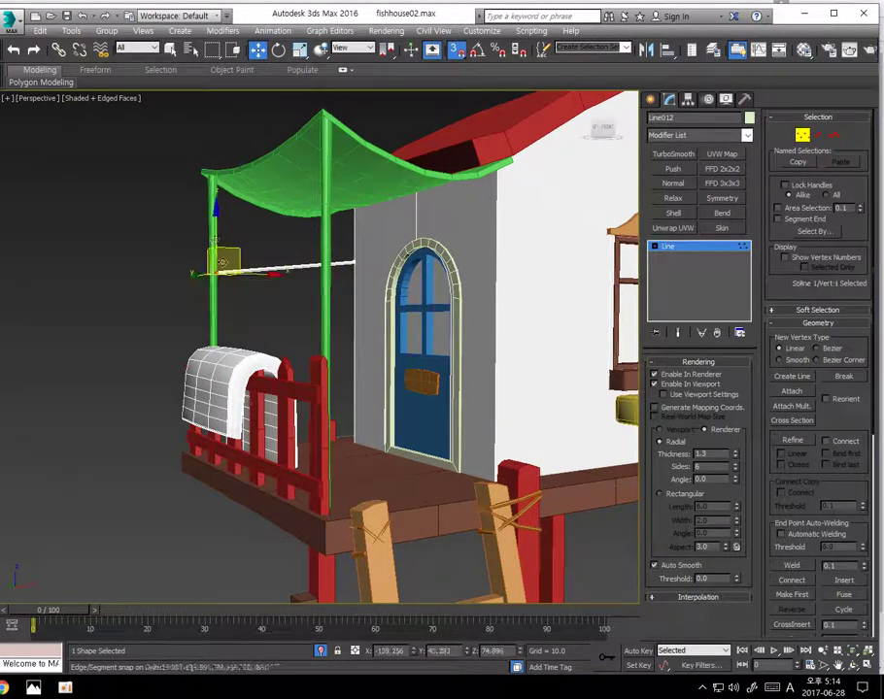
{"action": "left_click_drag", "start_coordinate": [216, 229], "coordinate": [215, 261]}
{"action": "middle_click_drag", "start_coordinate": [215, 261], "coordinate": [235, 282], "text": "alt"}
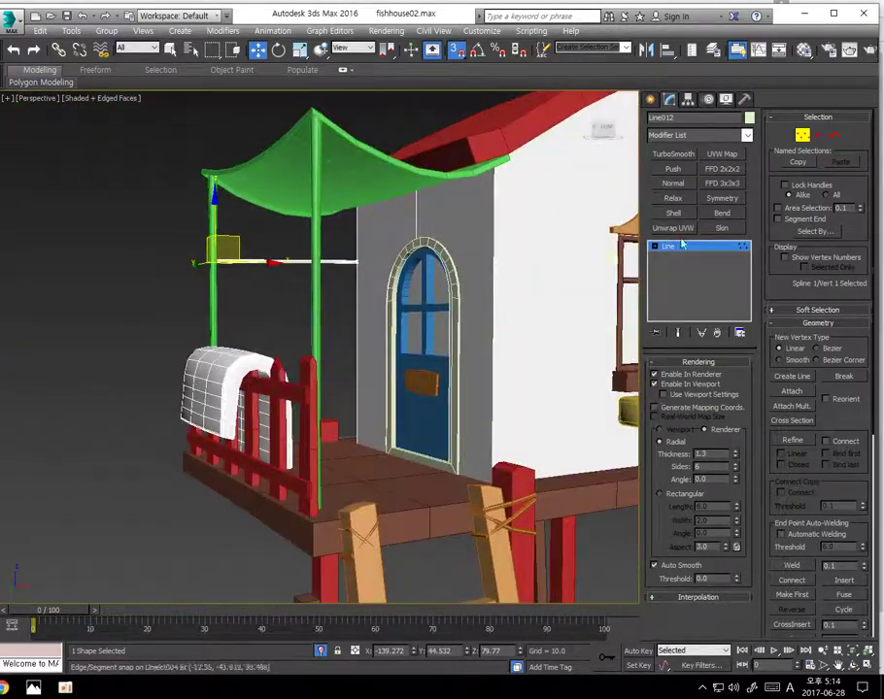
Insert a vertex near the middle of the line with Refine, select it and turn snapping off
{"action": "left_click", "coordinate": [793, 440]}
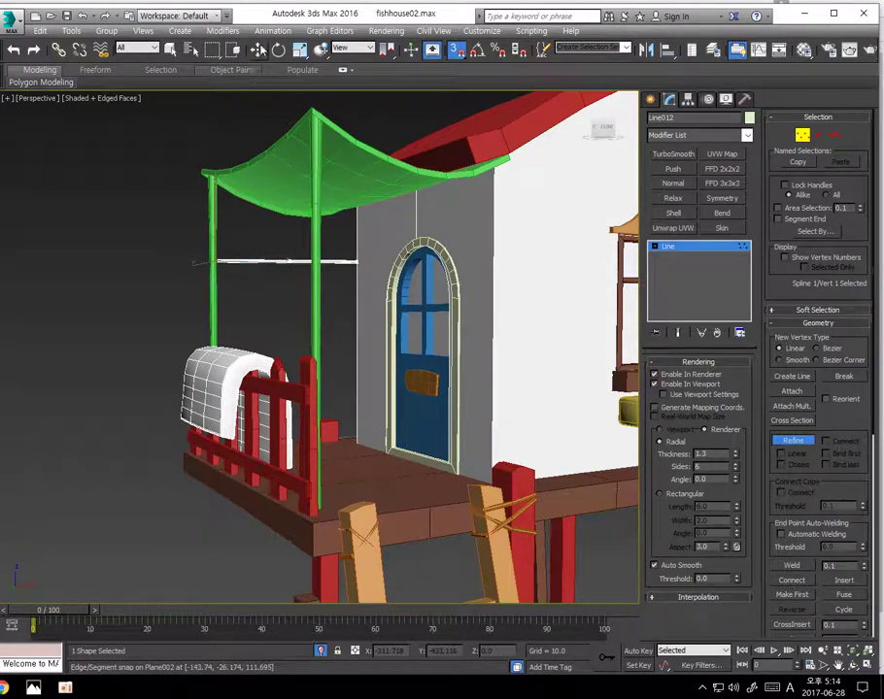
{"action": "left_click", "coordinate": [258, 51]}
{"action": "left_click", "coordinate": [289, 260]}
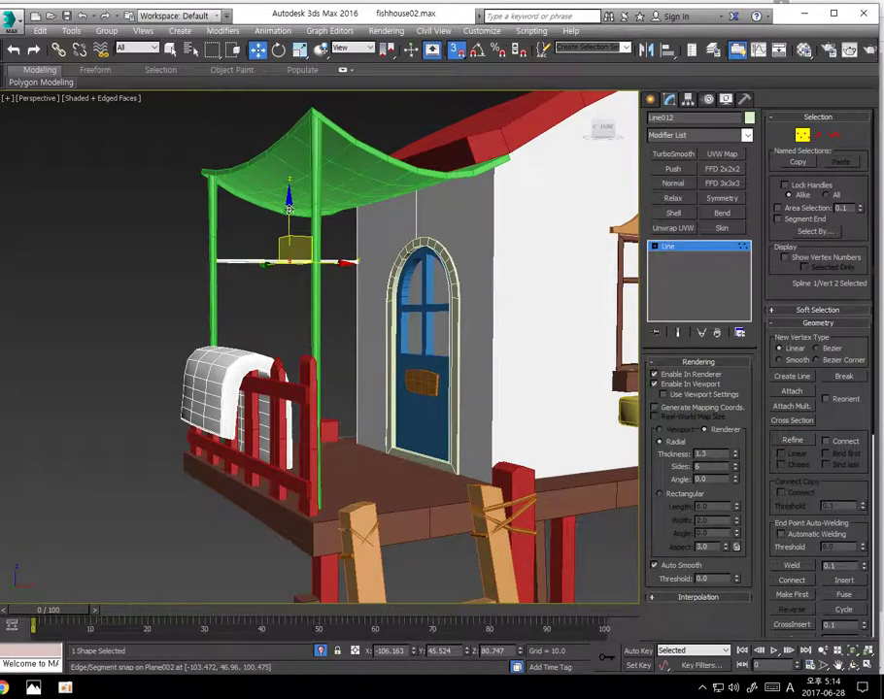
{"action": "right_click", "coordinate": [458, 52]}
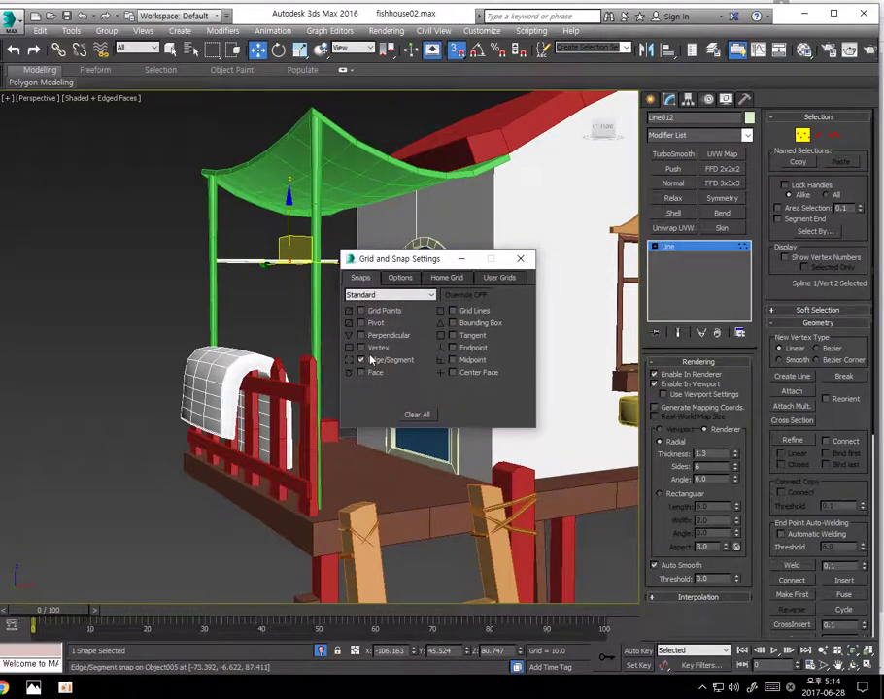
{"action": "left_click", "coordinate": [522, 260]}
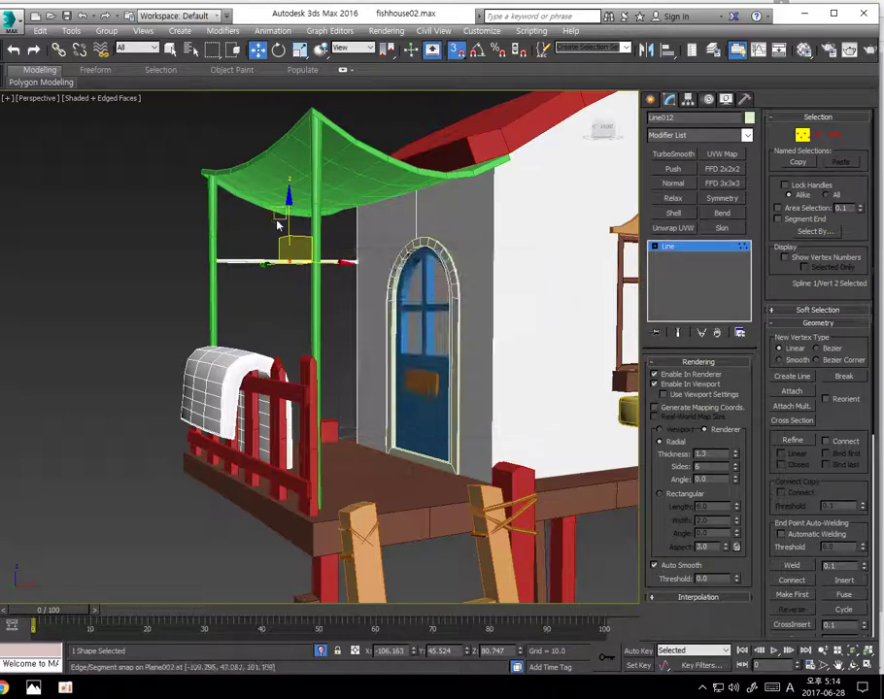
{"action": "key", "text": "s"}
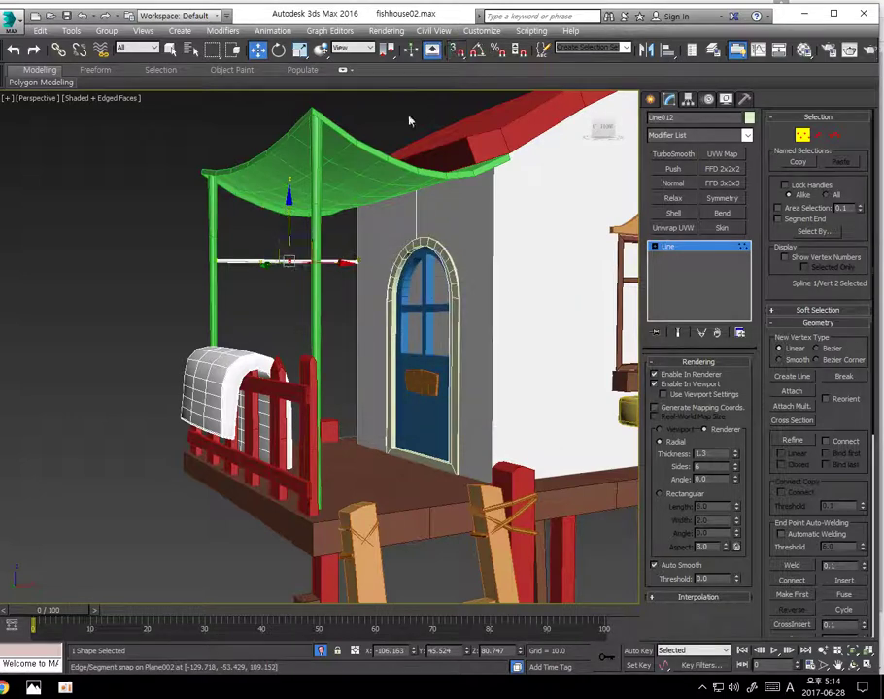
Lower the line's middle vertex to about Z 70.8 and change it to Smooth for a sagging rope curve
{"action": "right_click", "coordinate": [285, 282]}
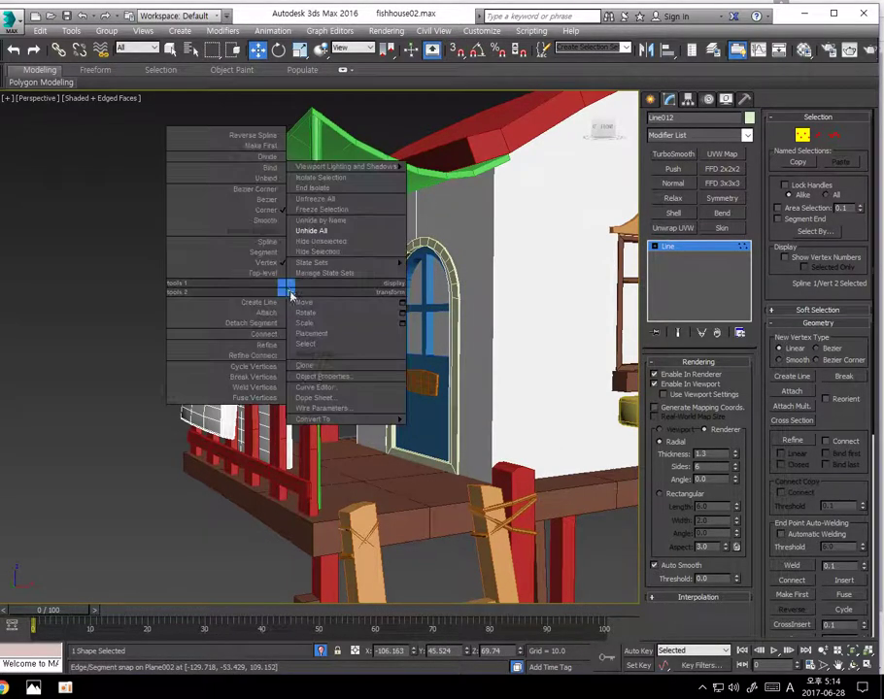
{"action": "left_click", "coordinate": [263, 263]}
{"action": "right_click", "coordinate": [291, 302]}
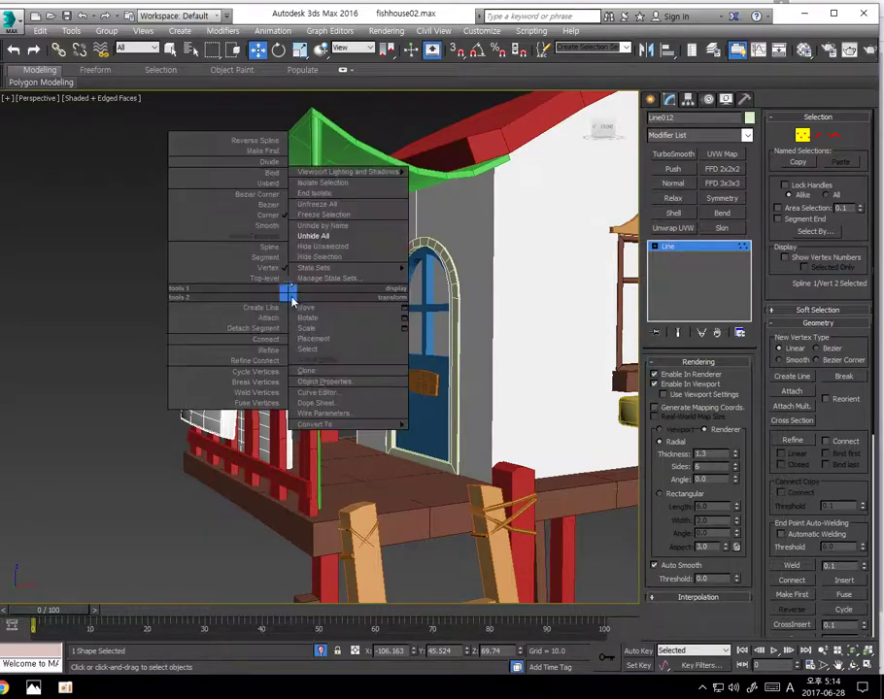
{"action": "left_click", "coordinate": [265, 223]}
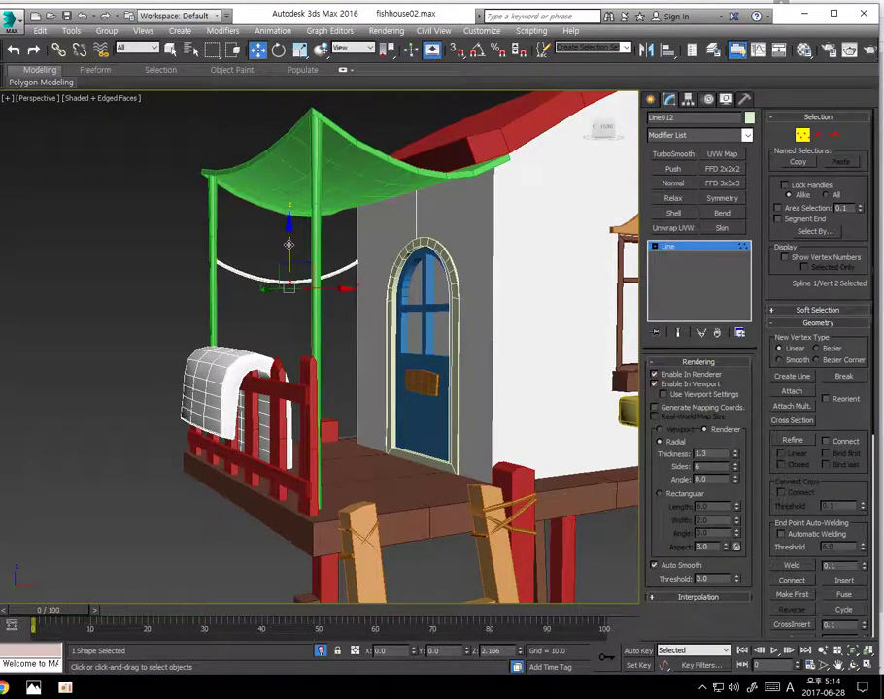
{"action": "middle_click_drag", "start_coordinate": [335, 279], "coordinate": [326, 296], "text": "alt"}
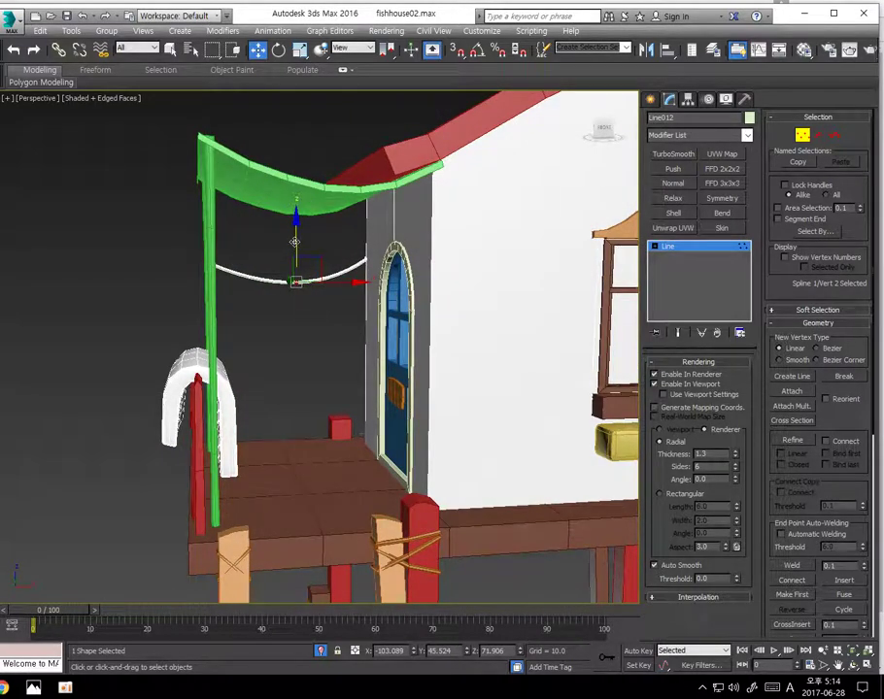
{"action": "left_click_drag", "start_coordinate": [294, 242], "coordinate": [293, 245]}
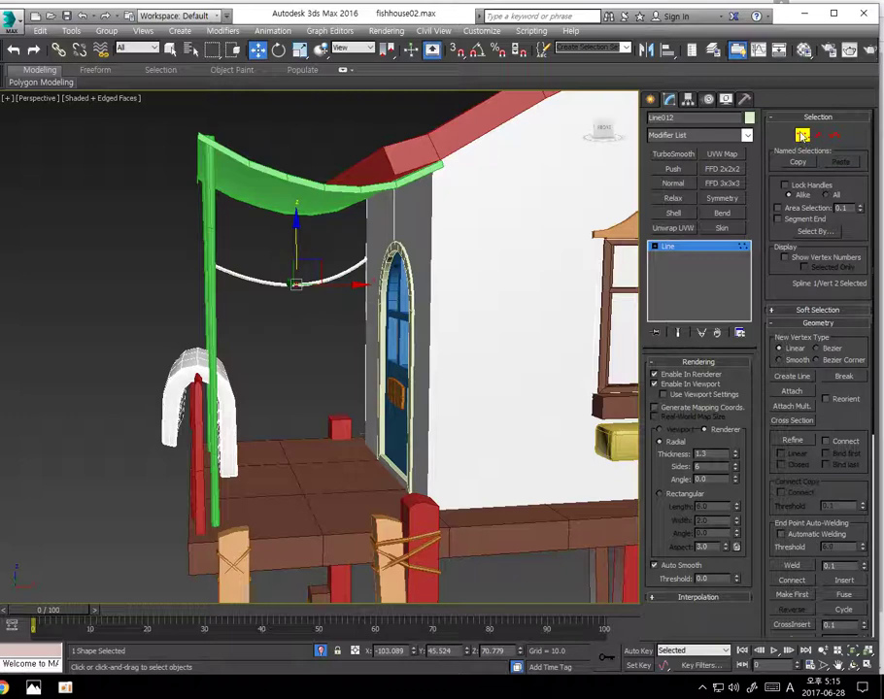
Finish vertex editing, set the rope line's rendering thickness to 0.5 and deselect it
{"action": "left_click", "coordinate": [802, 135]}
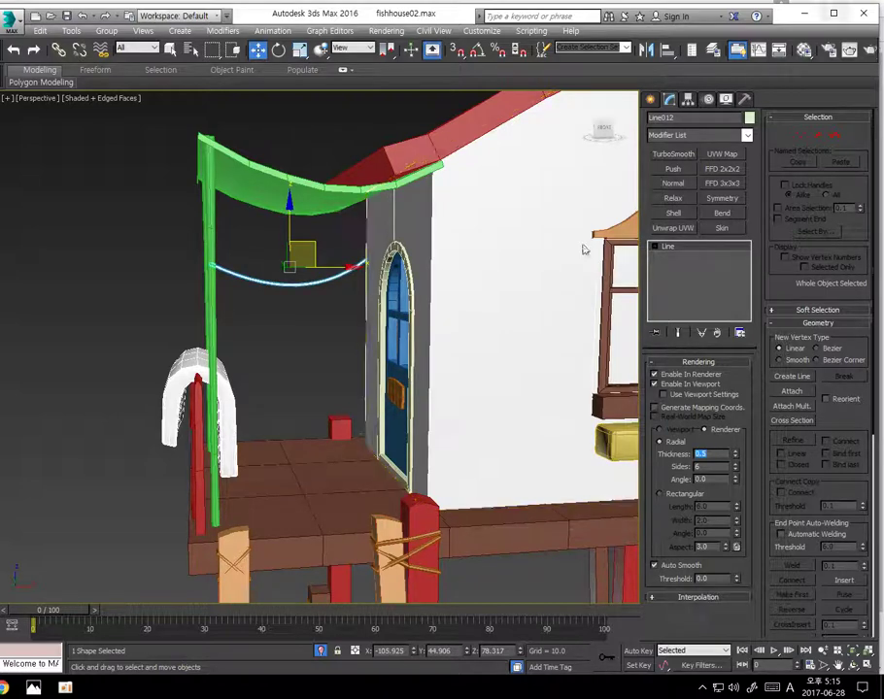
{"action": "left_click", "coordinate": [295, 311]}
{"action": "middle_click_drag", "start_coordinate": [296, 311], "coordinate": [287, 282]}
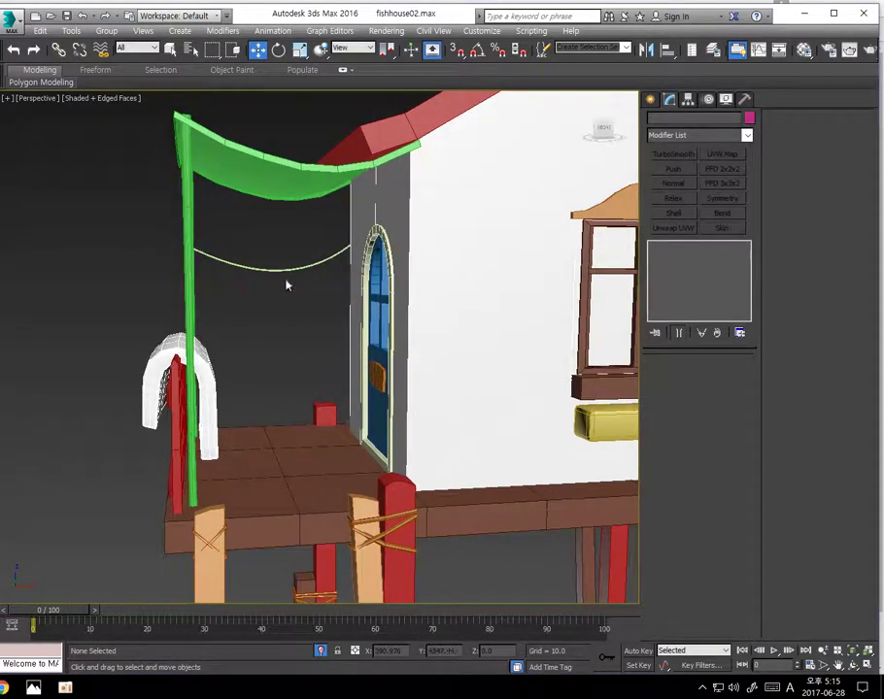
Change the sagging rope's object color to black and deselect it
{"action": "left_click", "coordinate": [296, 266]}
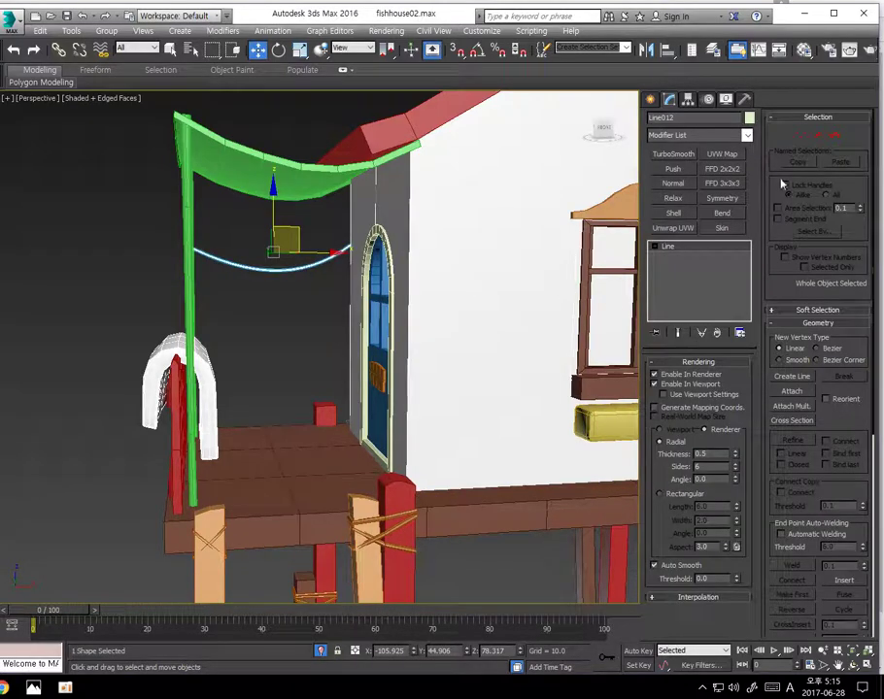
{"action": "left_click", "coordinate": [749, 117]}
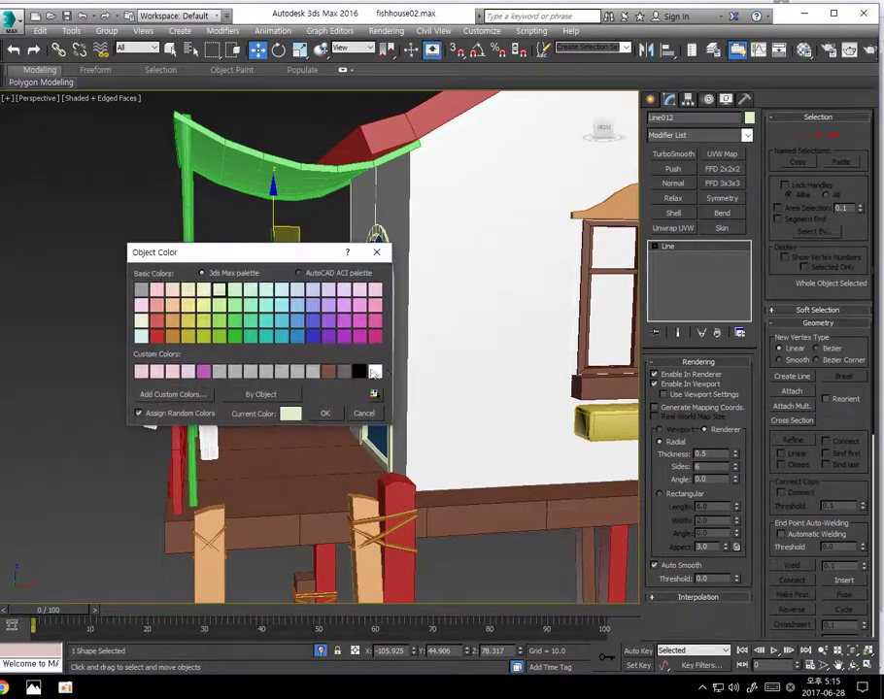
{"action": "left_click", "coordinate": [324, 413]}
{"action": "left_click", "coordinate": [294, 346]}
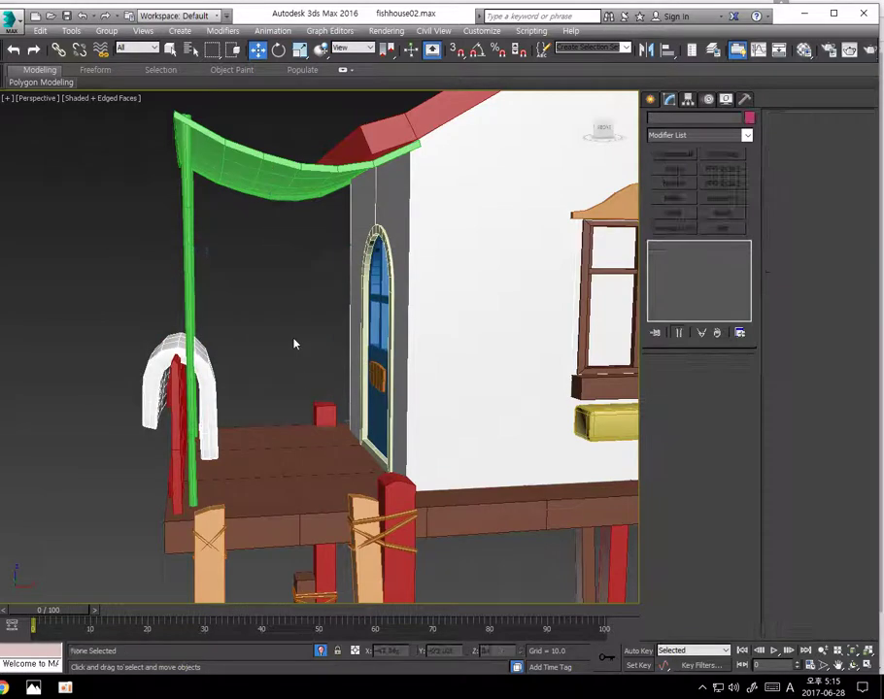
{"action": "scroll", "coordinate": [294, 346], "scroll_direction": "down", "scroll_amount": 5}
{"action": "middle_click_drag", "start_coordinate": [330, 370], "coordinate": [354, 369], "text": "alt"}
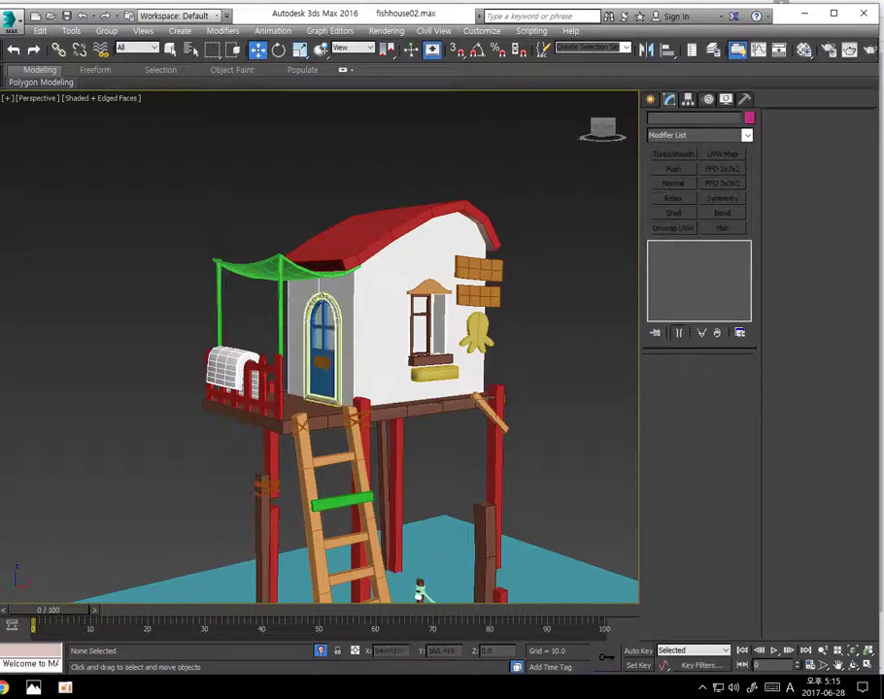
Create a standard plane about 22.4 by 16.3 in the Front view and place it just below the clothesline near the awning post
{"action": "mouse_move", "coordinate": [254, 330]}
{"action": "middle_mouse_down", "text": "alt"}
{"action": "mouse_move", "coordinate": [241, 347]}
{"action": "mouse_move", "coordinate": [252, 339]}
{"action": "middle_mouse_up", "text": "alt"}
{"action": "scroll", "coordinate": [241, 347], "scroll_direction": "up", "scroll_amount": 5}
{"action": "left_click", "coordinate": [275, 286]}
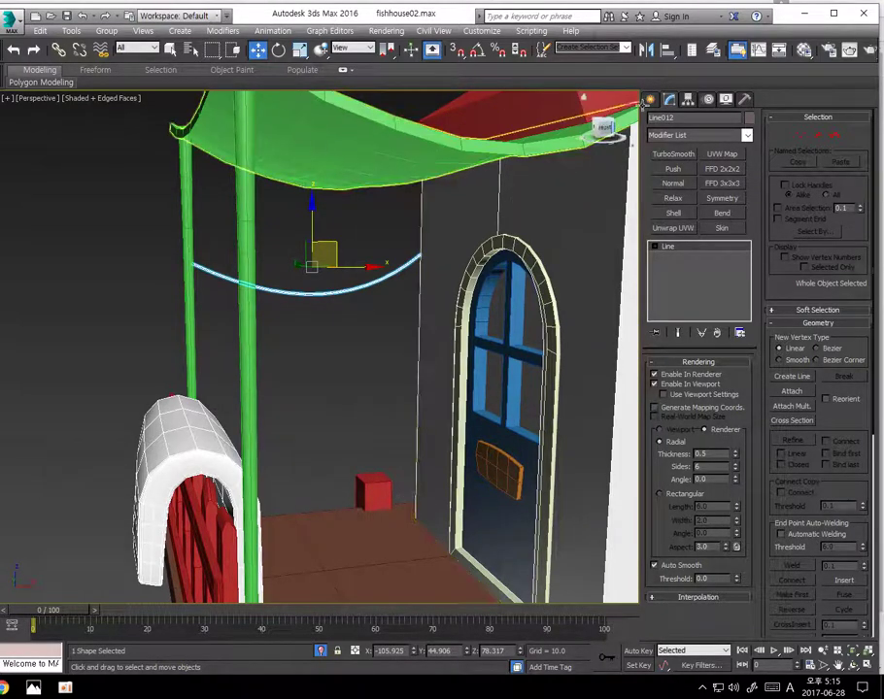
{"action": "left_click", "coordinate": [649, 99]}
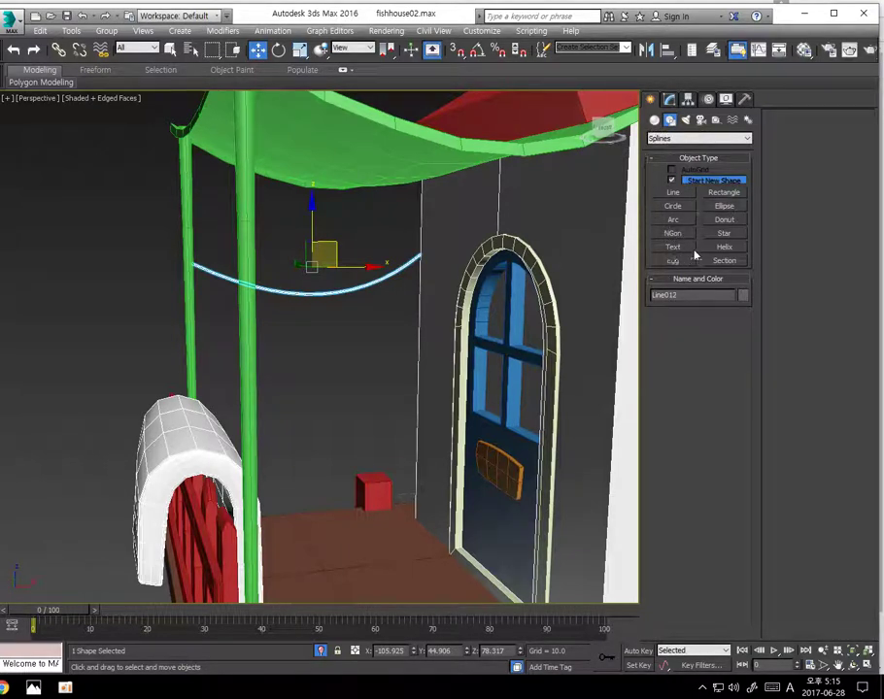
{"action": "left_click", "coordinate": [655, 120]}
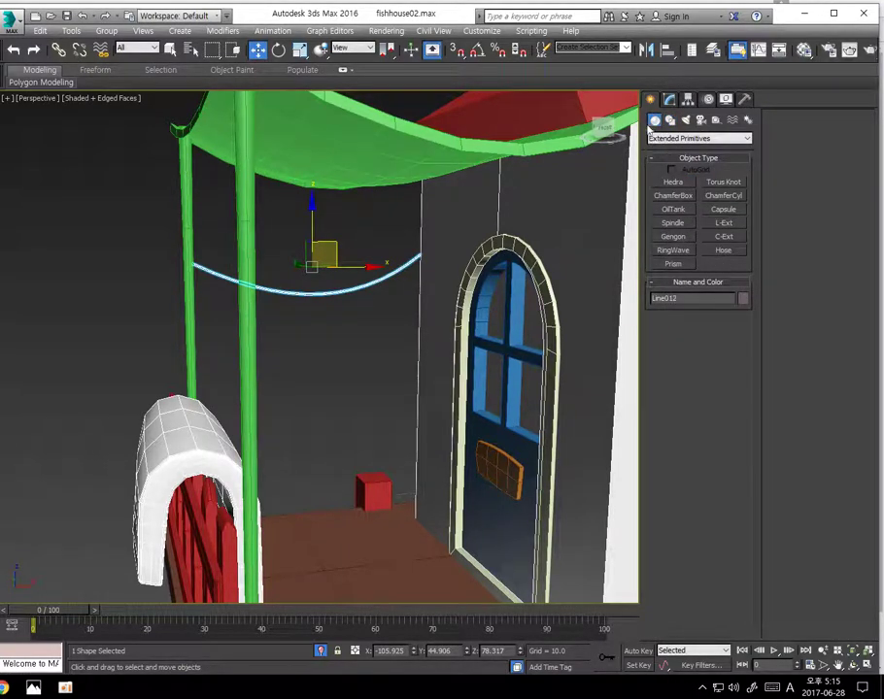
{"action": "left_click", "coordinate": [670, 138]}
{"action": "left_click", "coordinate": [679, 147]}
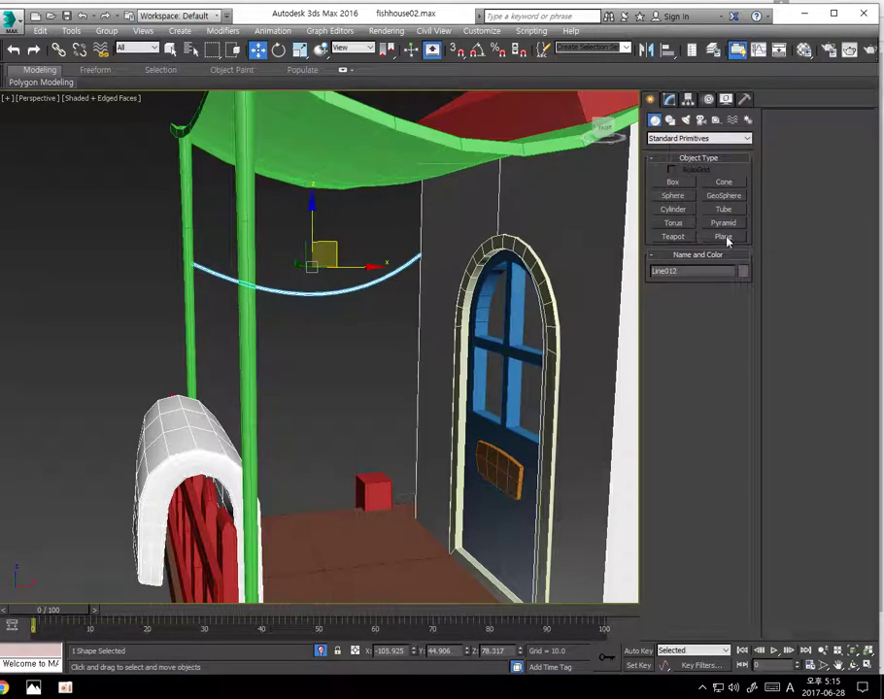
{"action": "left_click", "coordinate": [724, 237]}
{"action": "key", "text": "f"}
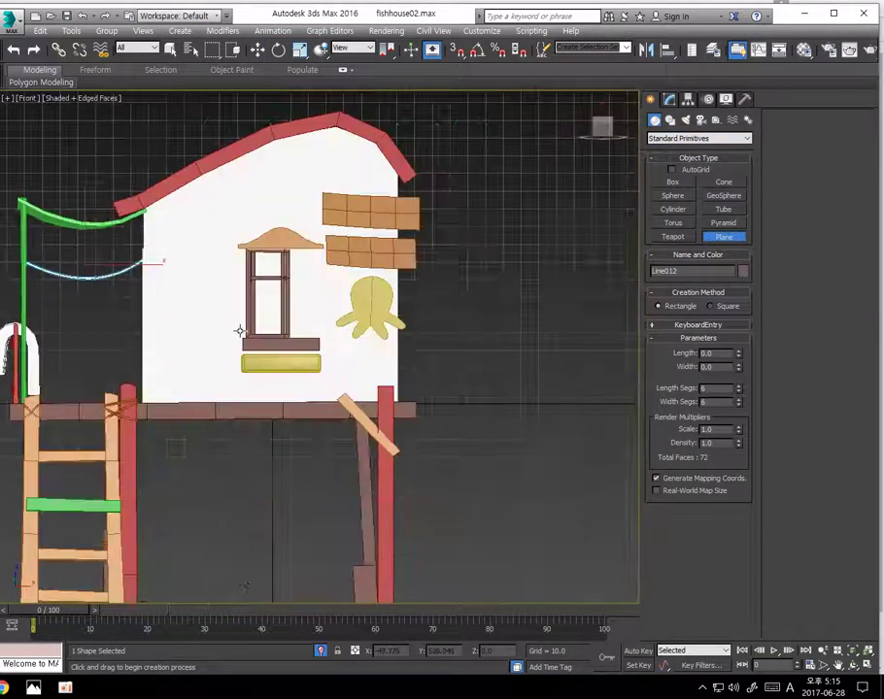
{"action": "scroll", "coordinate": [237, 316], "scroll_direction": "up", "scroll_amount": 6}
{"action": "middle_click_drag", "start_coordinate": [122, 275], "coordinate": [269, 281]}
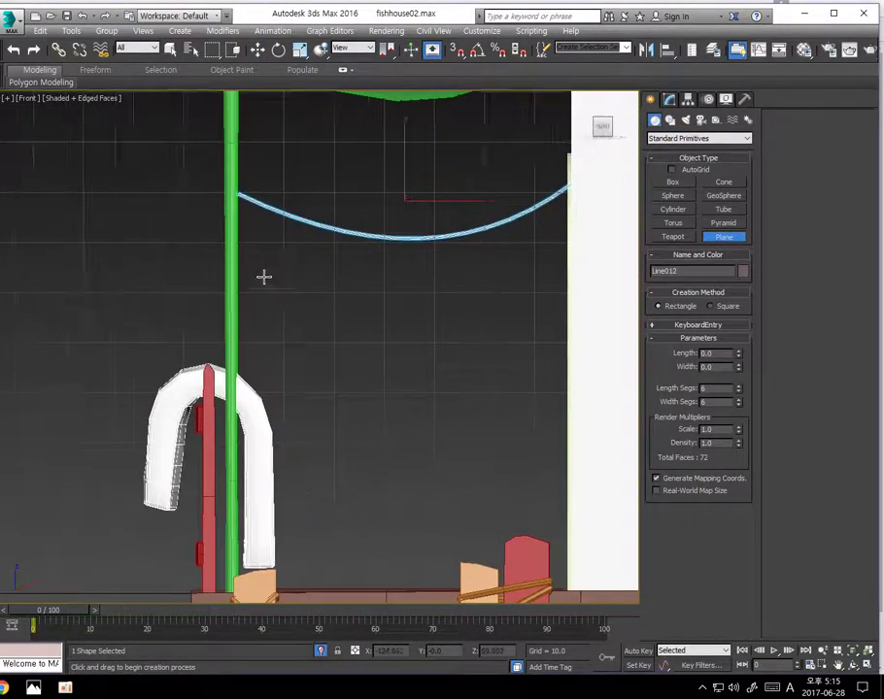
{"action": "left_click_drag", "start_coordinate": [283, 241], "coordinate": [367, 354]}
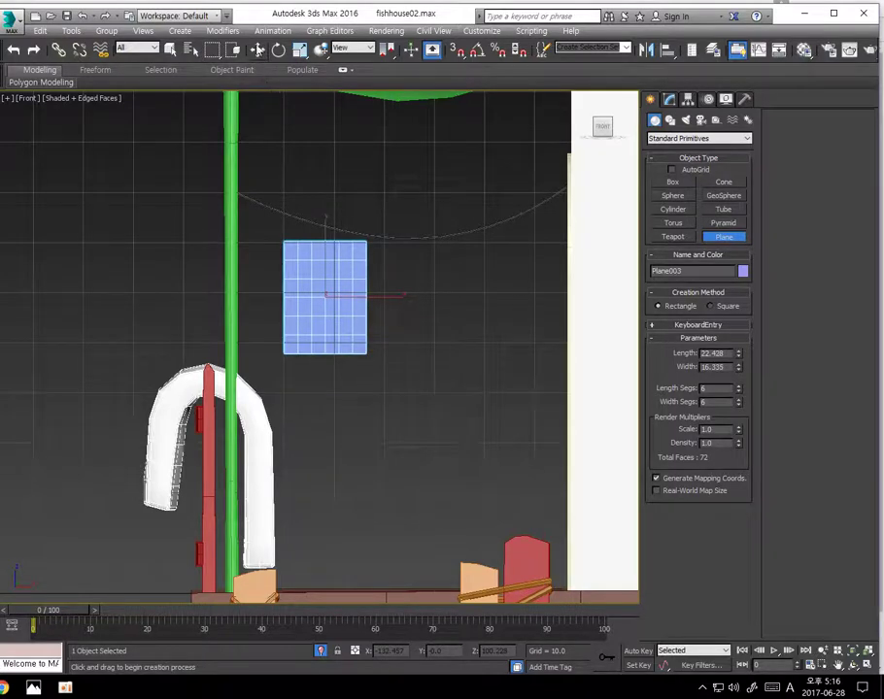
{"action": "left_click", "coordinate": [258, 50]}
{"action": "left_click_drag", "start_coordinate": [345, 280], "coordinate": [342, 268]}
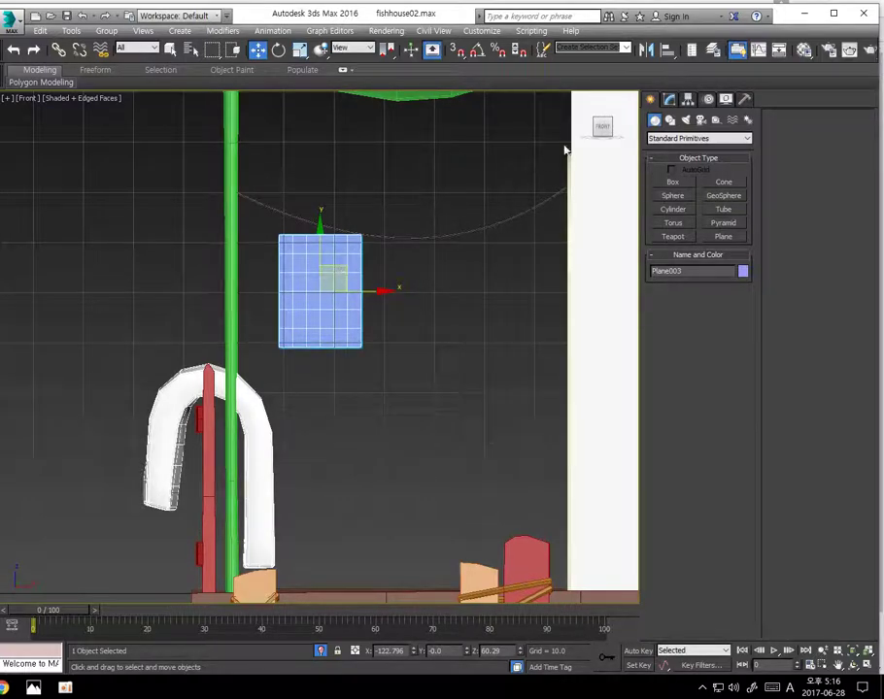
Draw a closed seven-point line shaped like a pair of shorts beside the plane, with its renderer and viewport thickness disabled
{"action": "left_click", "coordinate": [669, 120]}
{"action": "left_click", "coordinate": [674, 192]}
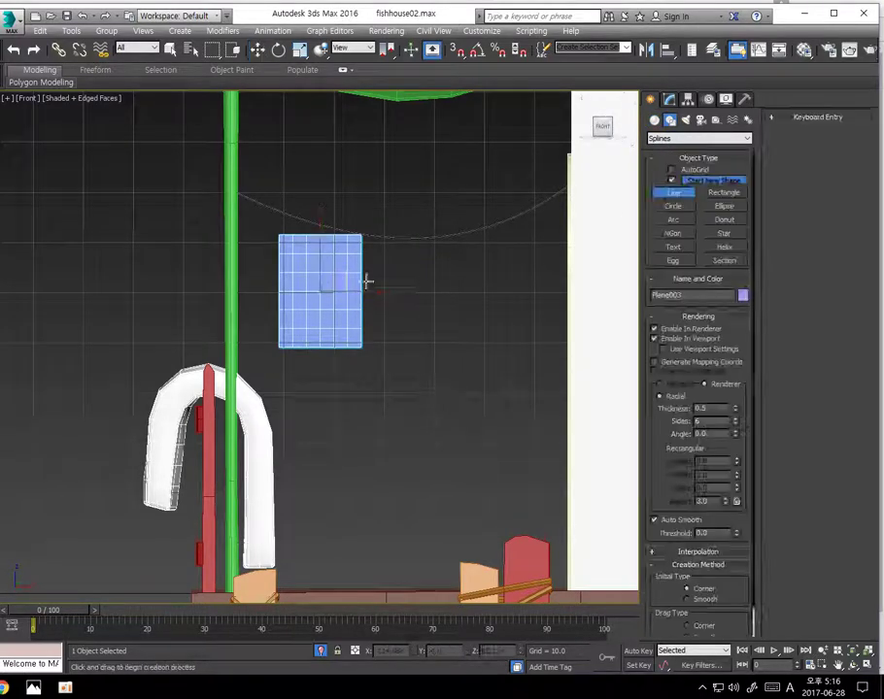
{"action": "middle_click_drag", "start_coordinate": [379, 281], "coordinate": [287, 316]}
{"action": "scroll", "coordinate": [287, 316], "scroll_direction": "up", "scroll_amount": 5}
{"action": "middle_click_drag", "start_coordinate": [358, 287], "coordinate": [277, 301]}
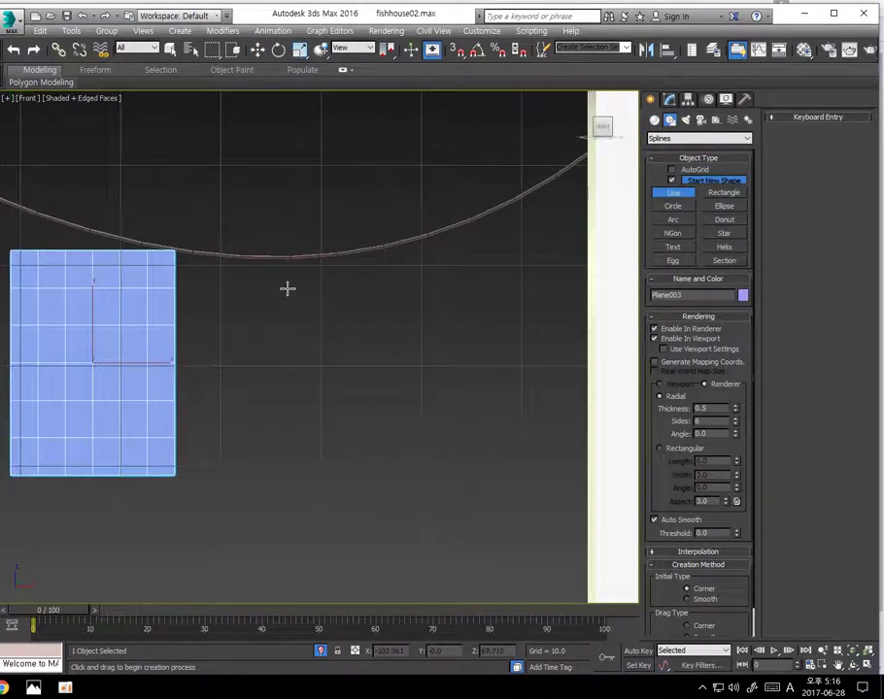
{"action": "left_click", "coordinate": [306, 276]}
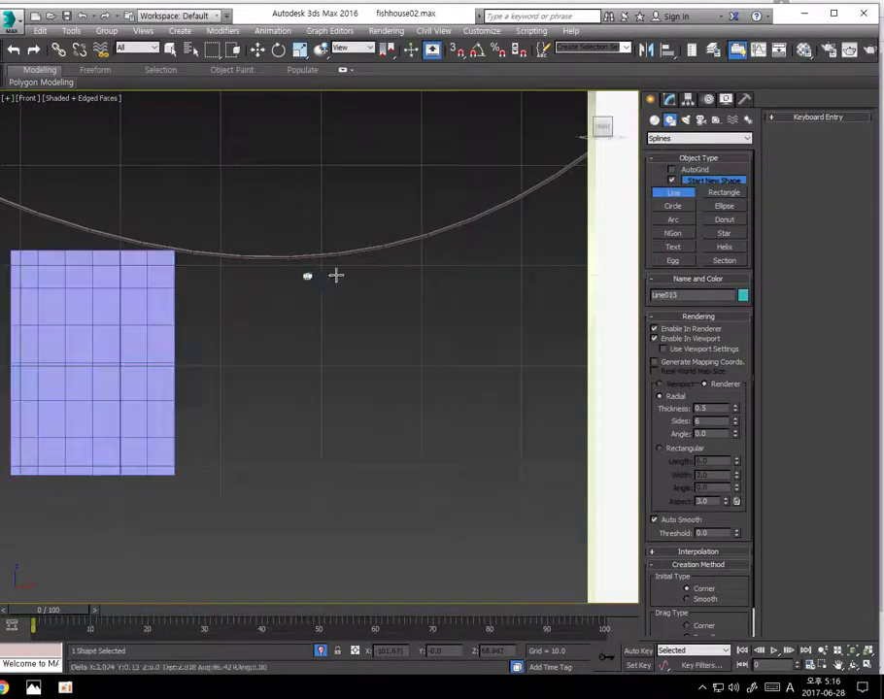
{"action": "left_click", "coordinate": [420, 258]}
{"action": "left_click", "coordinate": [436, 330]}
{"action": "left_click", "coordinate": [388, 337]}
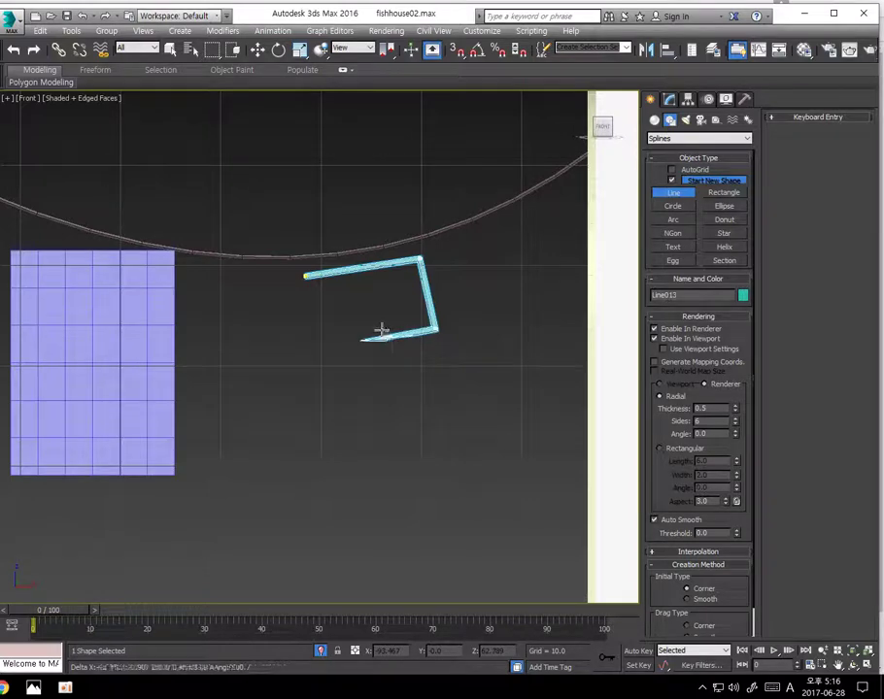
{"action": "left_click", "coordinate": [368, 295]}
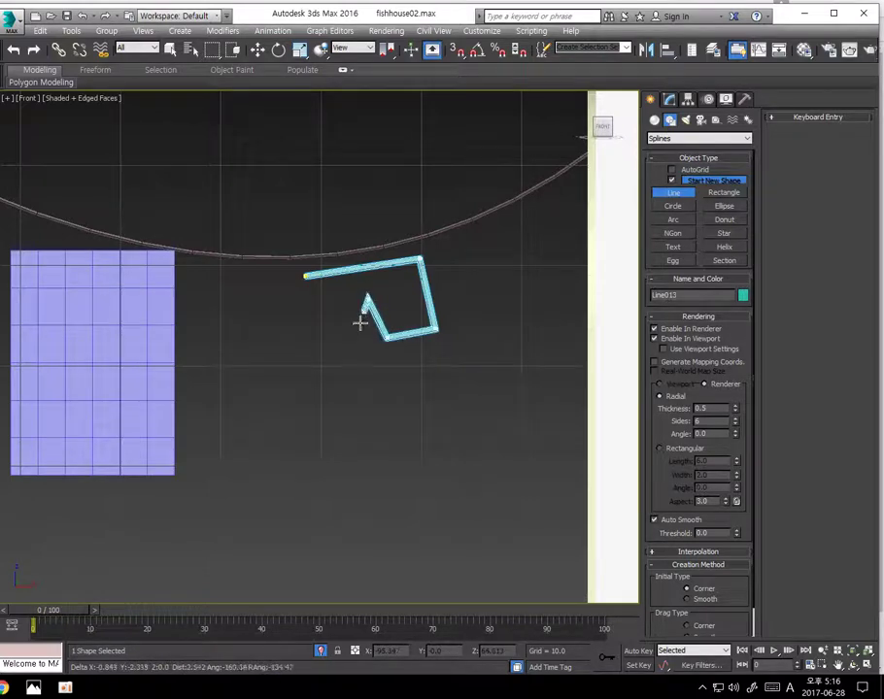
{"action": "left_click", "coordinate": [355, 344]}
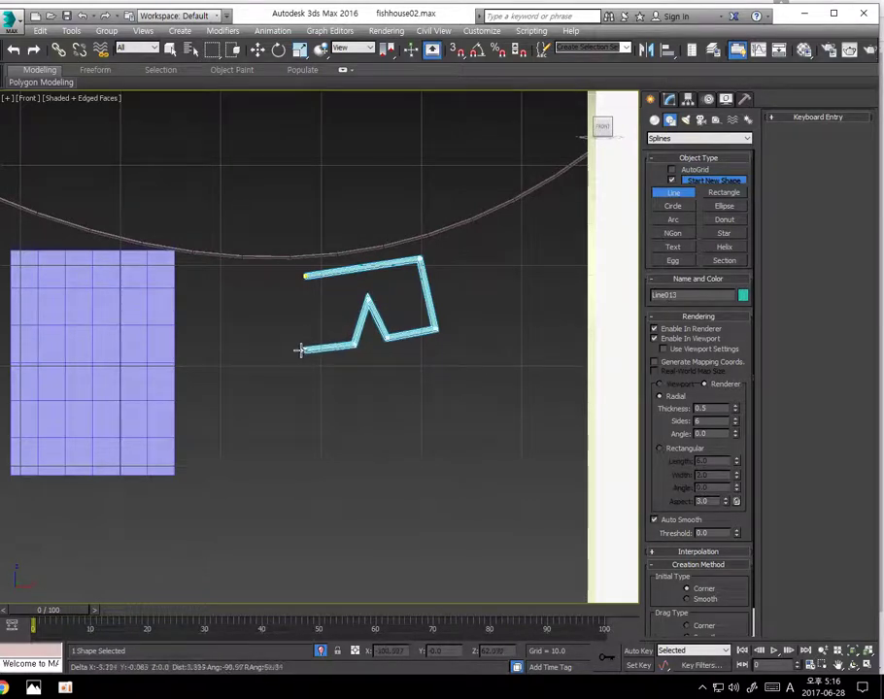
{"action": "left_click", "coordinate": [294, 349]}
{"action": "left_click", "coordinate": [304, 276]}
{"action": "left_click", "coordinate": [237, 385]}
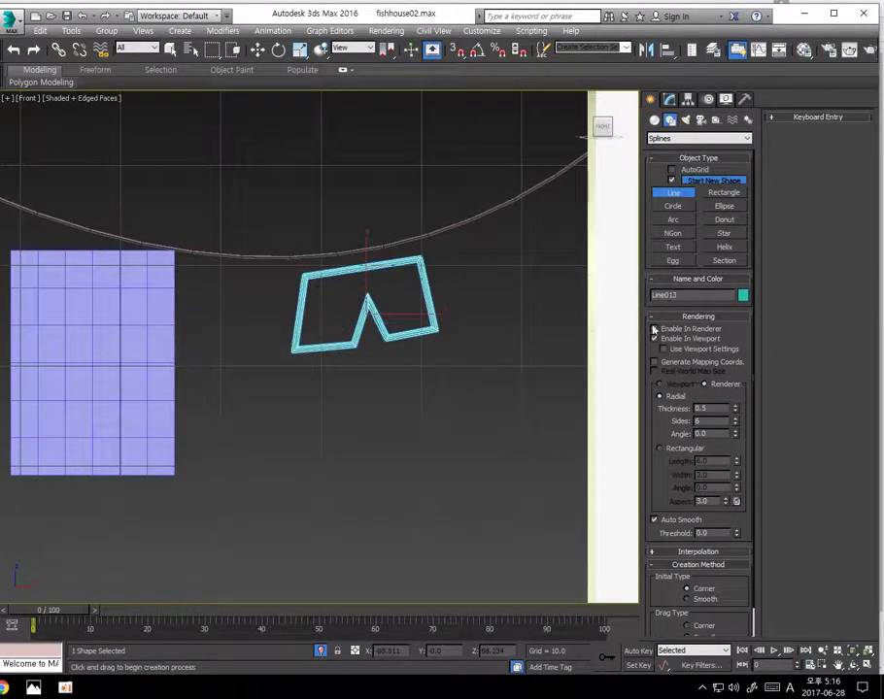
{"action": "key", "text": "w"}
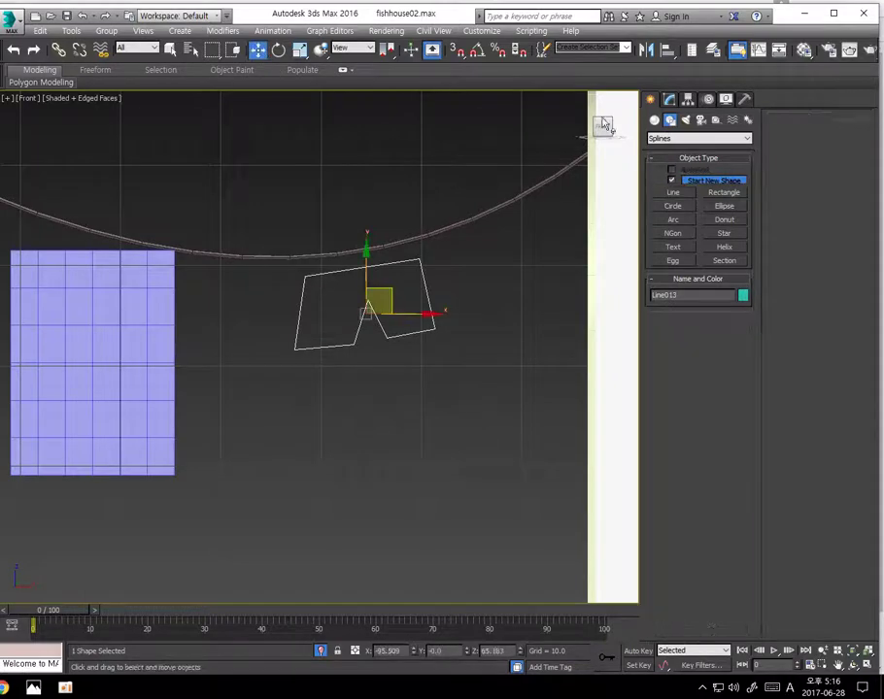
Edit the shorts outline's vertices, moving its two left corners outward to widen the shape
{"action": "left_click", "coordinate": [670, 99]}
{"action": "left_click", "coordinate": [803, 137]}
{"action": "left_click_drag", "start_coordinate": [288, 263], "coordinate": [334, 308]}
{"action": "left_click_drag", "start_coordinate": [331, 248], "coordinate": [311, 246]}
{"action": "mouse_move", "coordinate": [279, 325]}
{"action": "left_mouse_down"}
{"action": "mouse_move", "coordinate": [311, 361]}
{"action": "mouse_move", "coordinate": [302, 325]}
{"action": "mouse_move", "coordinate": [288, 328]}
{"action": "left_mouse_up"}
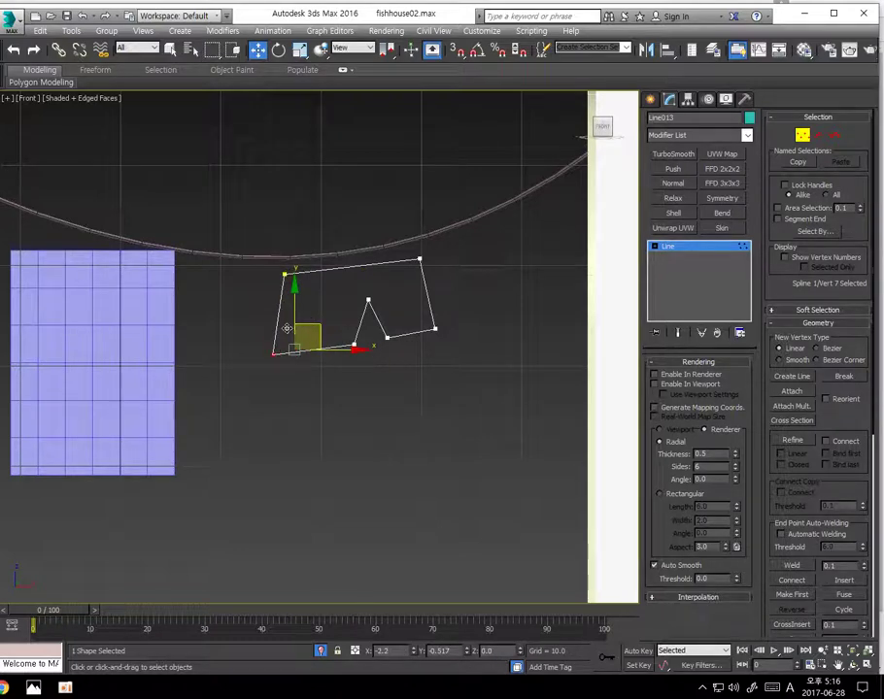
Shift the shorts' crotch and inner leg vertices left and pull the lower right corner slightly outward
{"action": "left_click", "coordinate": [368, 299]}
{"action": "left_click_drag", "start_coordinate": [381, 277], "coordinate": [368, 280]}
{"action": "left_click_drag", "start_coordinate": [342, 326], "coordinate": [379, 340]}
{"action": "left_click", "coordinate": [380, 375]}
{"action": "left_click_drag", "start_coordinate": [436, 329], "coordinate": [442, 335]}
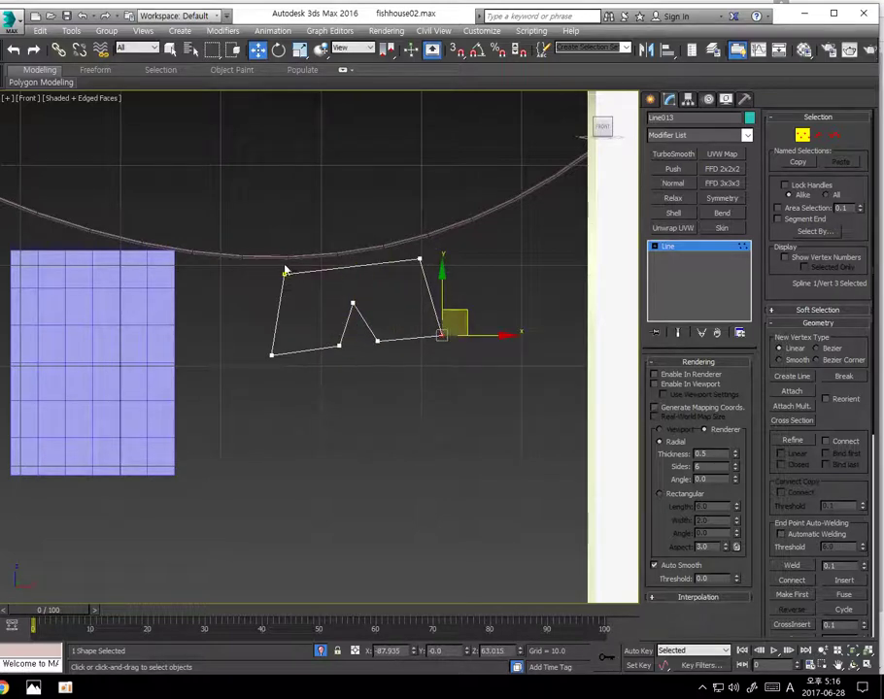
Nudge the shorts' two waist corners up toward the rope and raise both outer leg corners
{"action": "left_click_drag", "start_coordinate": [283, 275], "coordinate": [279, 272]}
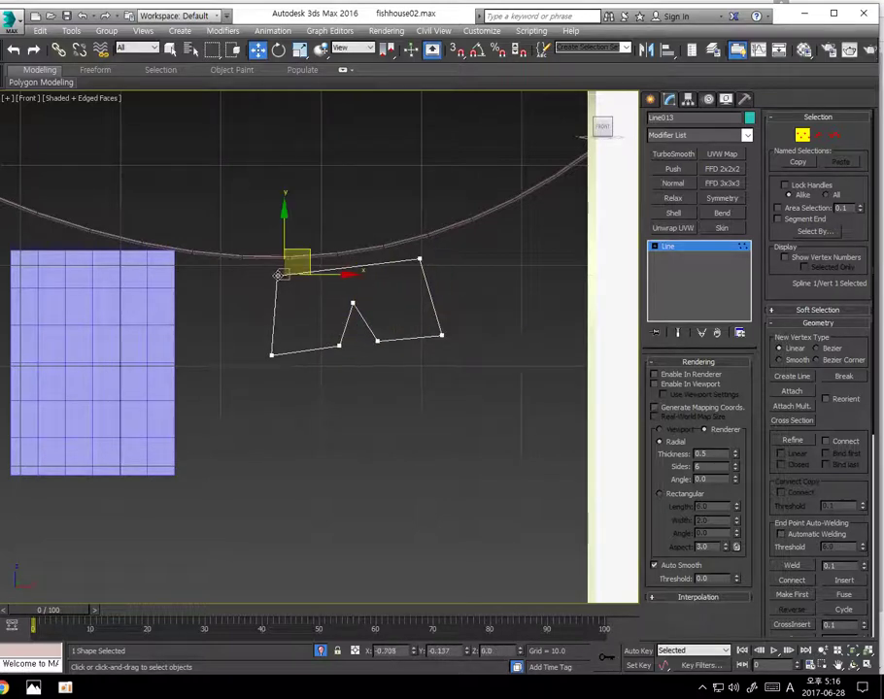
{"action": "left_click", "coordinate": [420, 259]}
{"action": "left_click_drag", "start_coordinate": [419, 259], "coordinate": [417, 256]}
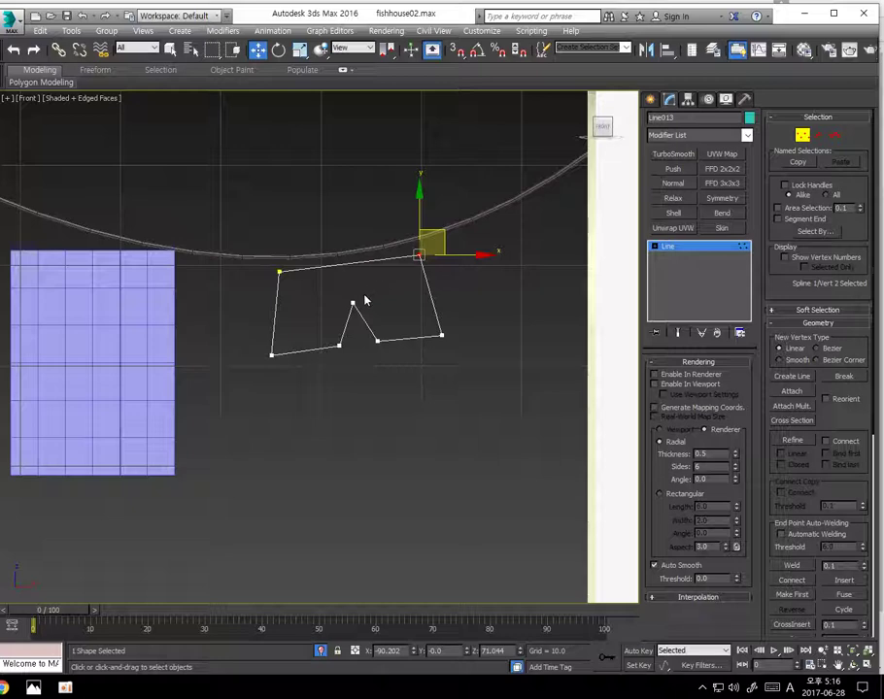
{"action": "left_click", "coordinate": [271, 355]}
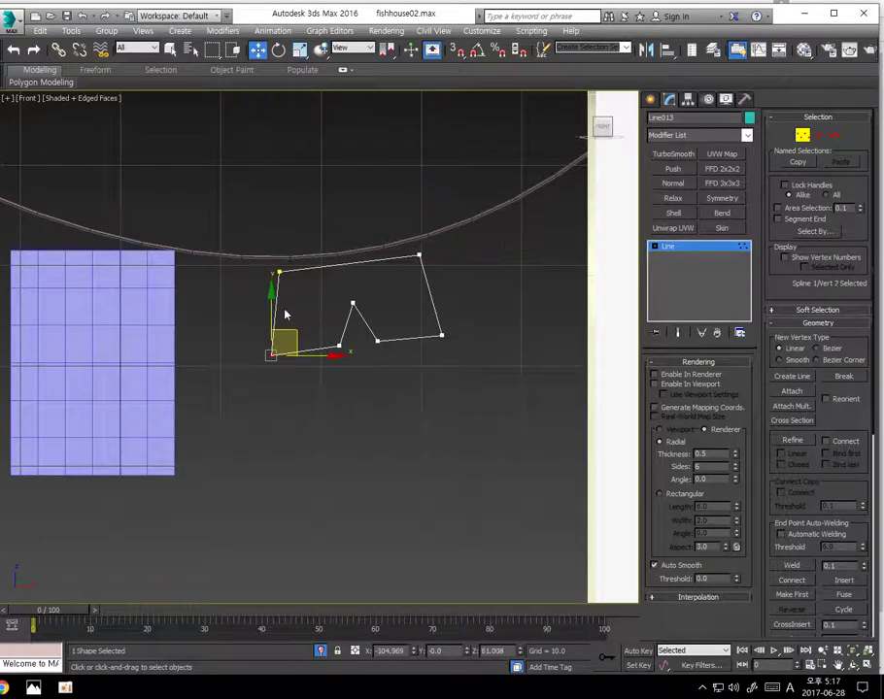
{"action": "left_click_drag", "start_coordinate": [273, 313], "coordinate": [273, 300]}
{"action": "left_click", "coordinate": [442, 335]}
{"action": "left_click_drag", "start_coordinate": [444, 292], "coordinate": [444, 281]}
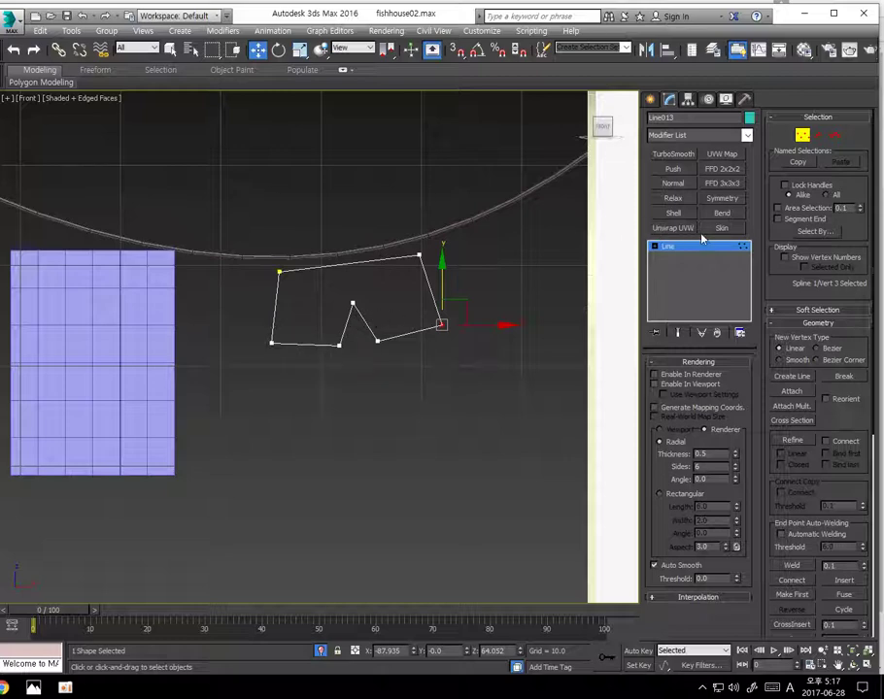
Convert the shorts outline to an Editable Poly and connect its two outer side edges with a new crosswise edge
{"action": "right_click", "coordinate": [355, 311]}
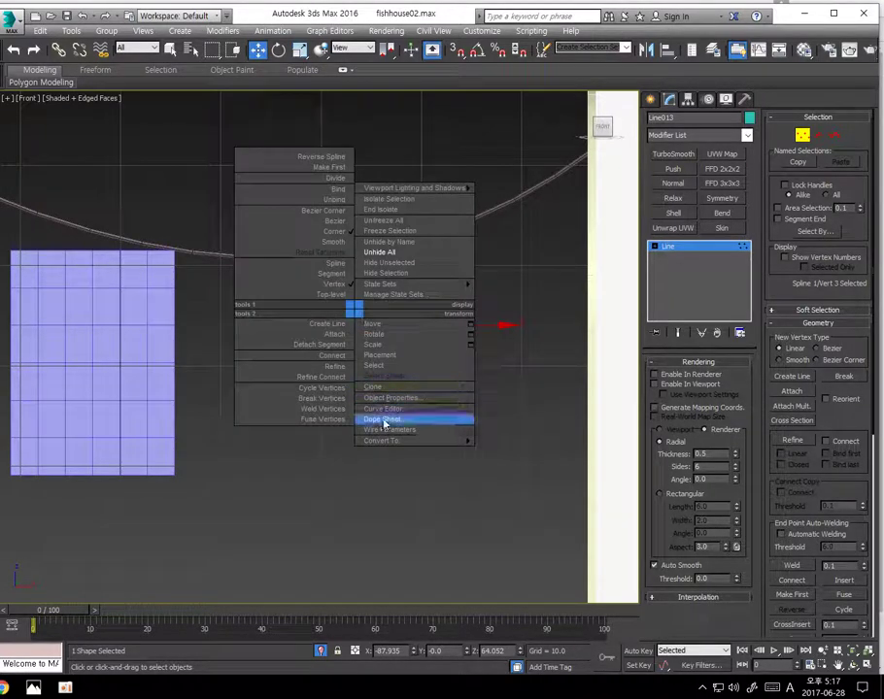
{"action": "mouse_move", "coordinate": [427, 441]}
{"action": "left_click", "coordinate": [506, 462]}
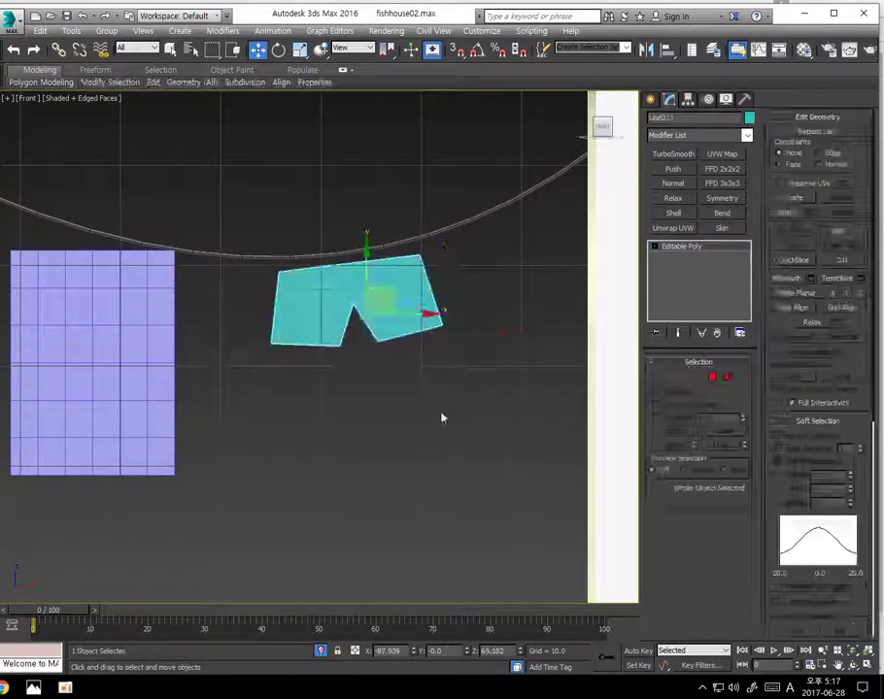
{"action": "left_click", "coordinate": [665, 378]}
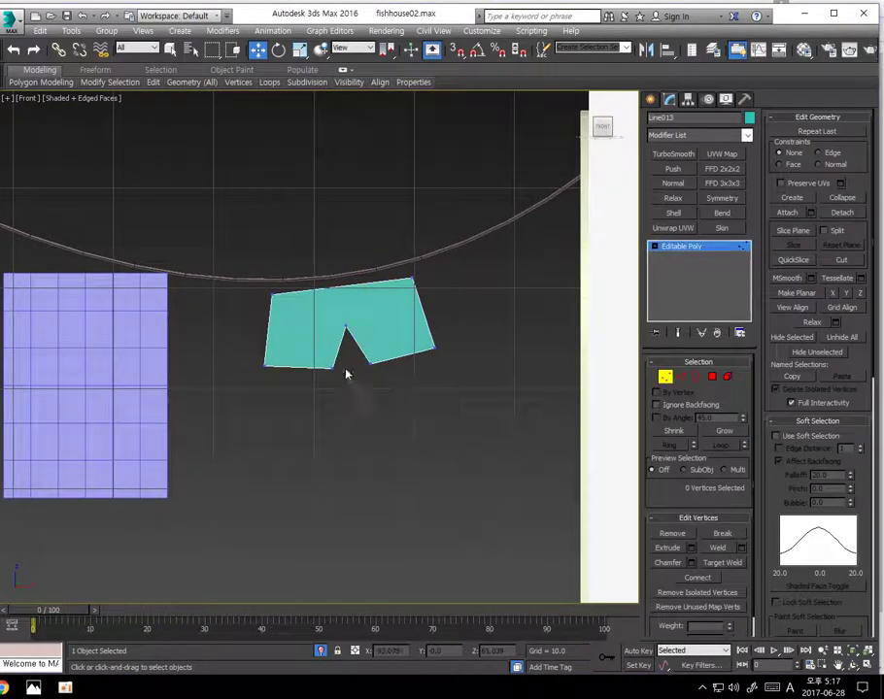
{"action": "left_click", "coordinate": [680, 377]}
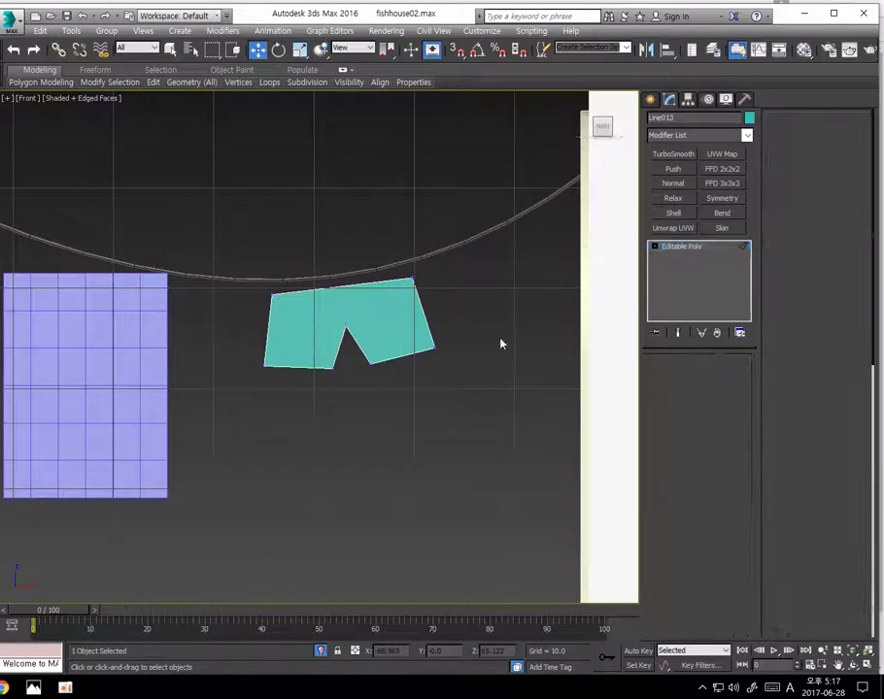
{"action": "left_click", "coordinate": [444, 317]}
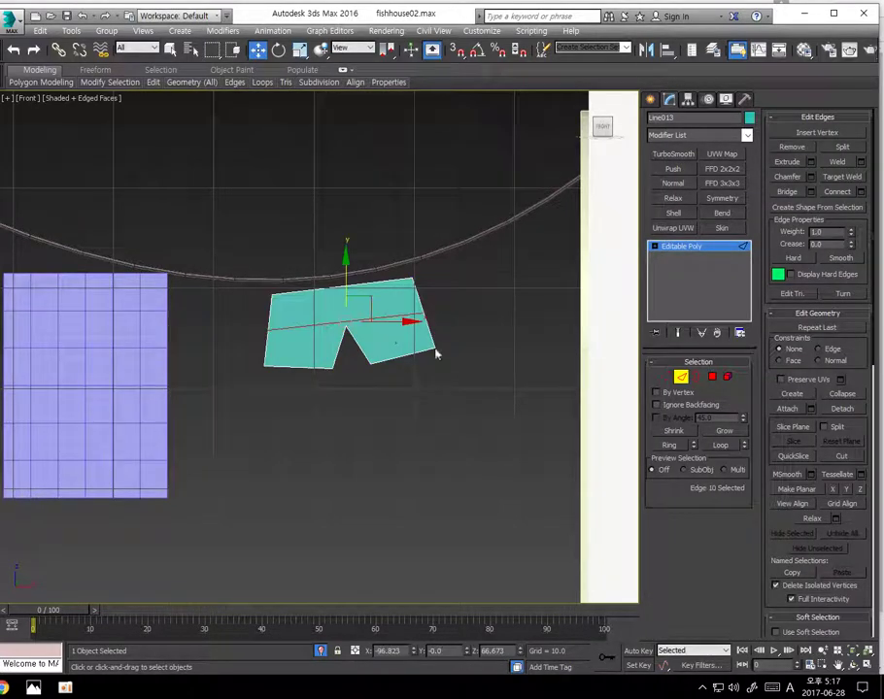
Move the two end vertices of the shorts' new crosswise edge slightly inward
{"action": "left_click", "coordinate": [665, 377]}
{"action": "left_click", "coordinate": [267, 329]}
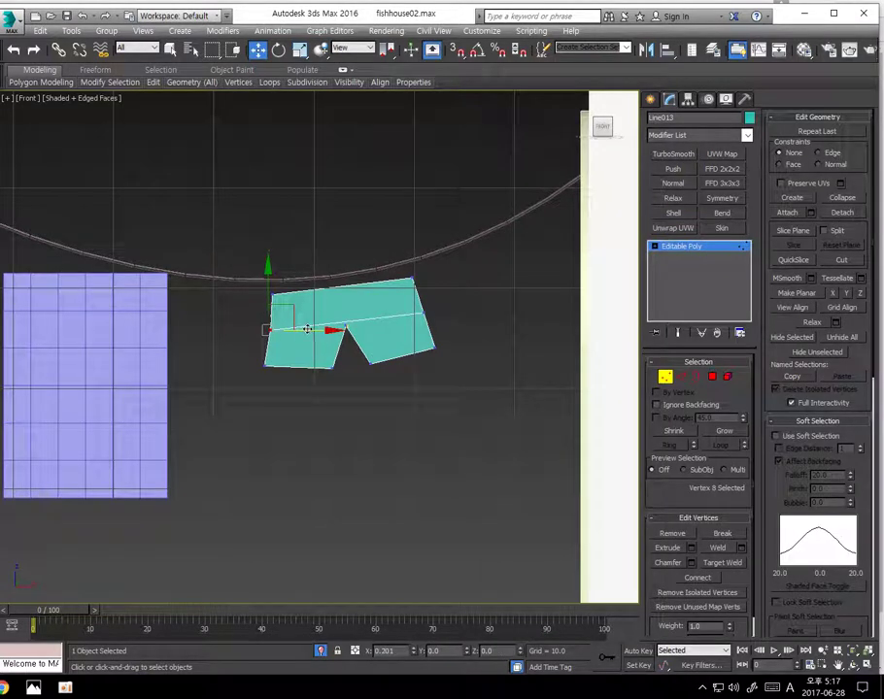
{"action": "left_click", "coordinate": [425, 309]}
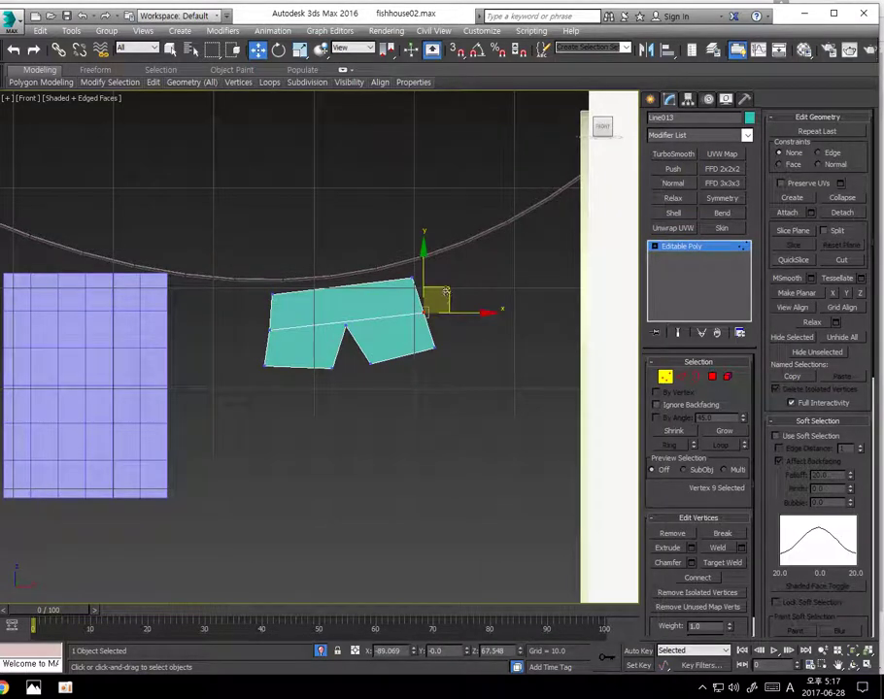
Connect the waist, crosswise and left hem edges lengthwise, and shift the new upper edge left in line with the left leg
{"action": "left_click", "coordinate": [681, 378]}
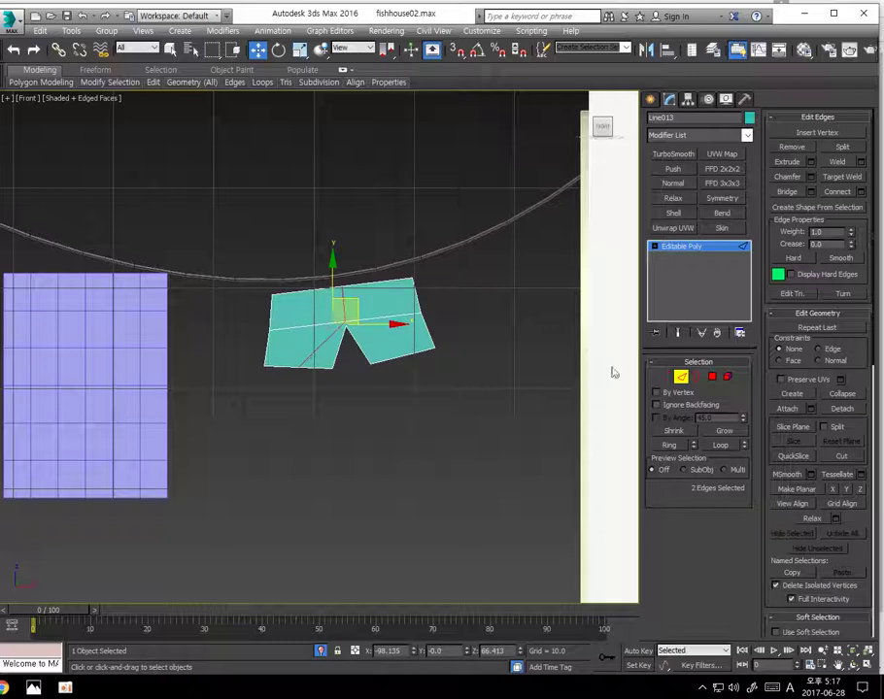
{"action": "left_click", "coordinate": [300, 303]}
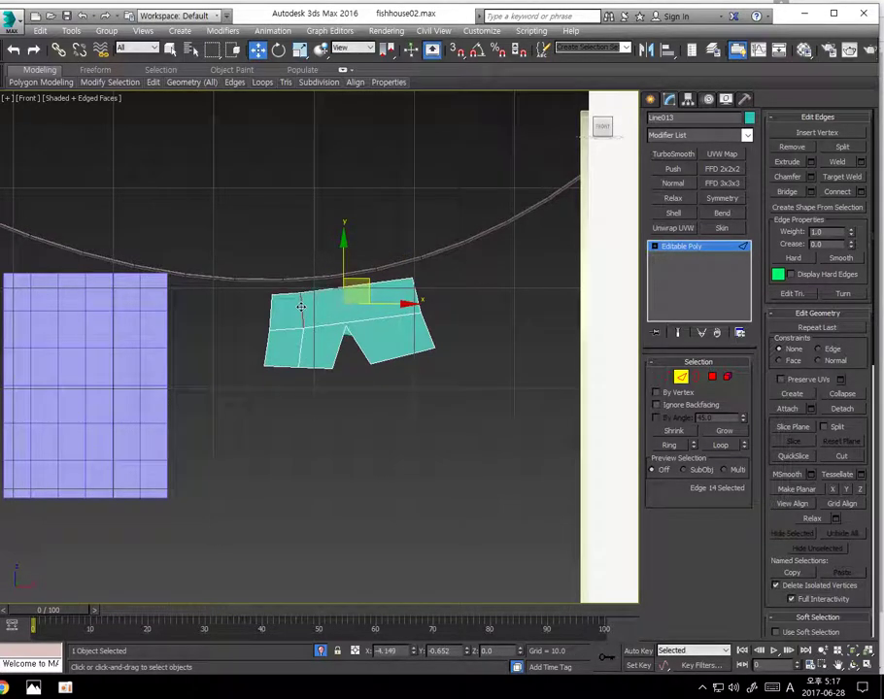
{"action": "left_click", "coordinate": [301, 306]}
Connect the waist, crosswise and right hem edges, shift the new upper edge right over the right leg, and return to vertex editing
{"action": "left_click", "coordinate": [390, 317]}
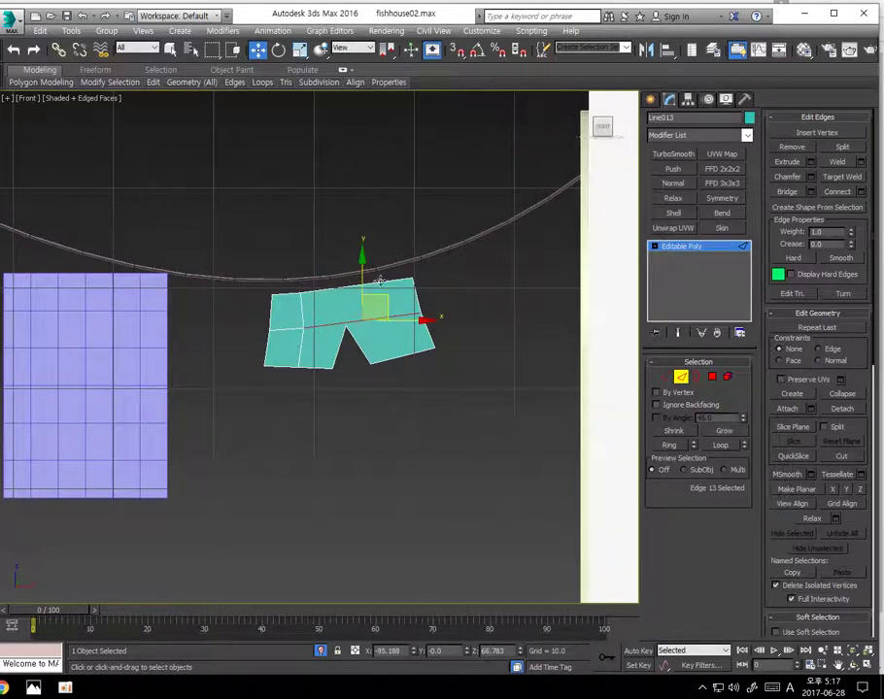
{"action": "left_click", "coordinate": [378, 279], "text": "ctrl"}
{"action": "left_click", "coordinate": [402, 355], "text": "ctrl"}
{"action": "key", "text": "ctrl+shift+e"}
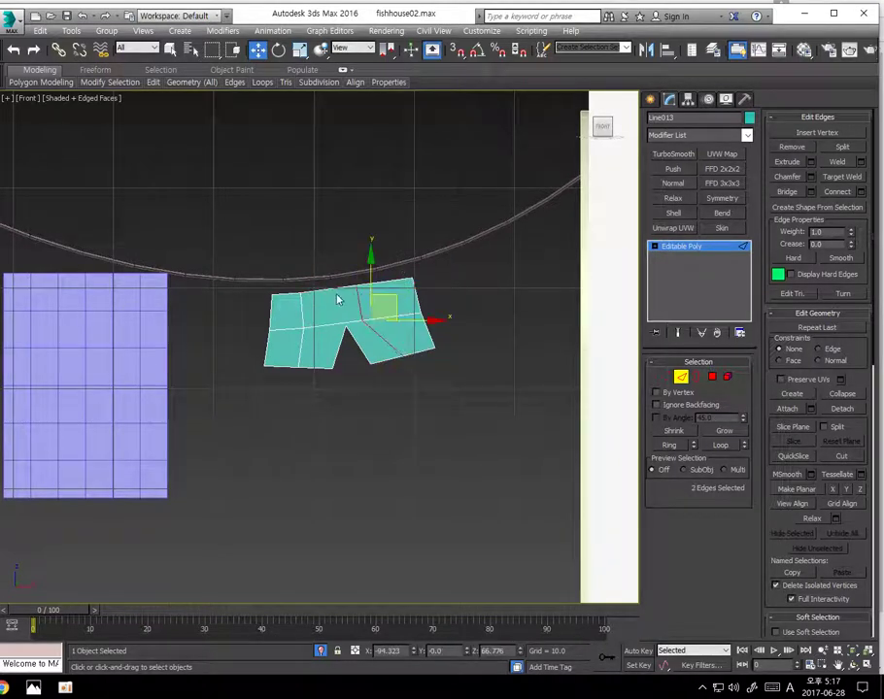
{"action": "left_click", "coordinate": [352, 301]}
{"action": "left_click_drag", "start_coordinate": [358, 301], "coordinate": [380, 302]}
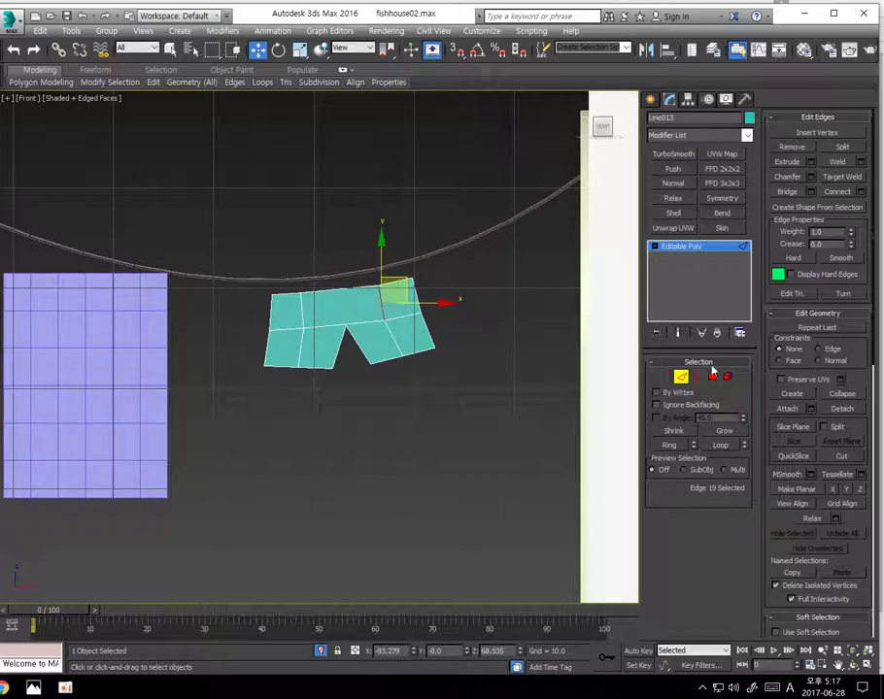
{"action": "left_click", "coordinate": [666, 375]}
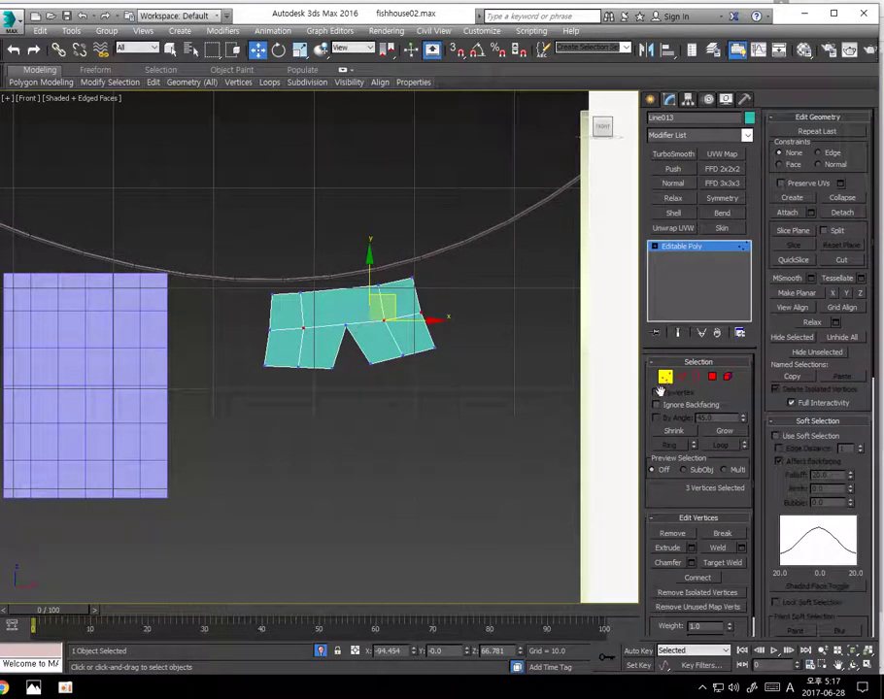
Cut a new edge on the shorts from the crotch vertex straight up to the waistline
{"action": "left_click", "coordinate": [842, 260]}
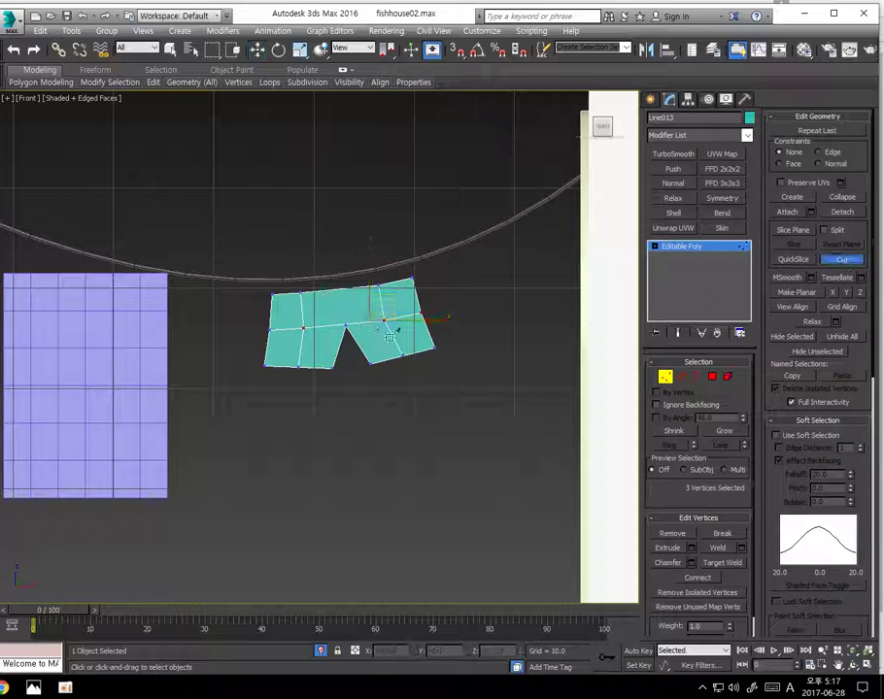
{"action": "left_click", "coordinate": [346, 324]}
{"action": "left_click", "coordinate": [341, 290]}
{"action": "right_click", "coordinate": [341, 290]}
Lower the shorts' inner waist vertices slightly so the waistline sags between its corners
{"action": "key", "text": "w"}
{"action": "left_click", "coordinate": [340, 290]}
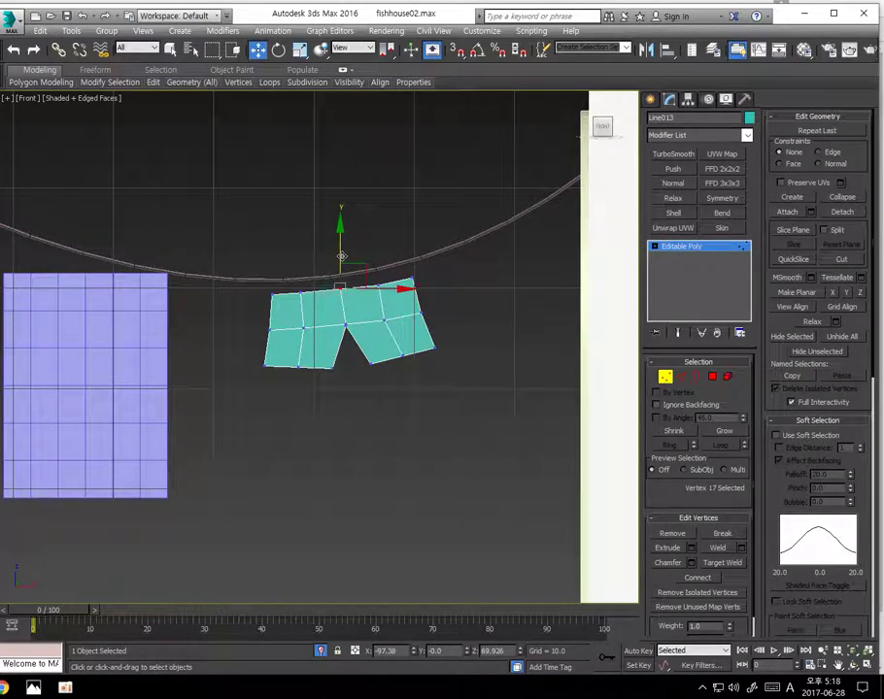
{"action": "left_click", "coordinate": [300, 291]}
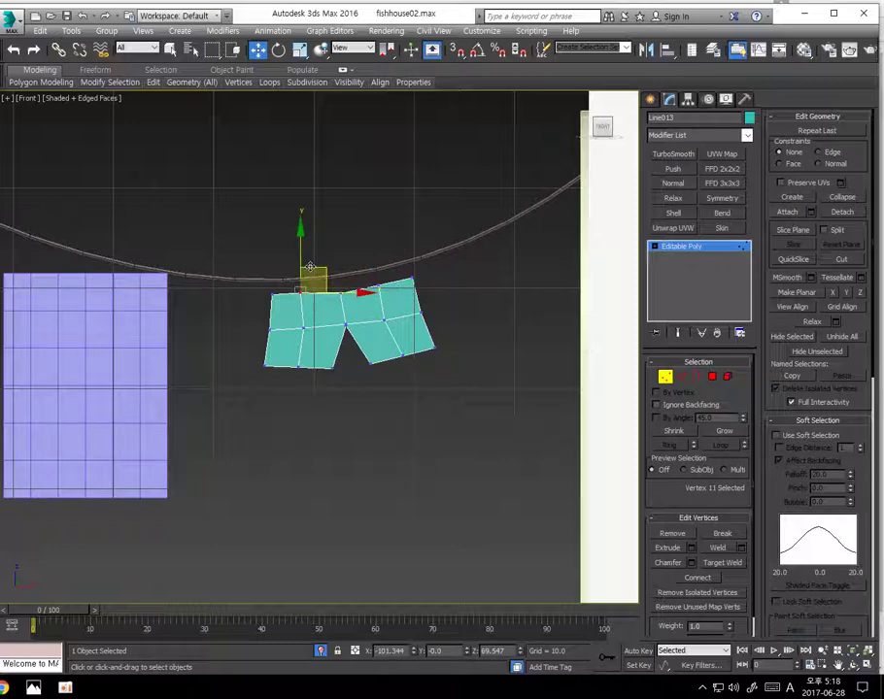
{"action": "left_click", "coordinate": [376, 284]}
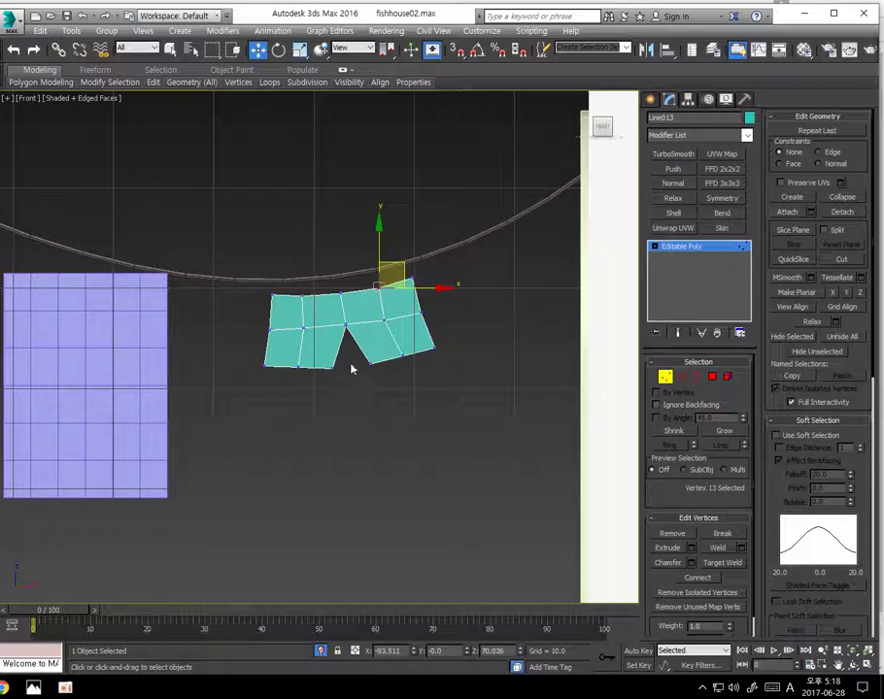
Nudge the middle hem vertices of both legs upward, adjust the right leg's inner hem corner, and leave vertex editing
{"action": "left_click", "coordinate": [300, 368]}
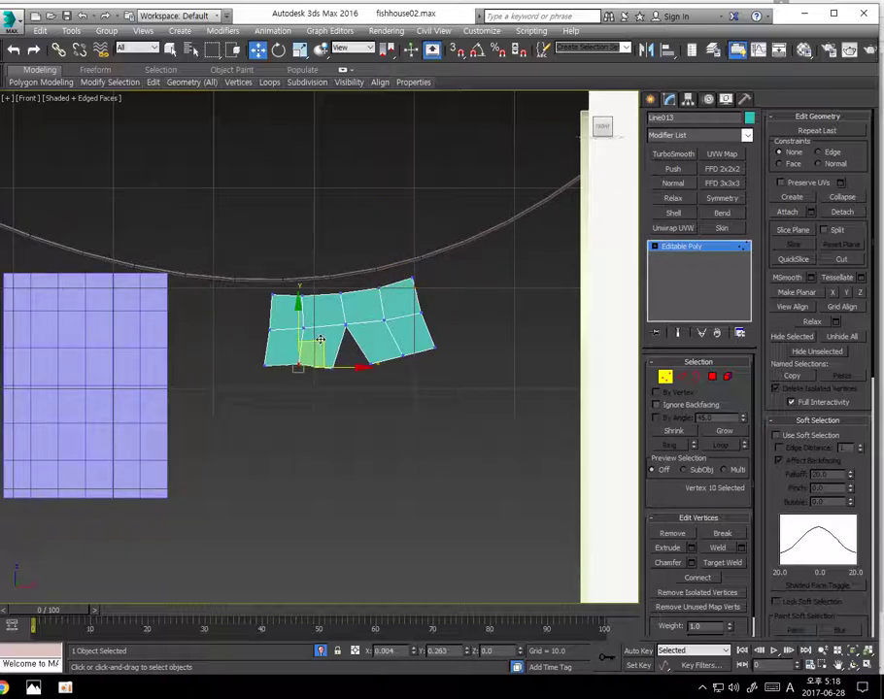
{"action": "left_click", "coordinate": [403, 355]}
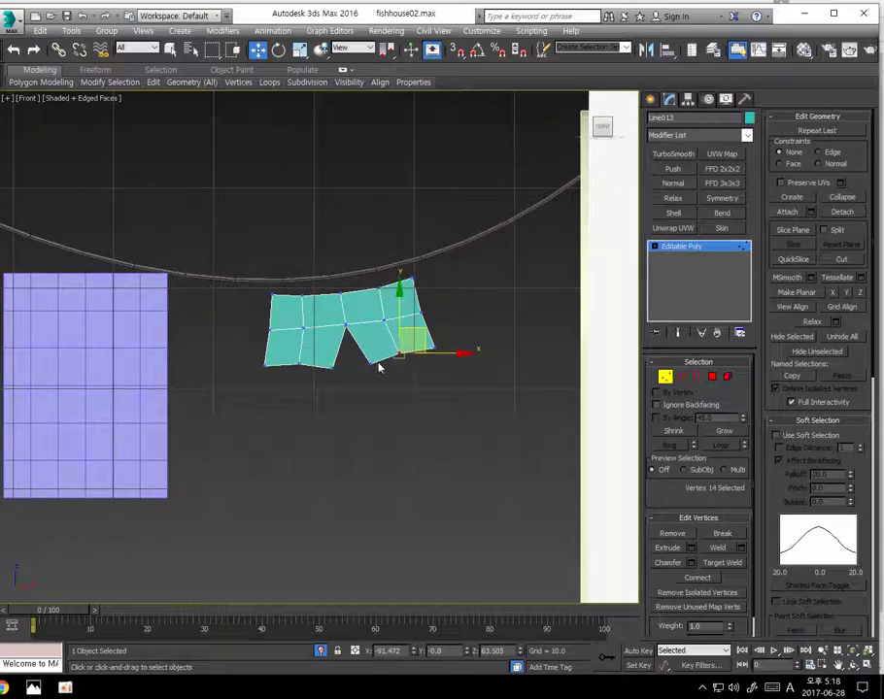
{"action": "left_click", "coordinate": [370, 365]}
{"action": "left_click", "coordinate": [665, 377]}
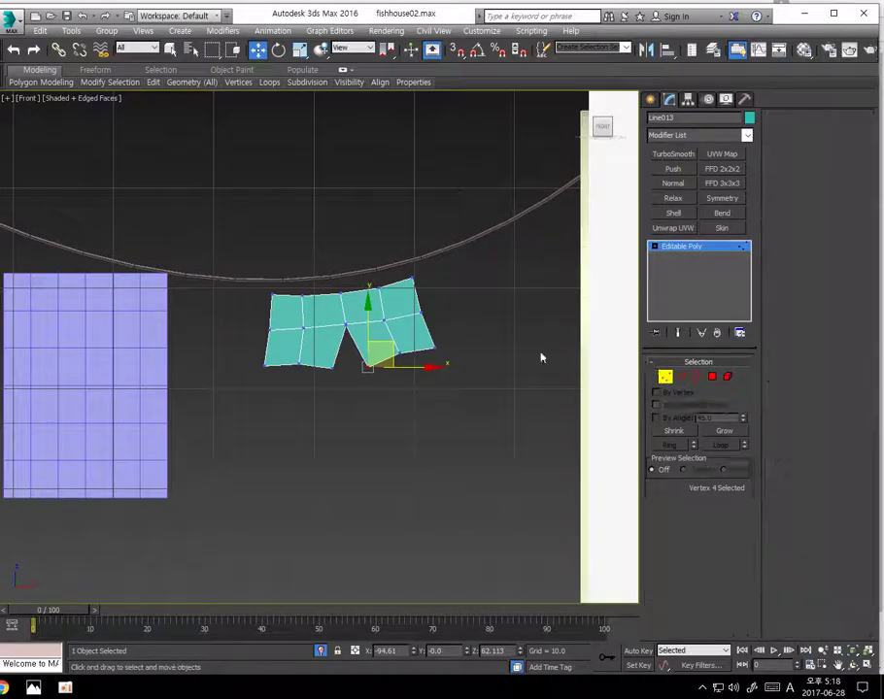
Move the shorts up and slightly left so their waist corners meet the clothesline
{"action": "left_click_drag", "start_coordinate": [384, 313], "coordinate": [377, 297]}
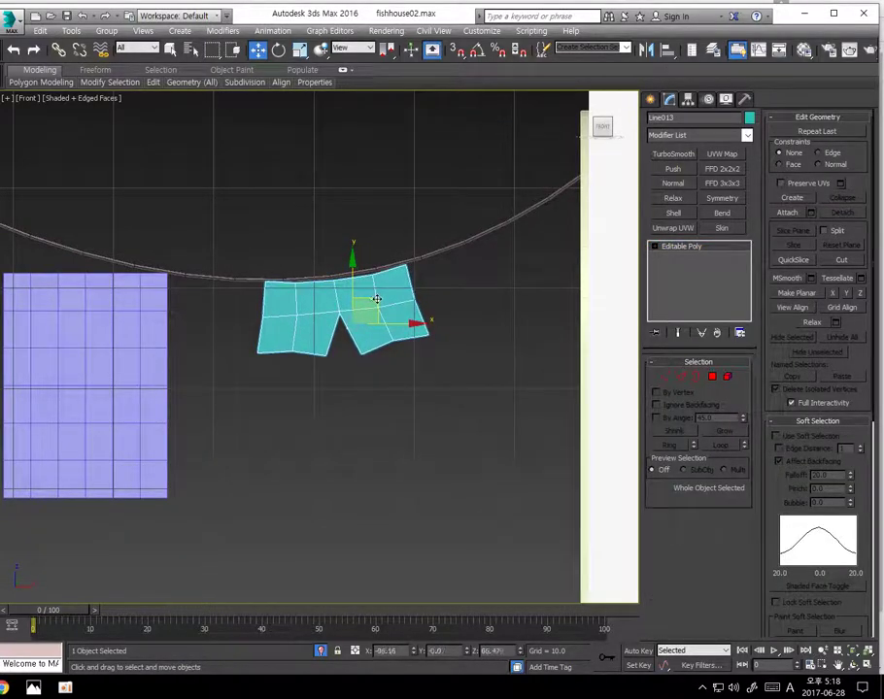
{"action": "middle_click_drag", "start_coordinate": [375, 334], "coordinate": [382, 377]}
{"action": "scroll", "coordinate": [382, 377], "scroll_direction": "up", "scroll_amount": 2}
Lower the middle waist vertex of the shorts below the clothesline and leave vertex editing
{"action": "key", "text": "1"}
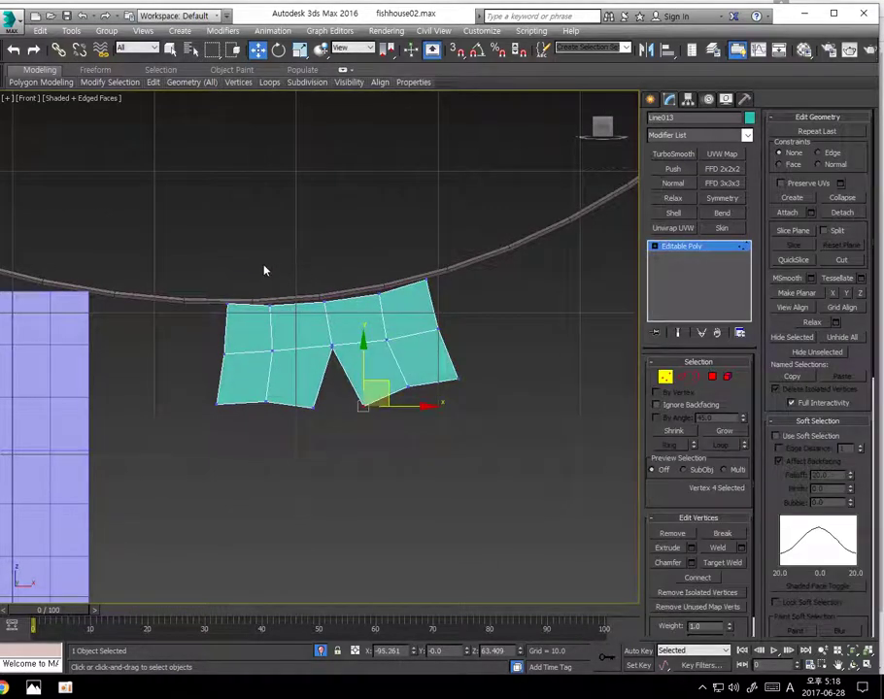
{"action": "left_click_drag", "start_coordinate": [396, 335], "coordinate": [396, 335]}
{"action": "mouse_move", "coordinate": [341, 280]}
{"action": "left_mouse_down"}
{"action": "mouse_move", "coordinate": [316, 331]}
{"action": "mouse_move", "coordinate": [338, 288]}
{"action": "left_mouse_up"}
{"action": "middle_click_drag", "start_coordinate": [296, 362], "coordinate": [350, 342]}
{"action": "scroll", "coordinate": [349, 343], "scroll_direction": "down", "scroll_amount": 2}
{"action": "middle_click_drag", "start_coordinate": [268, 358], "coordinate": [364, 346]}
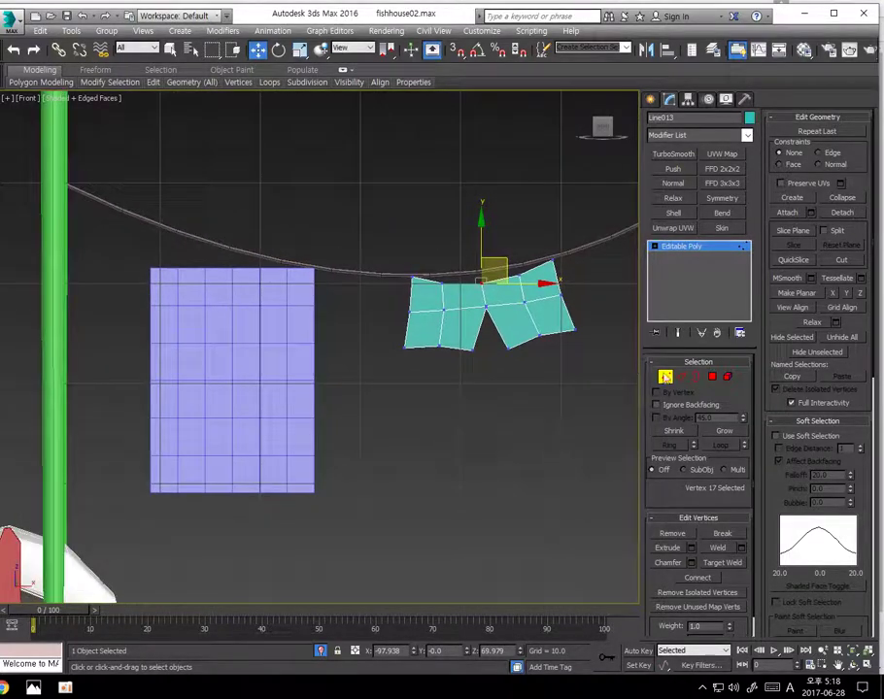
{"action": "key", "text": "1"}
Set the cloth plane to 4 length segments and 4 width segments, and convert it to an Editable Poly
{"action": "left_click", "coordinate": [258, 334]}
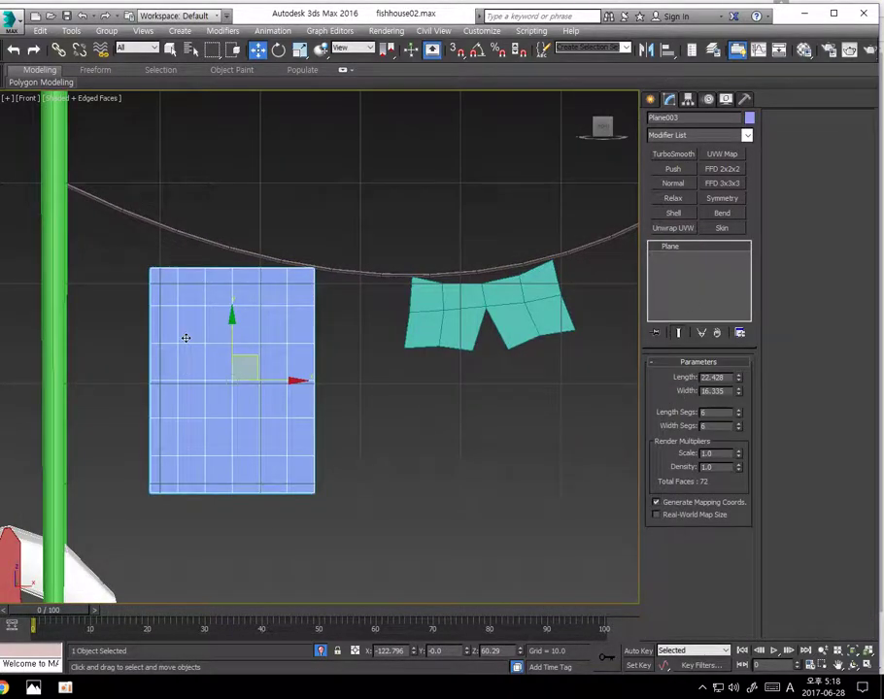
{"action": "left_click", "coordinate": [738, 415]}
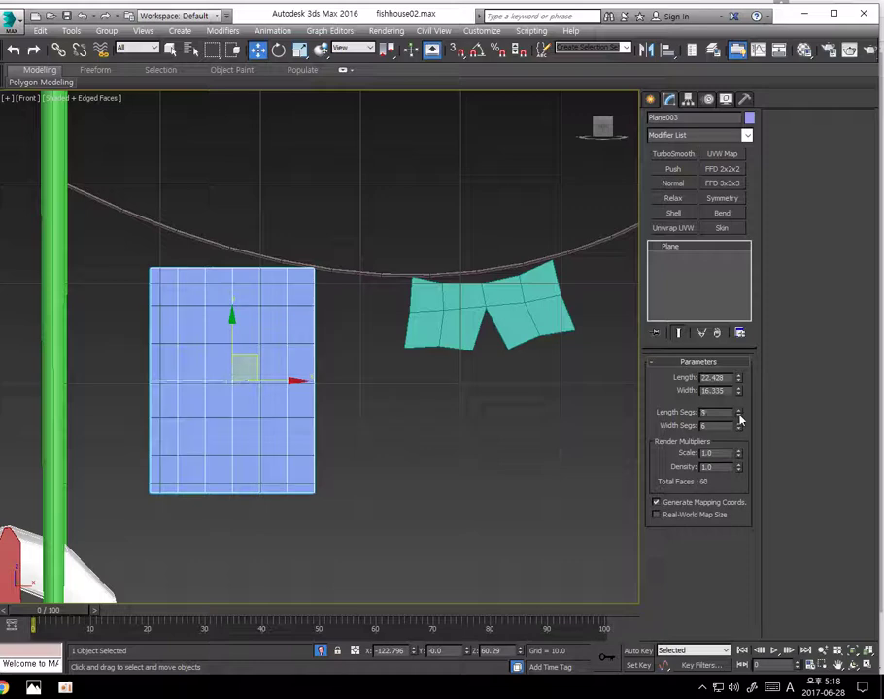
{"action": "left_click", "coordinate": [740, 430]}
{"action": "left_click", "coordinate": [740, 430]}
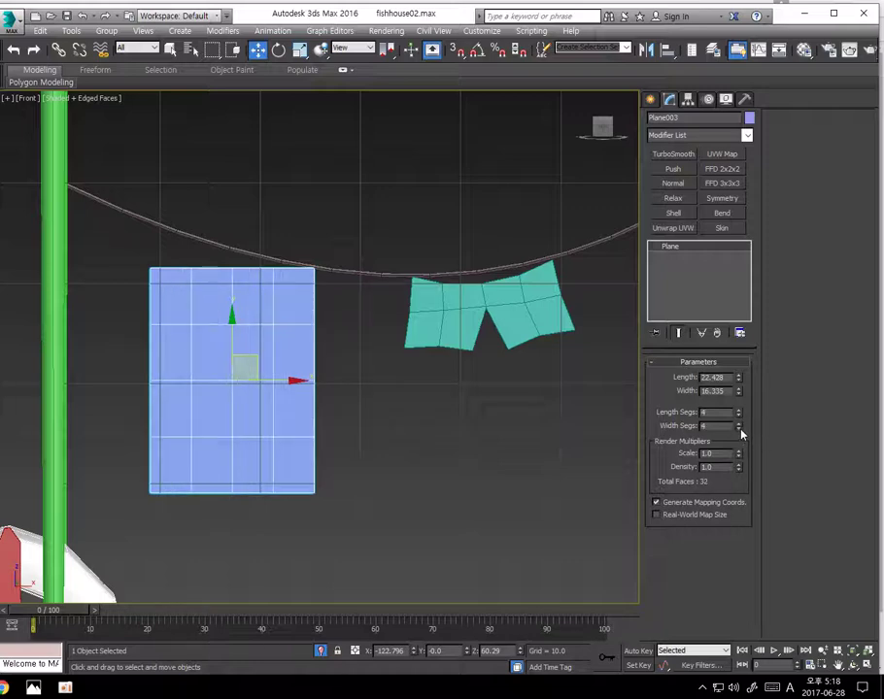
{"action": "right_click", "coordinate": [256, 340]}
{"action": "mouse_move", "coordinate": [324, 472]}
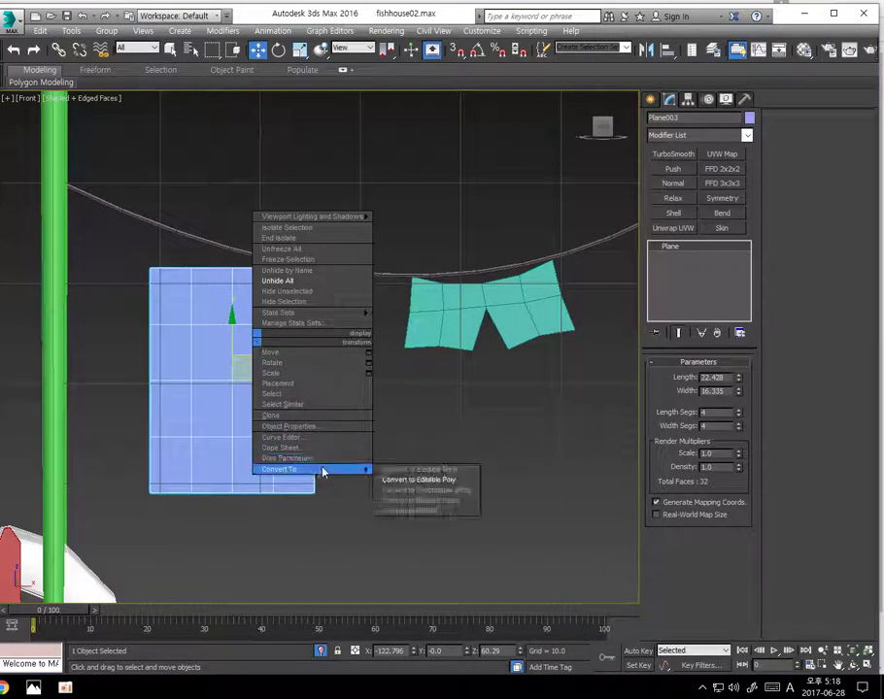
{"action": "left_click", "coordinate": [418, 480]}
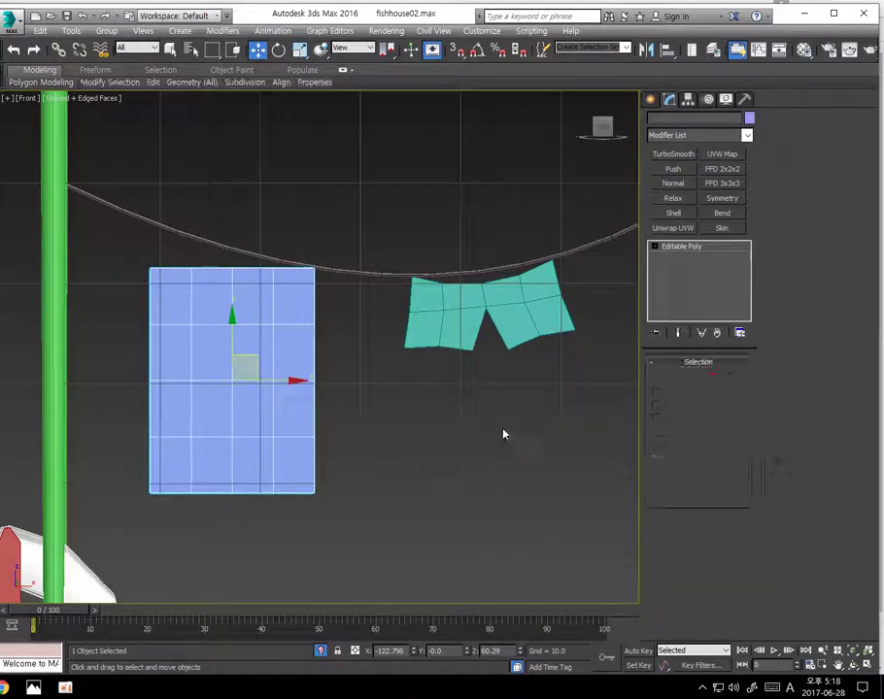
Add an FFD 3x3x3 to the cloth, lower its upper middle control points, and fit both upper corners to the clothesline
{"action": "left_click", "coordinate": [721, 182]}
{"action": "left_click", "coordinate": [667, 247]}
{"action": "left_click", "coordinate": [693, 257]}
{"action": "left_click_drag", "start_coordinate": [188, 250], "coordinate": [263, 309]}
{"action": "left_click_drag", "start_coordinate": [233, 230], "coordinate": [234, 250]}
{"action": "left_click_drag", "start_coordinate": [107, 243], "coordinate": [194, 311]}
{"action": "left_click_drag", "start_coordinate": [167, 241], "coordinate": [170, 200]}
{"action": "left_click", "coordinate": [312, 268]}
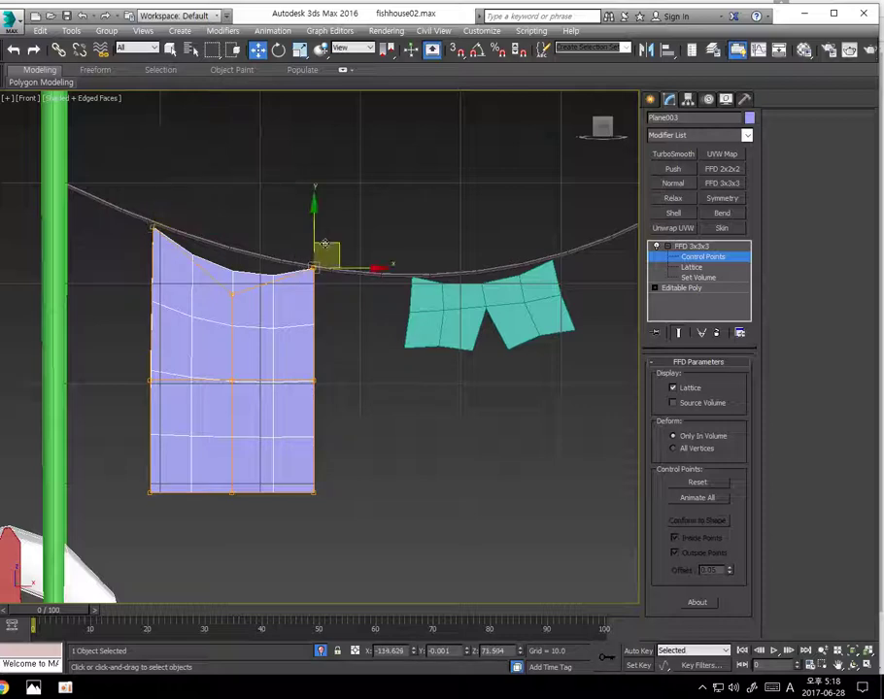
{"action": "left_click_drag", "start_coordinate": [326, 243], "coordinate": [331, 251]}
Shift the cloth's side and lower FFD control points to make its outline slightly irregular, and leave control point editing
{"action": "left_click_drag", "start_coordinate": [359, 526], "coordinate": [360, 527]}
{"action": "left_click_drag", "start_coordinate": [331, 477], "coordinate": [339, 480]}
{"action": "left_click_drag", "start_coordinate": [300, 375], "coordinate": [334, 362]}
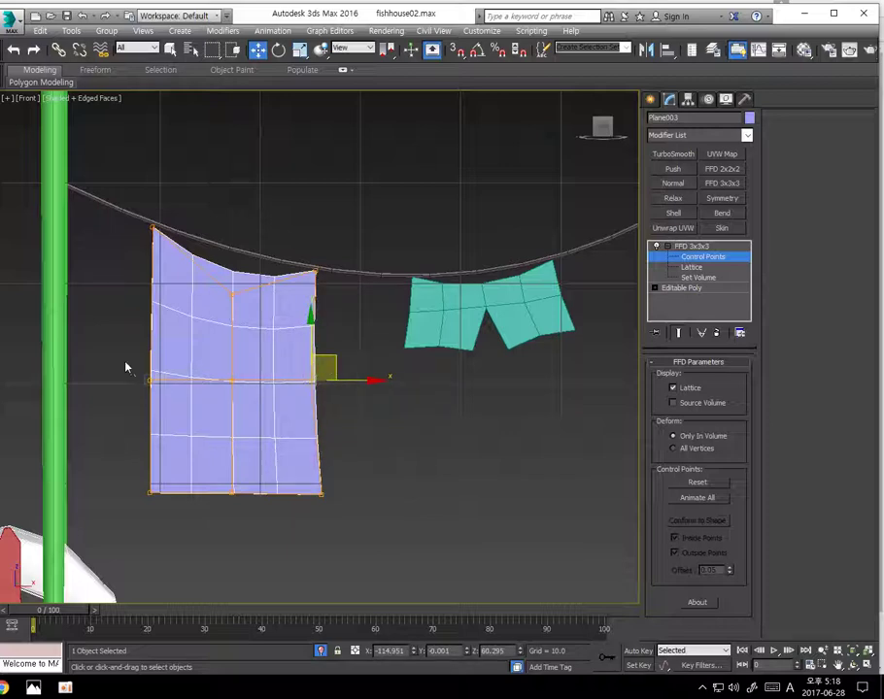
{"action": "left_click", "coordinate": [150, 378]}
{"action": "left_click", "coordinate": [151, 490]}
{"action": "left_click_drag", "start_coordinate": [171, 481], "coordinate": [174, 488]}
{"action": "left_click", "coordinate": [233, 495]}
{"action": "left_click_drag", "start_coordinate": [251, 470], "coordinate": [252, 474]}
{"action": "left_click", "coordinate": [689, 247]}
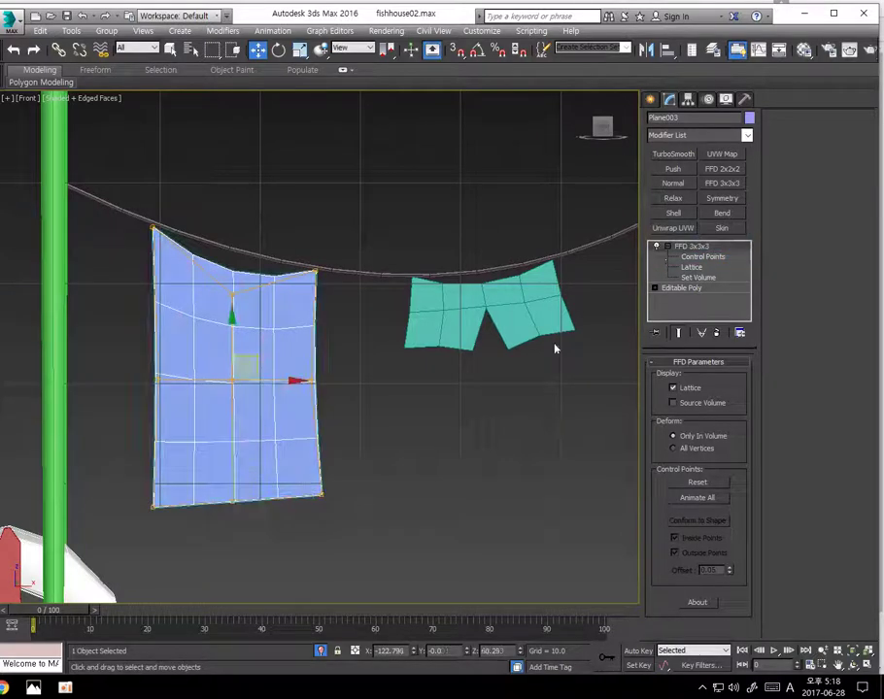
Select the cloth and shorts together and move them in depth until they hang in line with the porch clothesline
{"action": "left_click", "coordinate": [371, 441]}
{"action": "middle_click_drag", "start_coordinate": [313, 406], "coordinate": [338, 359]}
{"action": "scroll", "coordinate": [266, 352], "scroll_direction": "down", "scroll_amount": 2}
{"action": "left_click", "coordinate": [377, 309]}
{"action": "left_click", "coordinate": [242, 334], "text": "ctrl"}
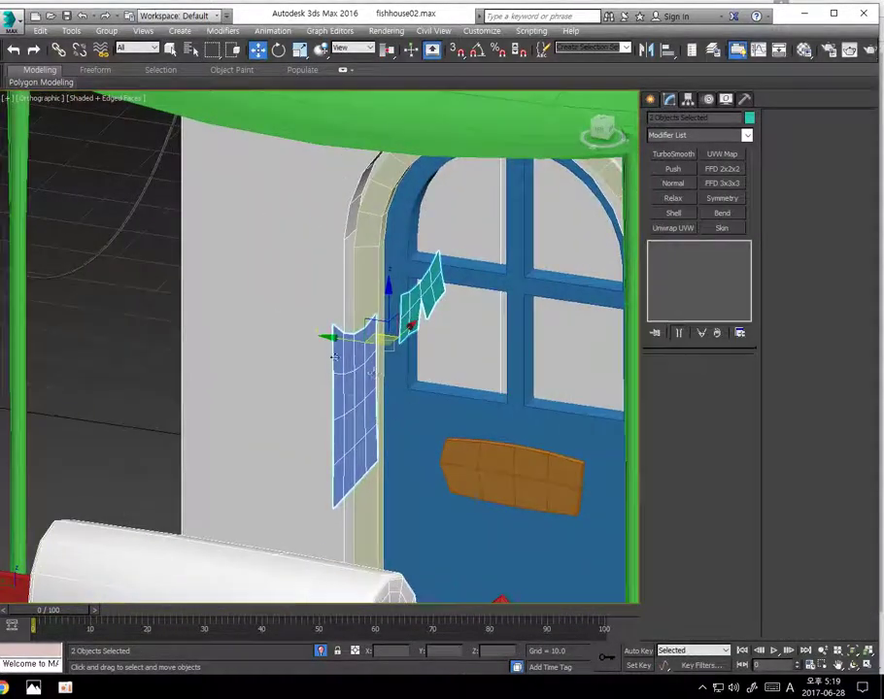
{"action": "left_click_drag", "start_coordinate": [346, 342], "coordinate": [48, 303]}
{"action": "middle_click_drag", "start_coordinate": [48, 303], "coordinate": [151, 291], "text": "alt"}
{"action": "left_click_drag", "start_coordinate": [140, 293], "coordinate": [139, 294]}
{"action": "key", "text": "p"}
{"action": "middle_click_drag", "start_coordinate": [182, 360], "coordinate": [193, 315], "text": "alt"}
{"action": "scroll", "coordinate": [193, 316], "scroll_direction": "down", "scroll_amount": 4}
{"action": "middle_click_drag", "start_coordinate": [222, 403], "coordinate": [233, 315], "text": "alt"}
{"action": "left_click", "coordinate": [204, 380]}
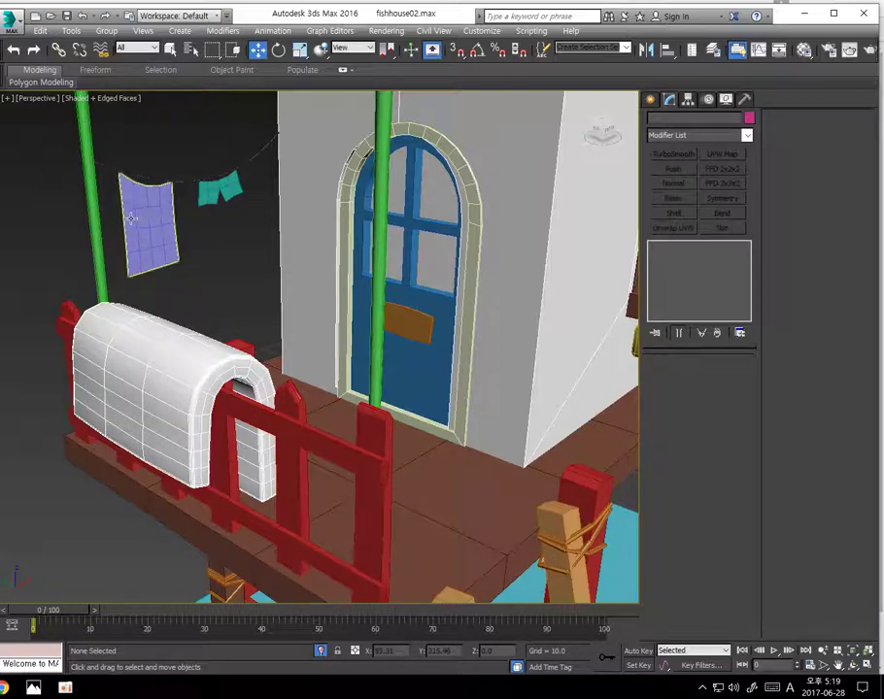
Scale the cloth and shorts up uniformly in the front view, and shift the shorts left and down beneath the clothesline
{"action": "key", "text": "l"}
{"action": "key", "text": "f"}
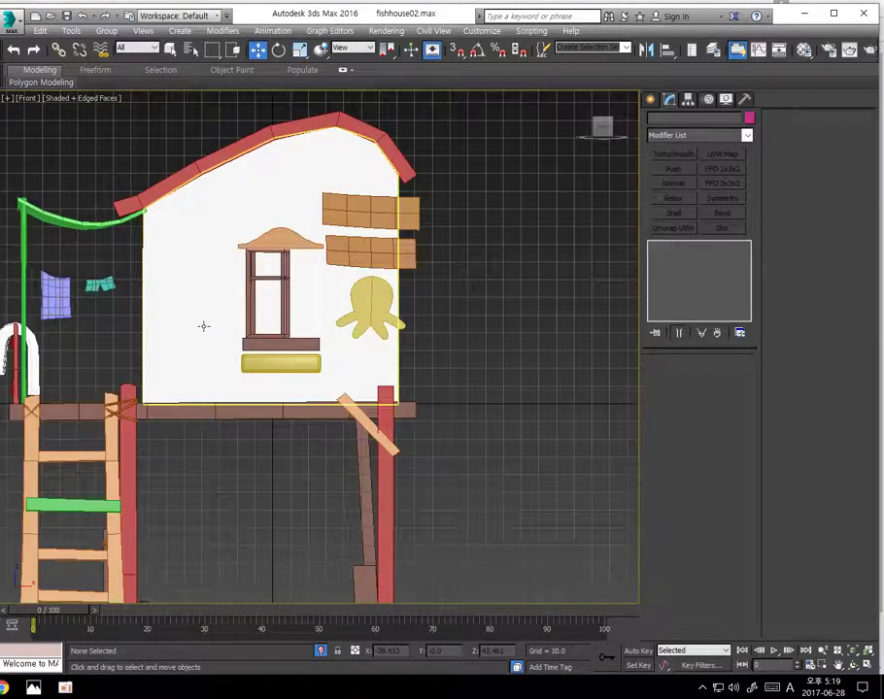
{"action": "scroll", "coordinate": [189, 316], "scroll_direction": "down", "scroll_amount": 3}
{"action": "scroll", "coordinate": [218, 211], "scroll_direction": "up", "scroll_amount": 5}
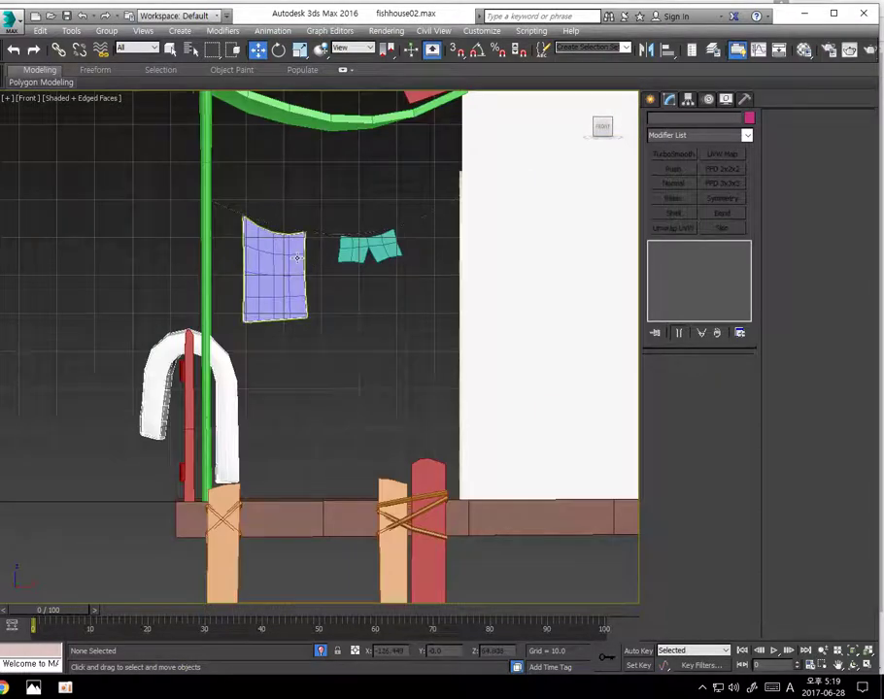
{"action": "left_click", "coordinate": [277, 257]}
{"action": "left_click", "coordinate": [354, 250], "text": "ctrl"}
{"action": "key", "text": "r"}
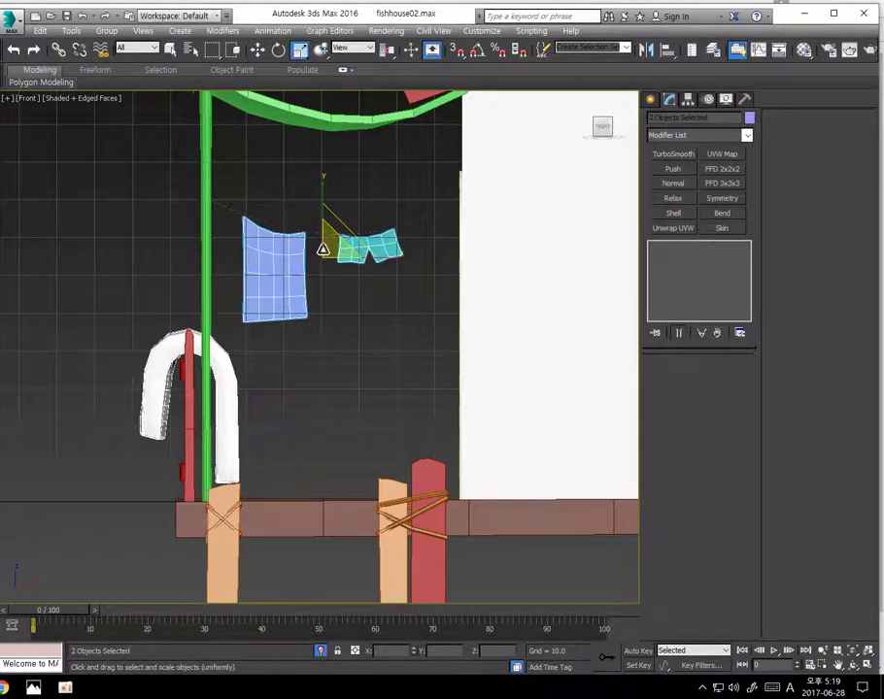
{"action": "left_click_drag", "start_coordinate": [323, 249], "coordinate": [322, 236]}
{"action": "key", "text": "w"}
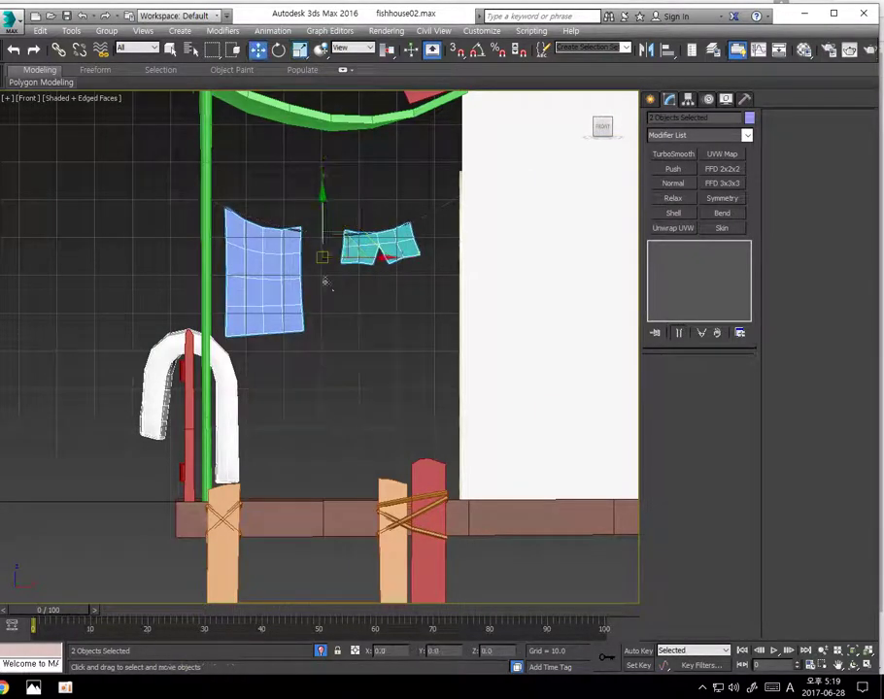
{"action": "left_click", "coordinate": [388, 245]}
{"action": "left_click_drag", "start_coordinate": [396, 239], "coordinate": [395, 236]}
Raise the two upper corner FFD control points of the cloth to the clothesline and leave control point editing
{"action": "left_click", "coordinate": [290, 258]}
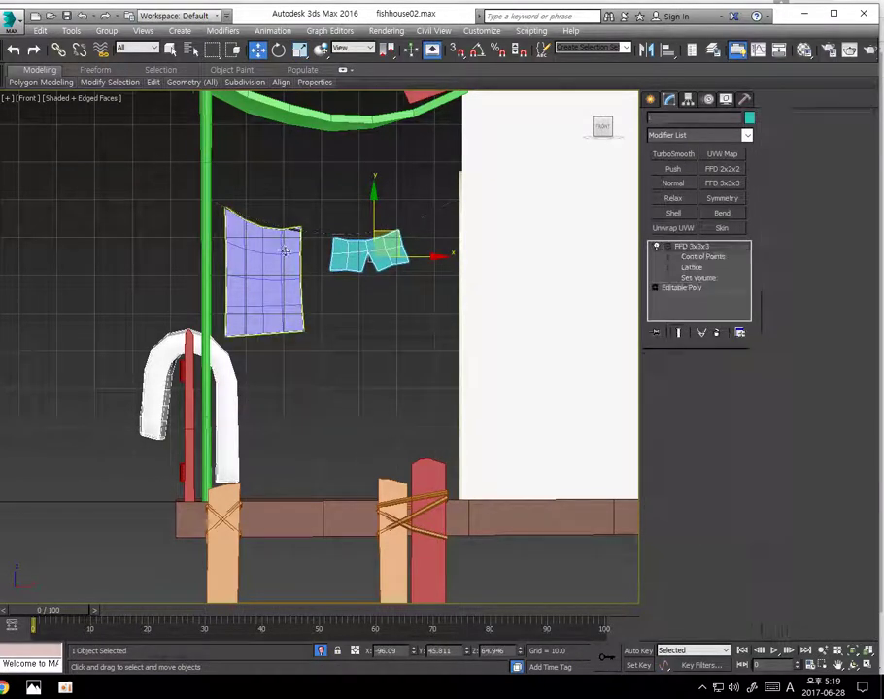
{"action": "middle_click_drag", "start_coordinate": [292, 260], "coordinate": [321, 282]}
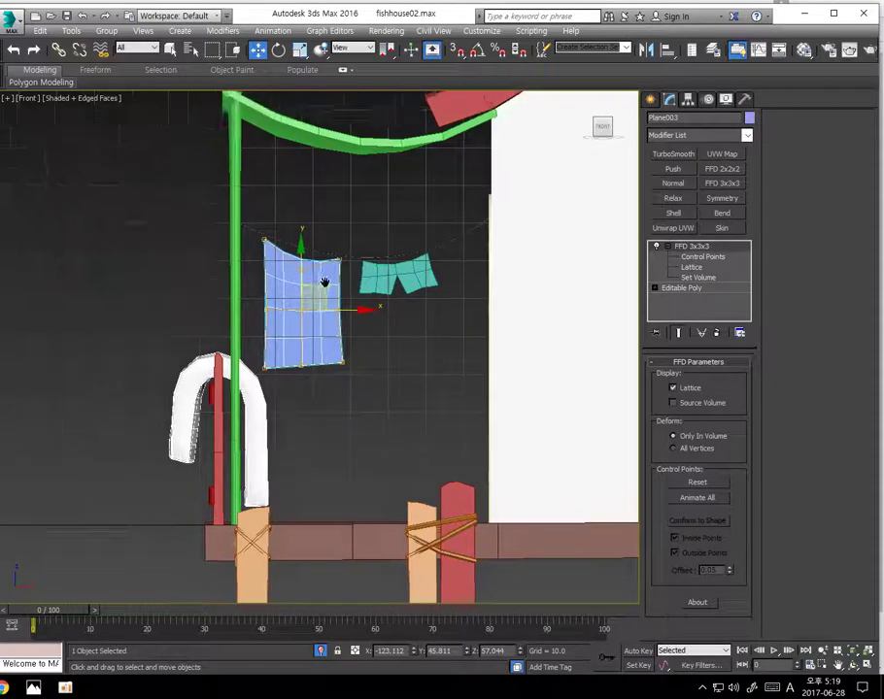
{"action": "scroll", "coordinate": [274, 280], "scroll_direction": "up", "scroll_amount": 5}
{"action": "left_click", "coordinate": [692, 258]}
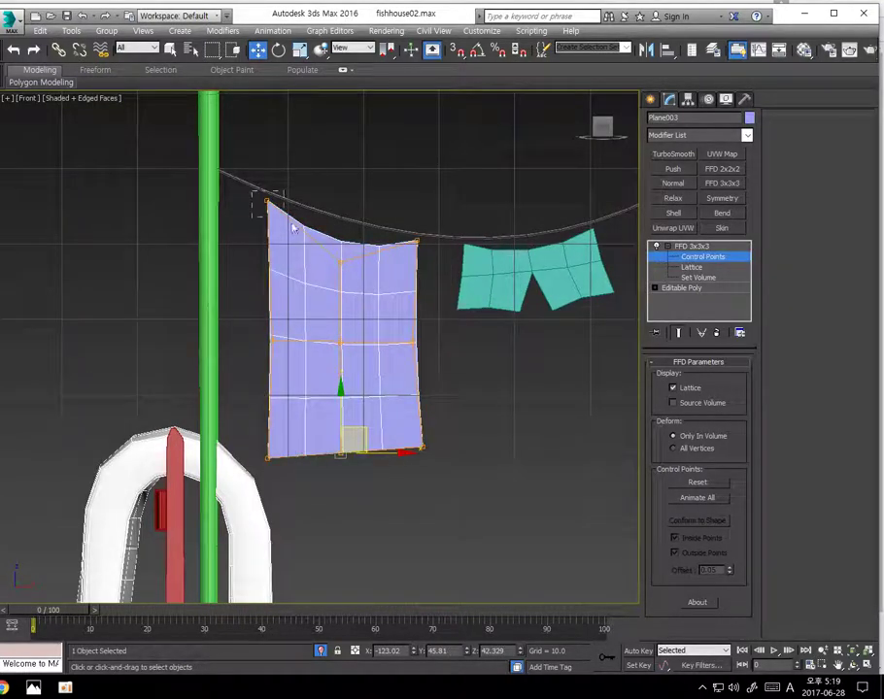
{"action": "left_click", "coordinate": [264, 198]}
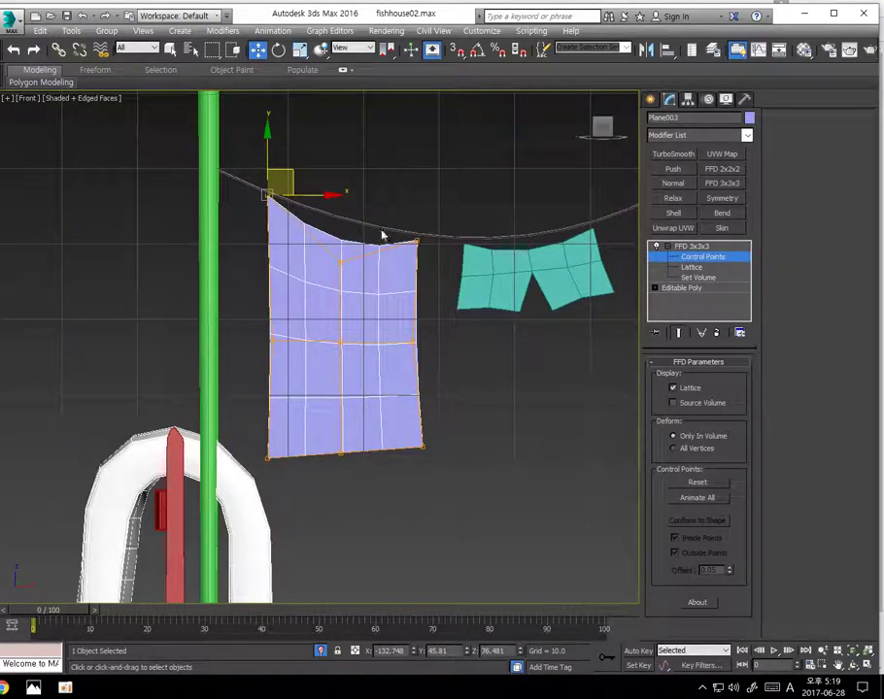
{"action": "left_click", "coordinate": [418, 239]}
{"action": "left_click_drag", "start_coordinate": [430, 212], "coordinate": [436, 223]}
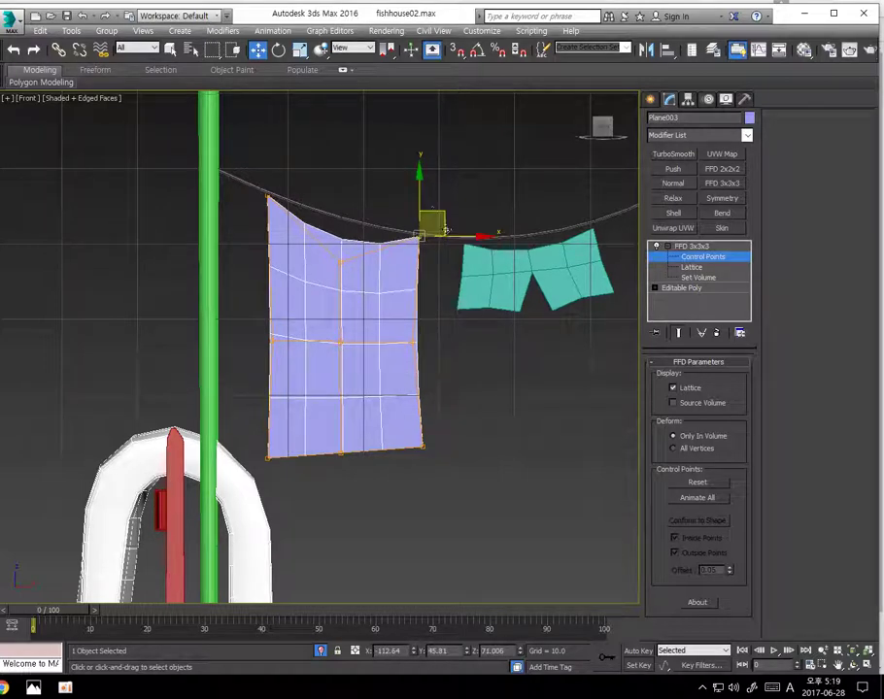
{"action": "left_click", "coordinate": [686, 266]}
Move the shorts left along the clothesline, and adjust their waist corner vertices and left side vertex to fit it
{"action": "left_click", "coordinate": [566, 260]}
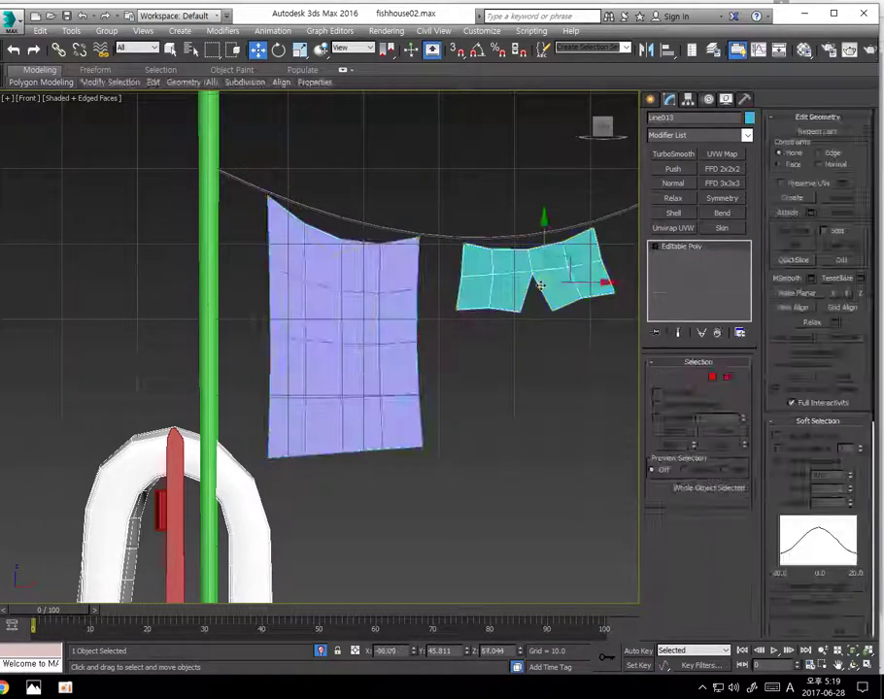
{"action": "left_click_drag", "start_coordinate": [566, 260], "coordinate": [549, 259]}
{"action": "left_click", "coordinate": [665, 378]}
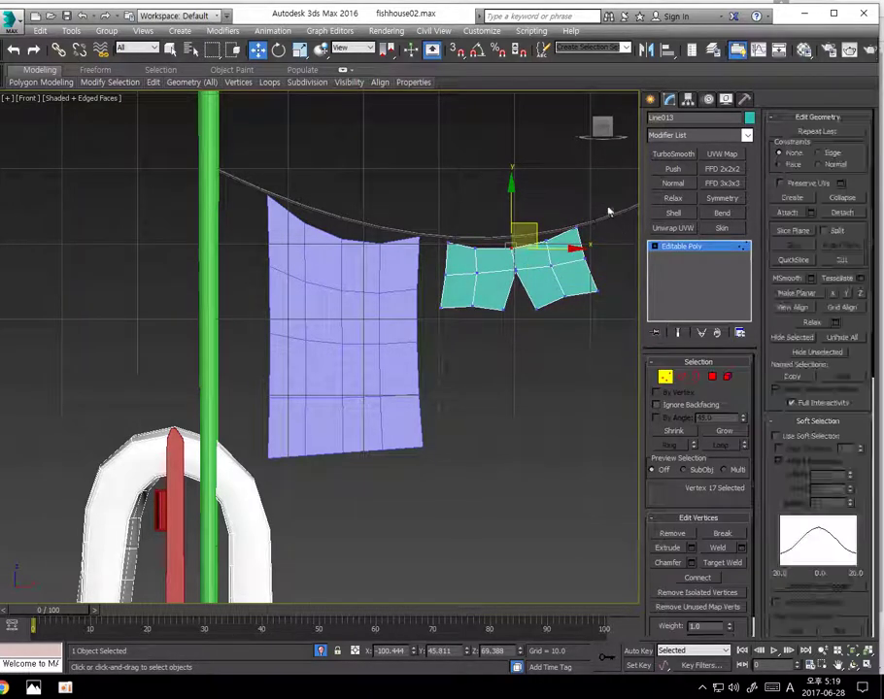
{"action": "left_click", "coordinate": [577, 225]}
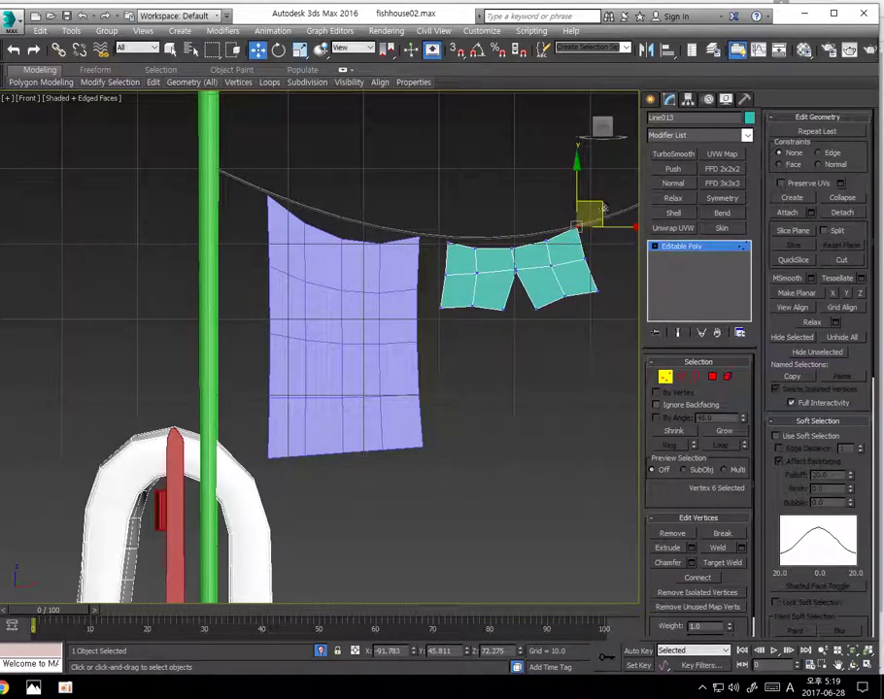
{"action": "left_click", "coordinate": [450, 237]}
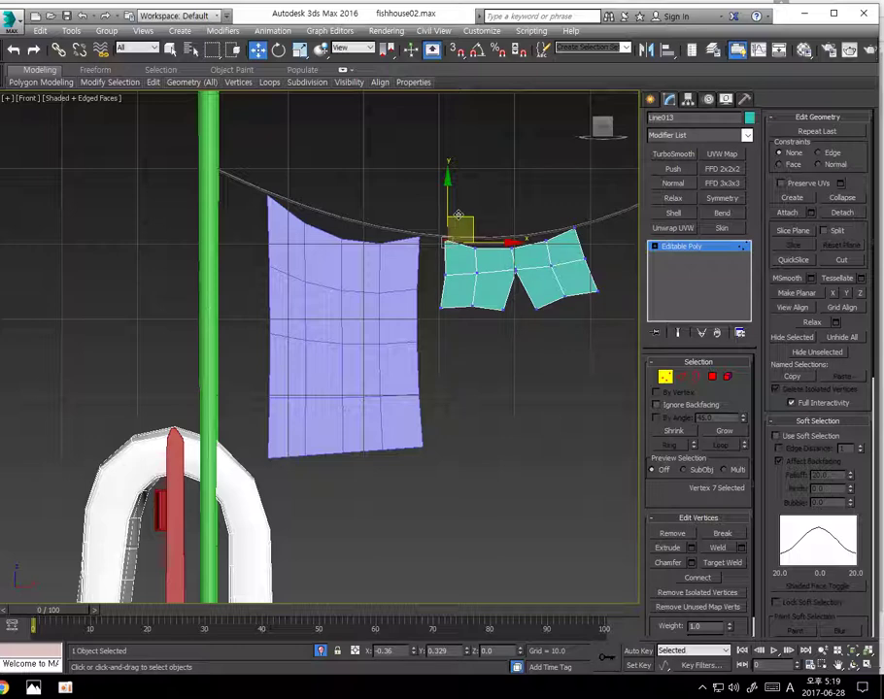
{"action": "left_click", "coordinate": [446, 277]}
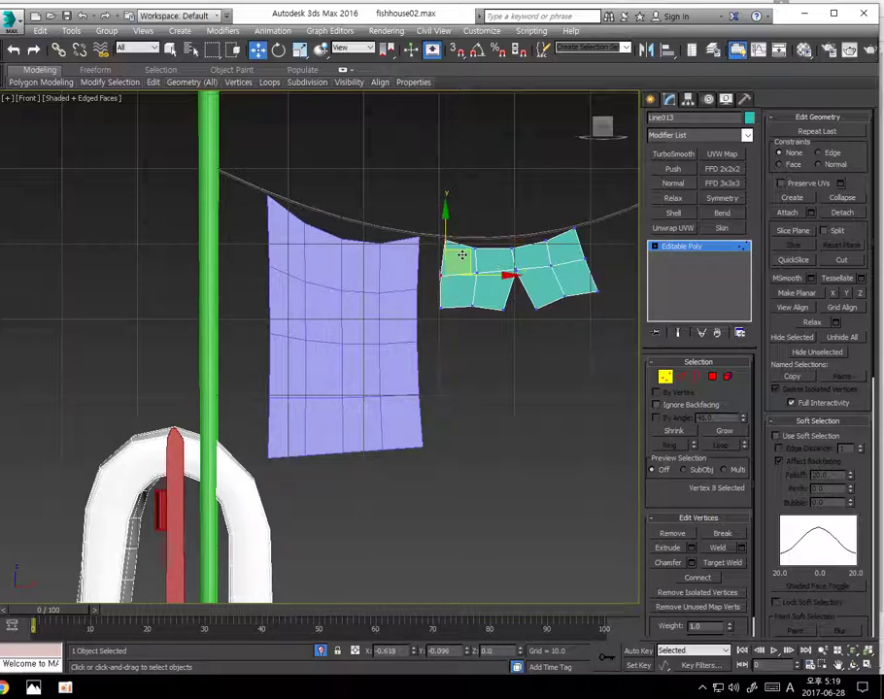
{"action": "left_click", "coordinate": [666, 378]}
Give the cloth and shorts the same dark grey object color and clear the selection
{"action": "scroll", "coordinate": [479, 403], "scroll_direction": "down", "scroll_amount": 5}
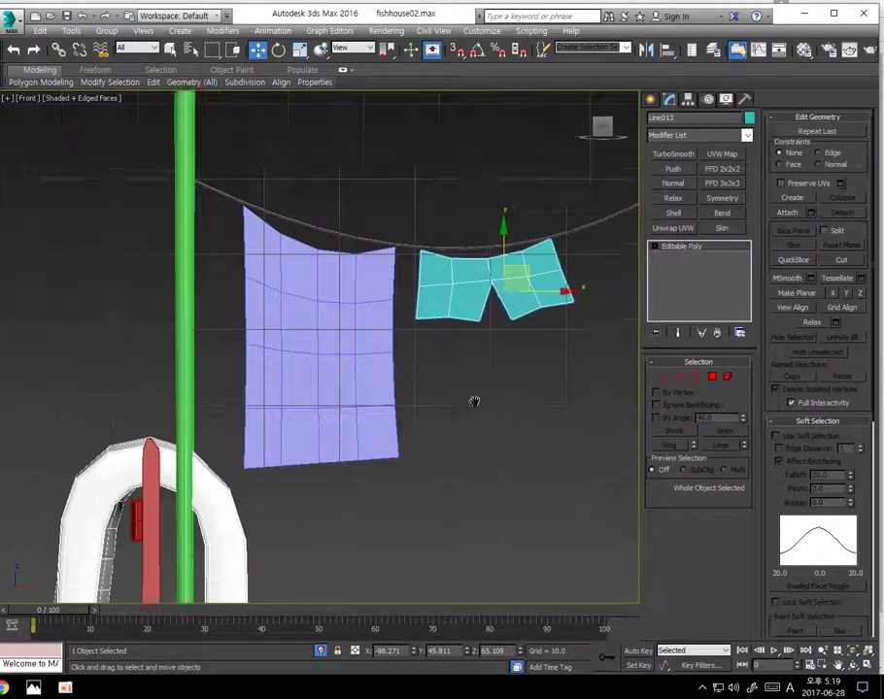
{"action": "middle_click_drag", "start_coordinate": [440, 380], "coordinate": [369, 421], "text": "alt"}
{"action": "key", "text": "p"}
{"action": "scroll", "coordinate": [307, 364], "scroll_direction": "down", "scroll_amount": 5}
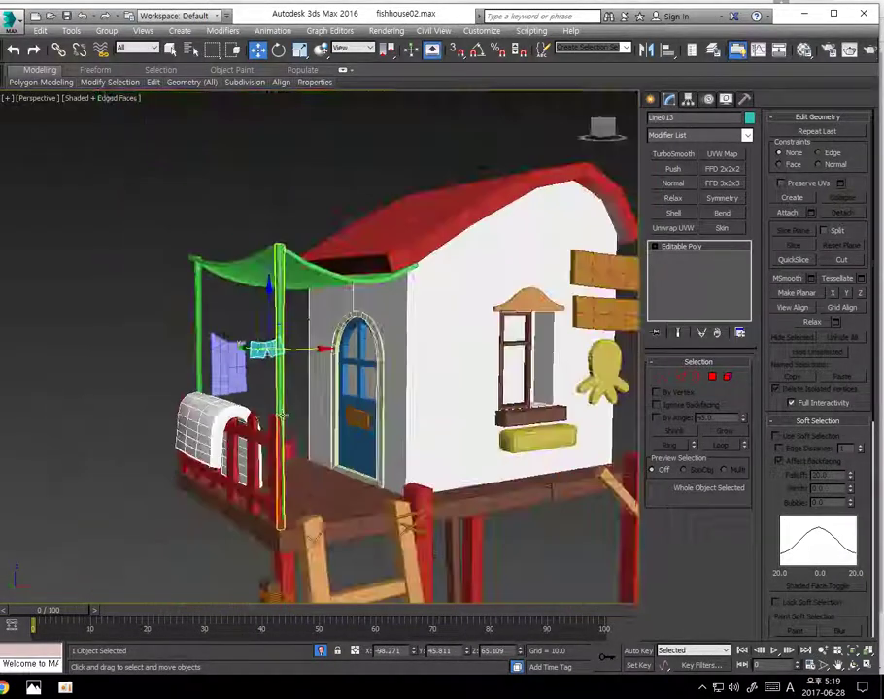
{"action": "left_click", "coordinate": [224, 359], "text": "ctrl"}
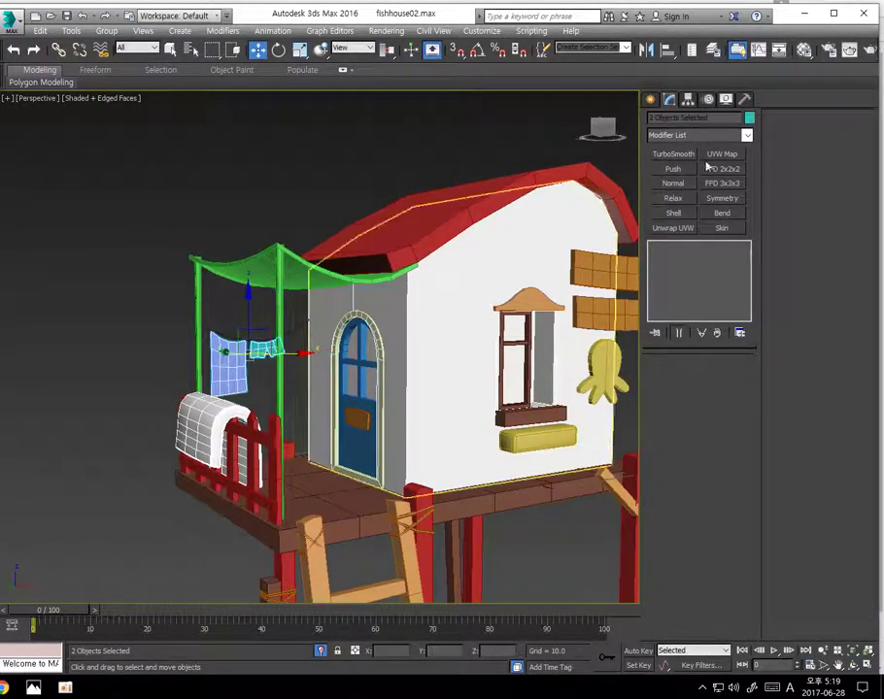
{"action": "left_click", "coordinate": [748, 119]}
{"action": "left_click", "coordinate": [341, 373]}
{"action": "left_click", "coordinate": [318, 412]}
{"action": "left_click", "coordinate": [242, 203]}
{"action": "middle_click_drag", "start_coordinate": [263, 423], "coordinate": [235, 339]}
{"action": "scroll", "coordinate": [235, 340], "scroll_direction": "down", "scroll_amount": 2}
{"action": "scroll", "coordinate": [308, 400], "scroll_direction": "down", "scroll_amount": 4}
{"action": "middle_click_drag", "start_coordinate": [304, 430], "coordinate": [268, 390], "text": "alt"}
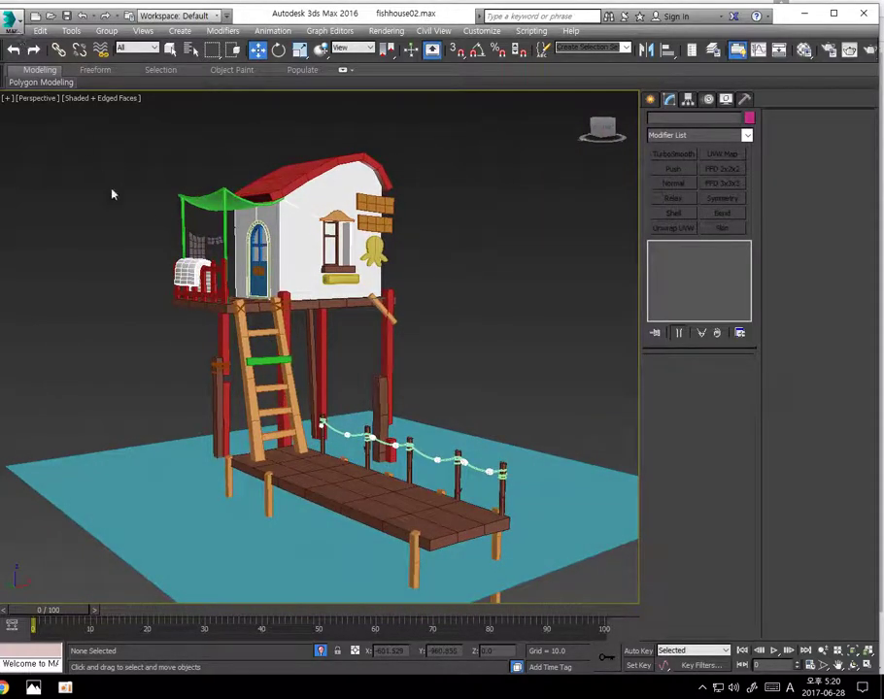